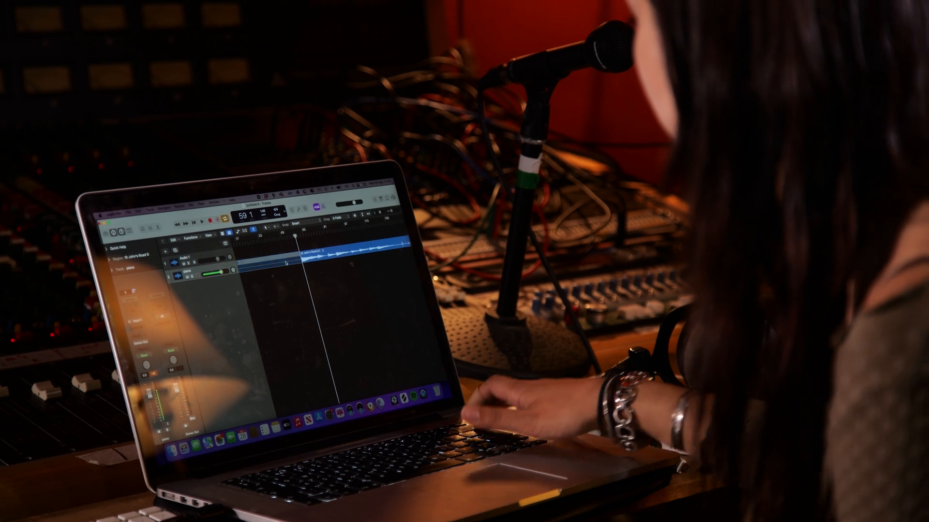
- Set the cycle range over the piano region from bar 1 to about bar 81 and turn on the metronome
drag(315, 257, 320, 234)
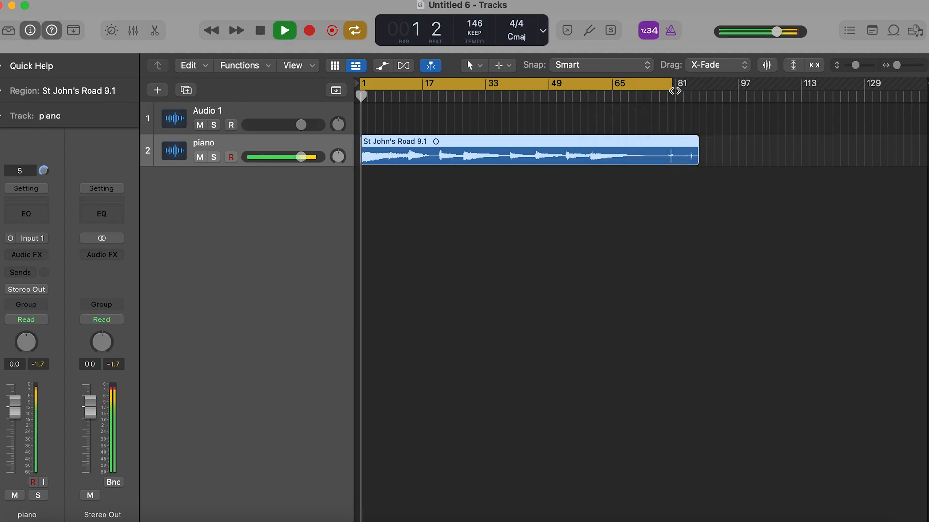
drag(675, 91, 677, 91)
click(670, 31)
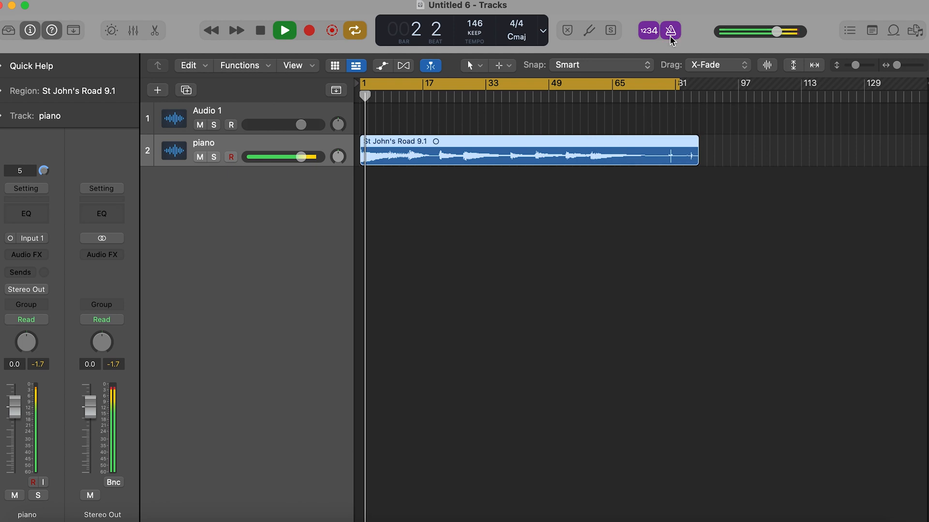
- Insert the ValhallaSupermassive effect in its Mono->Stereo version on the piano track and dismiss its window
click(29, 255)
mouse_move(62, 393)
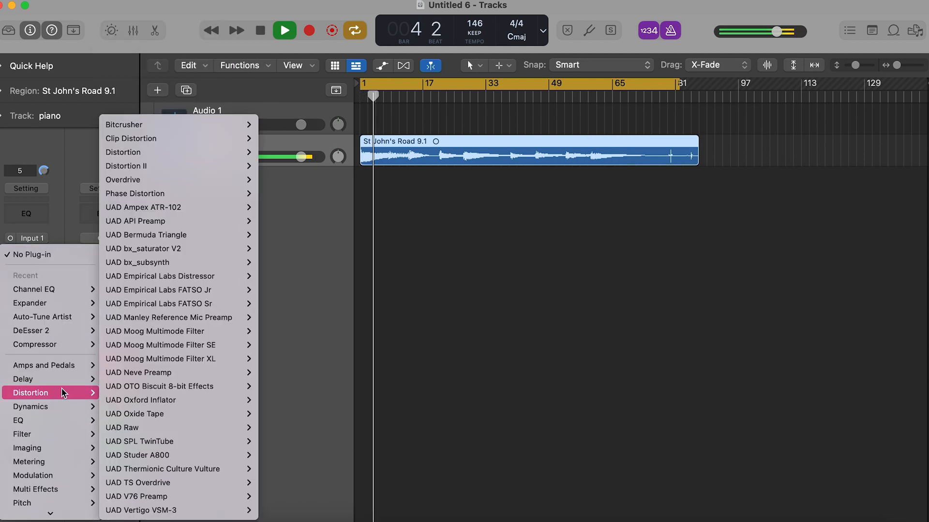
mouse_move(73, 510)
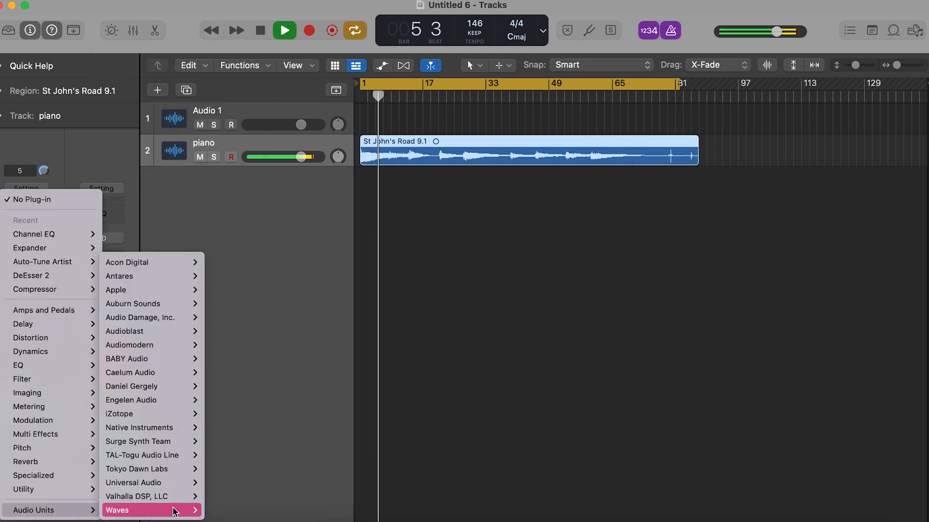
mouse_move(174, 511)
mouse_move(285, 461)
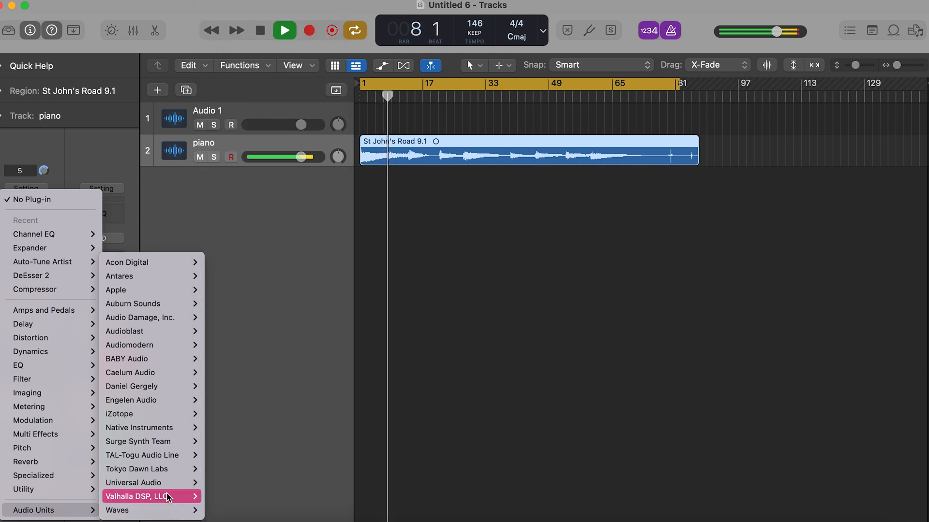
mouse_move(291, 497)
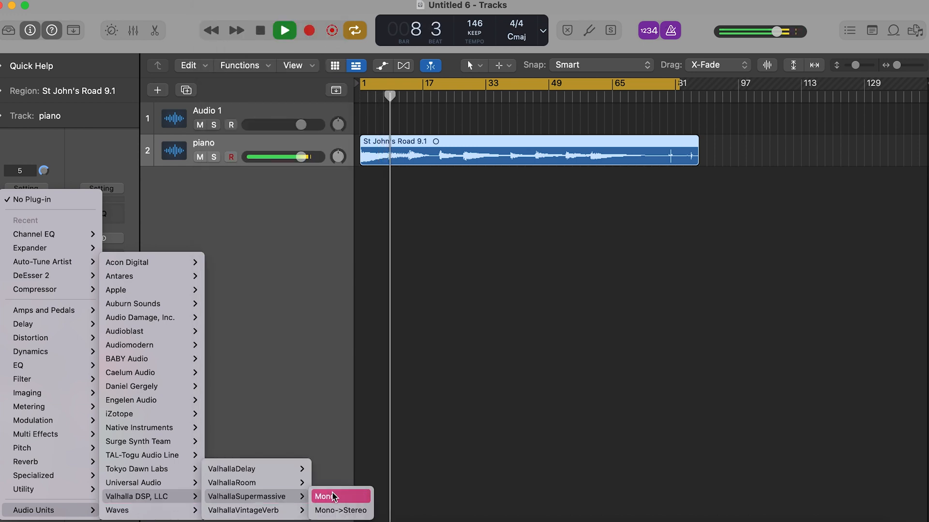
click(359, 510)
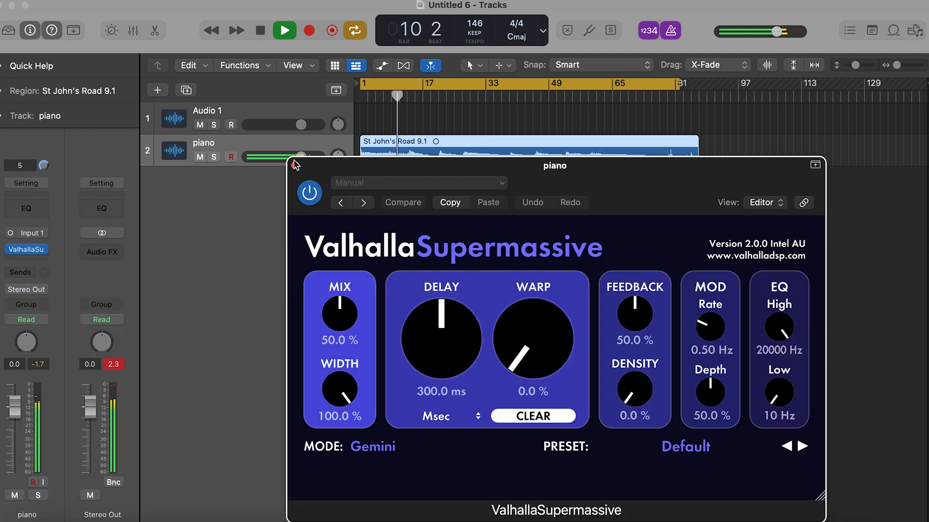
click(295, 165)
click(16, 89)
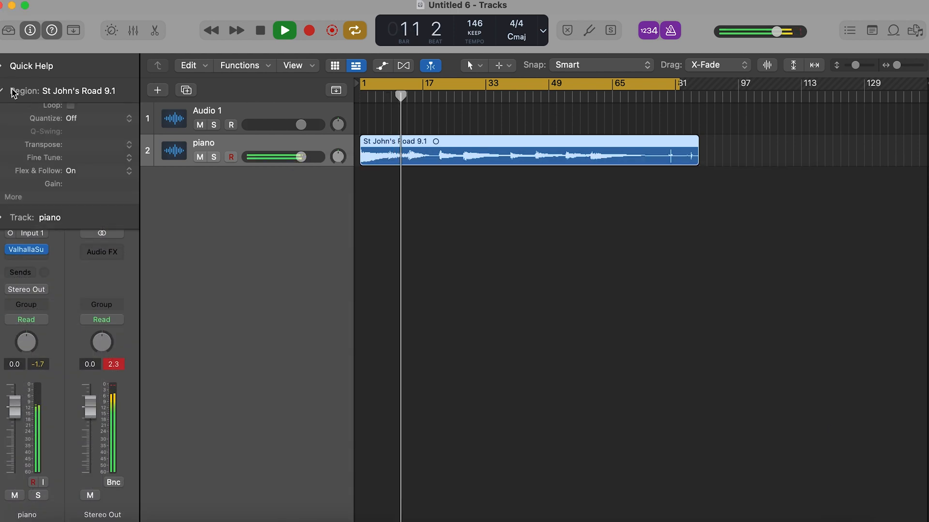
click(398, 348)
click(16, 91)
click(32, 260)
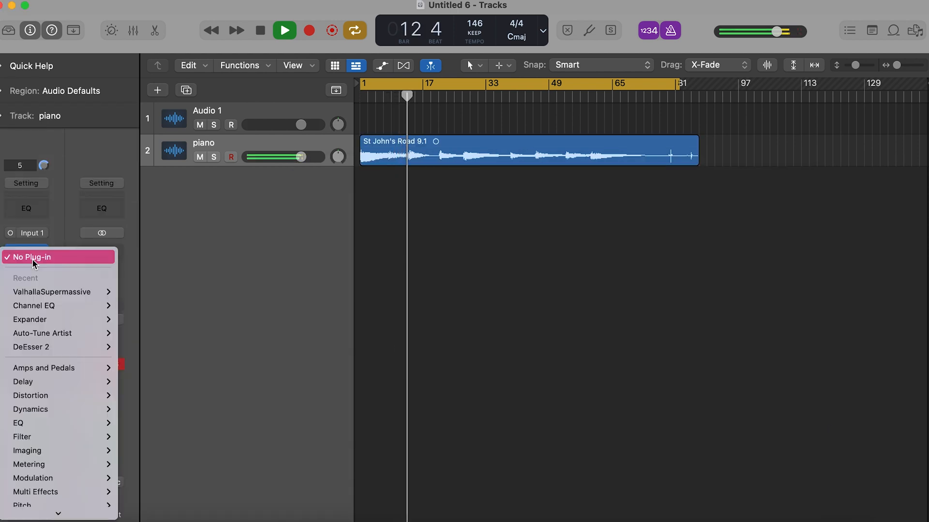
click(477, 212)
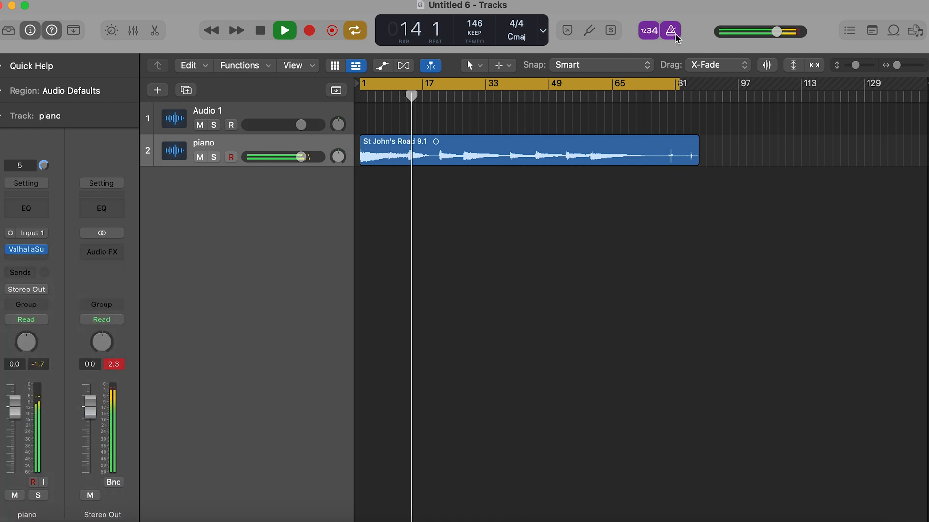
- Set the piano region's transposition to 12 and replay it from the start
click(15, 94)
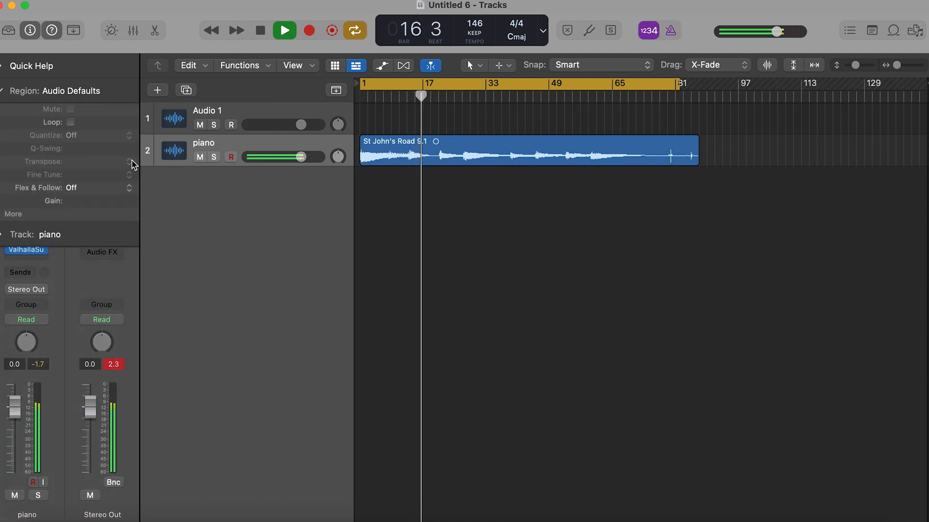
click(401, 163)
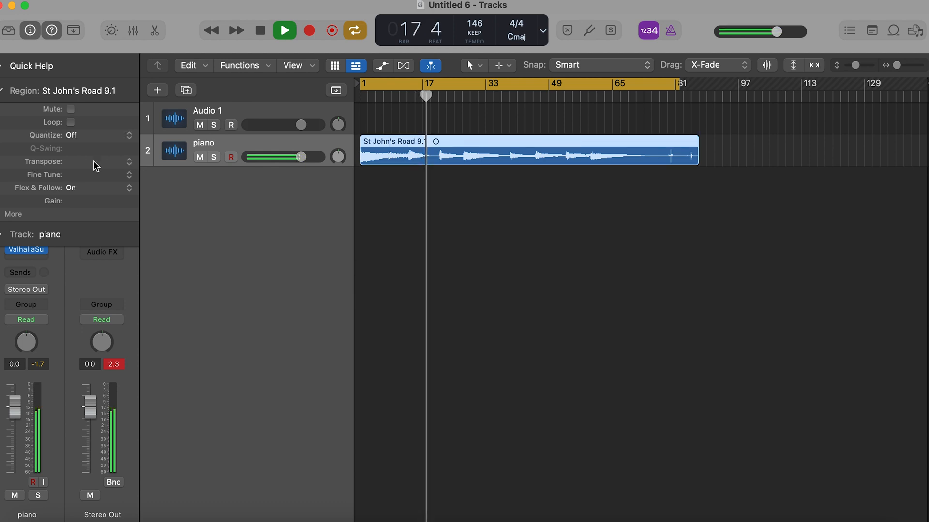
click(129, 163)
click(111, 150)
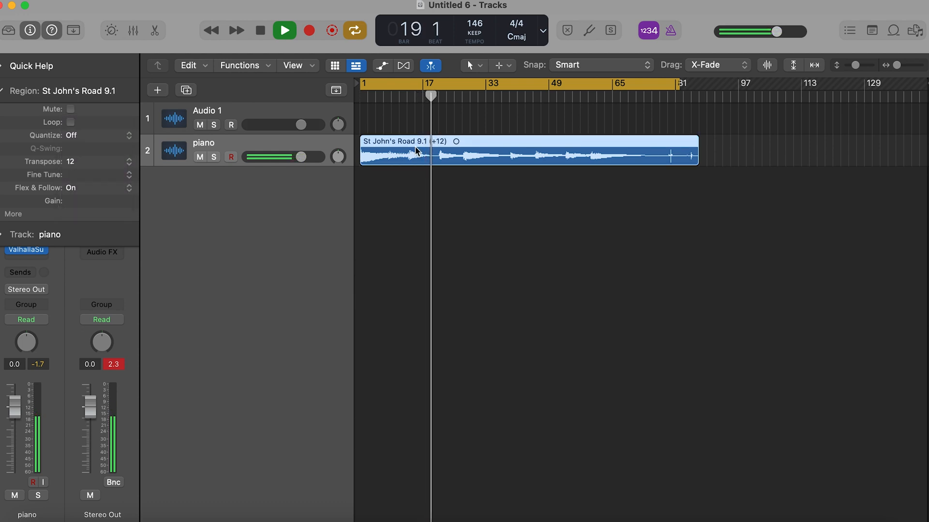
scroll(445, 129, up, 5)
key(space)
key(space)
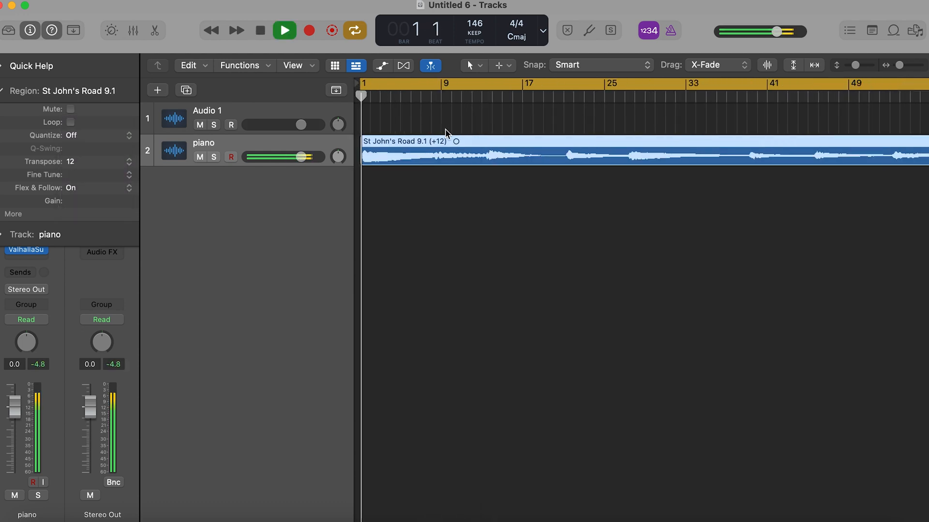
scroll(445, 129, down, 5)
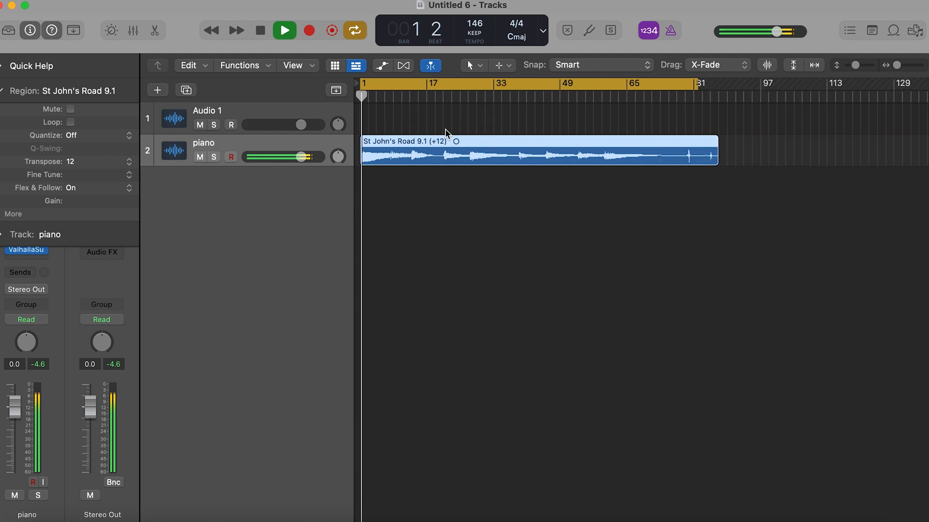
click(126, 163)
click(4, 93)
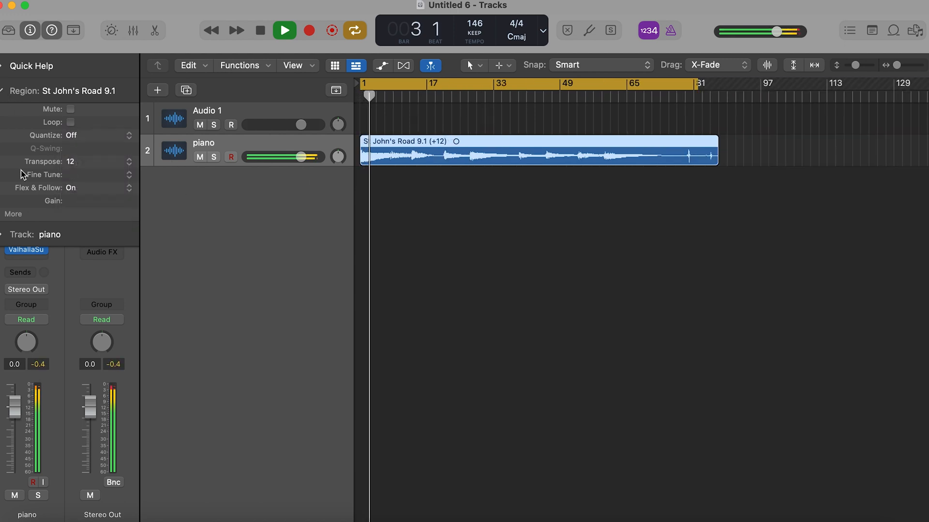
click(2, 93)
click(40, 261)
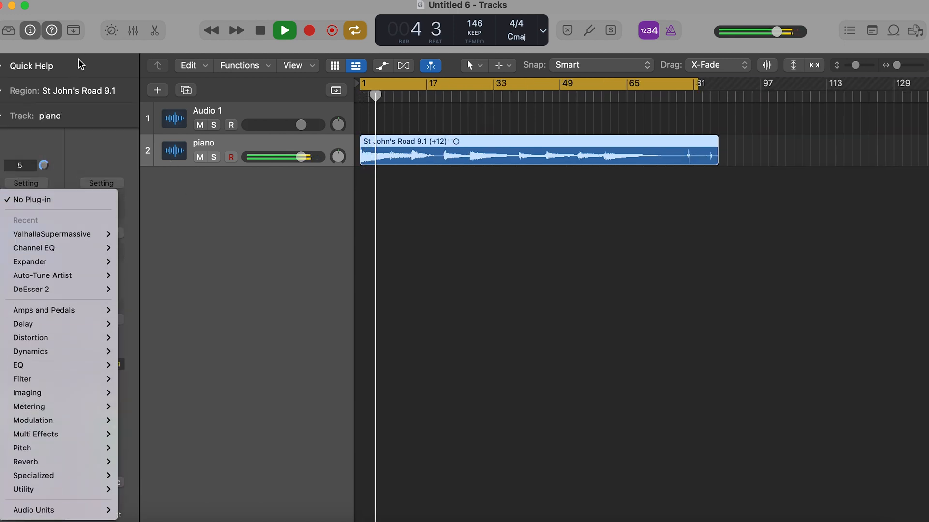
click(2, 92)
click(1, 93)
- Try a transposition of -12 on the piano region and settle on -24
click(129, 163)
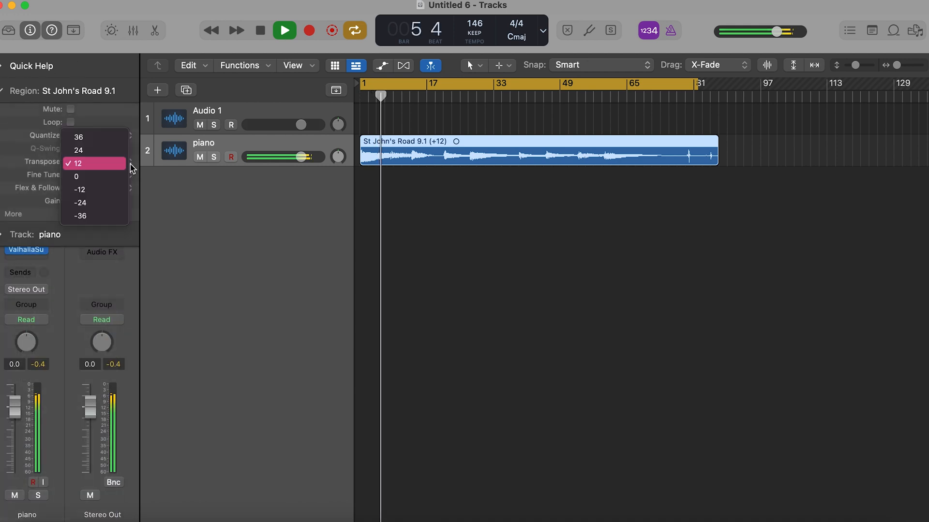
click(117, 190)
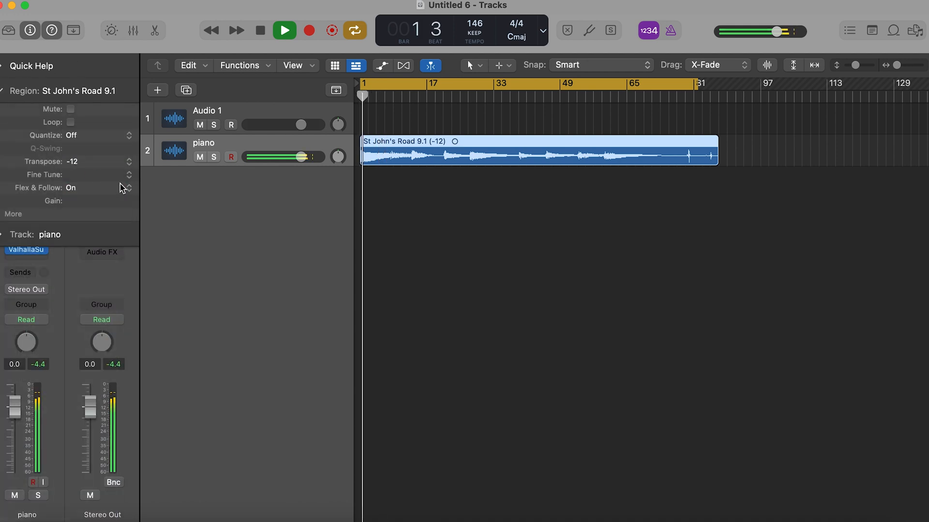
click(129, 162)
click(123, 177)
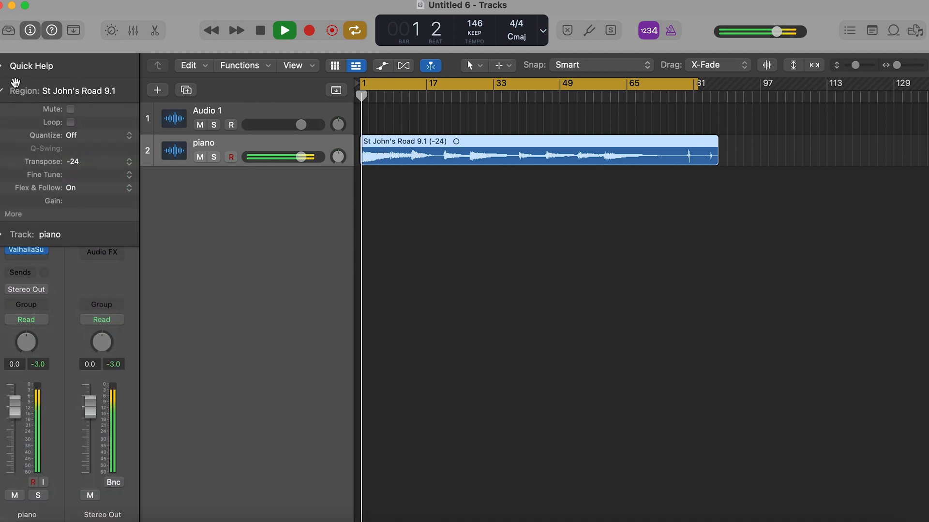
click(2, 88)
- Add a stereo Distortion effect after ValhallaSupermassive on the piano track and dismiss its window
click(45, 248)
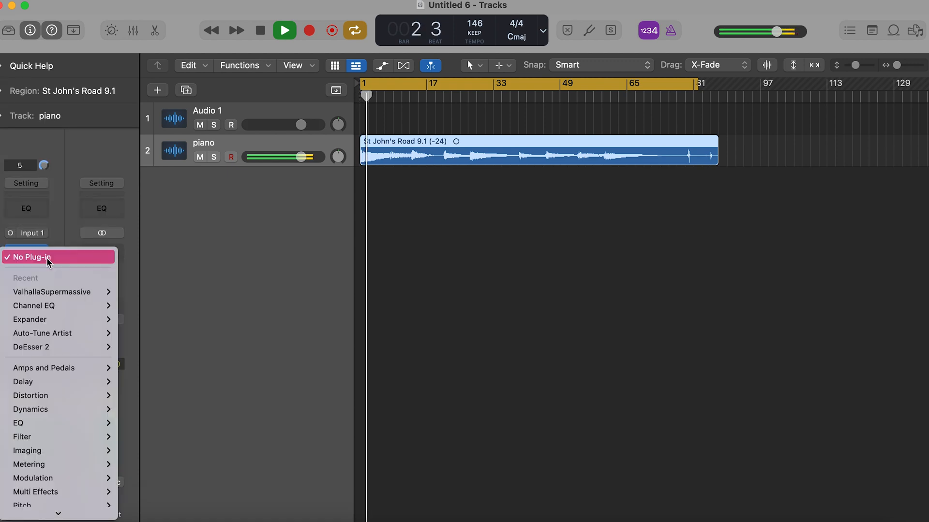
mouse_move(95, 396)
mouse_move(261, 152)
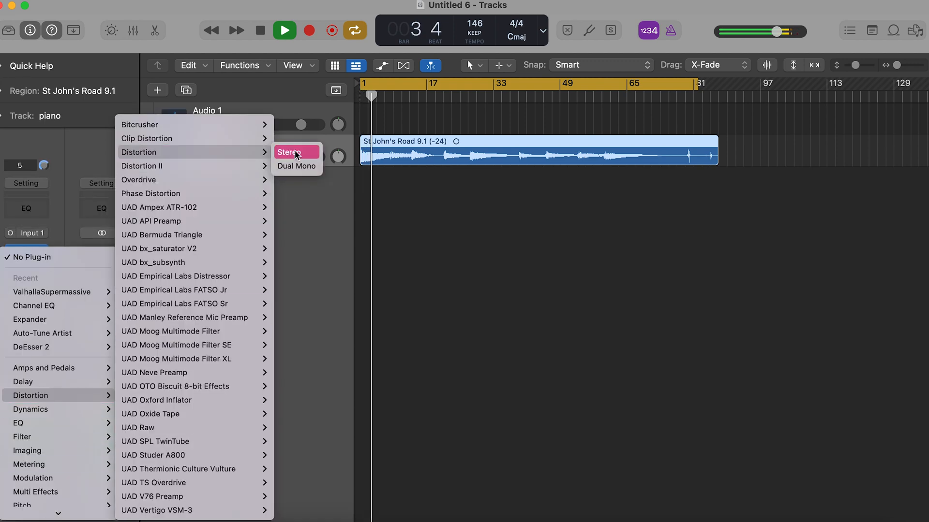
click(295, 152)
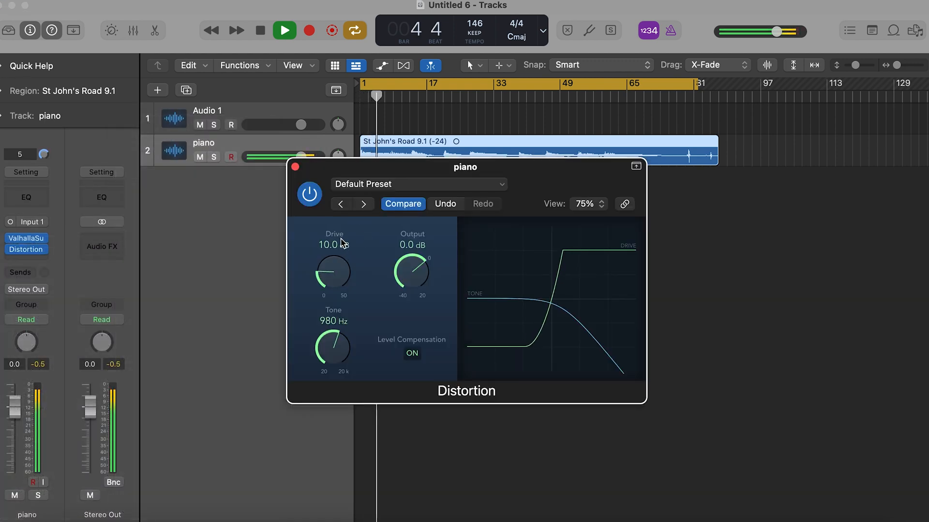
click(295, 166)
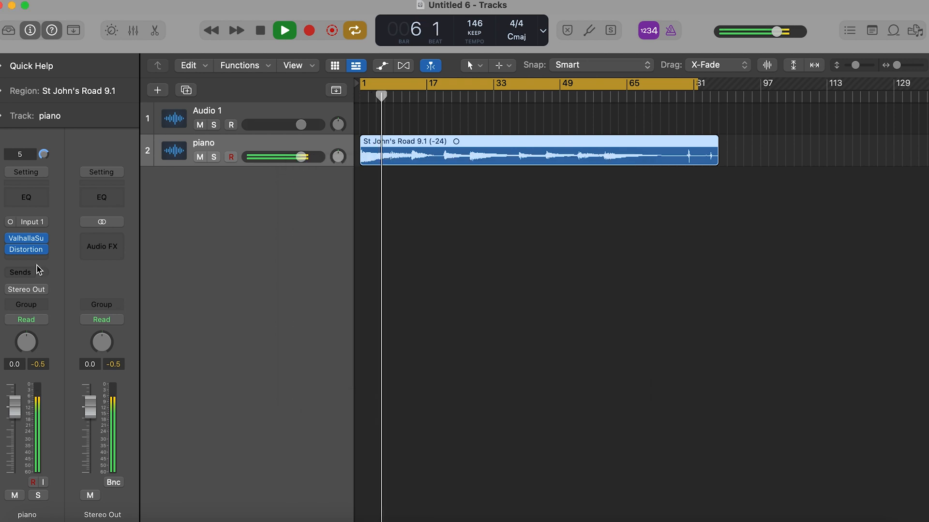
- Add a stereo Tremolo effect after the Distortion on the piano track, with its depth at 77%
click(37, 260)
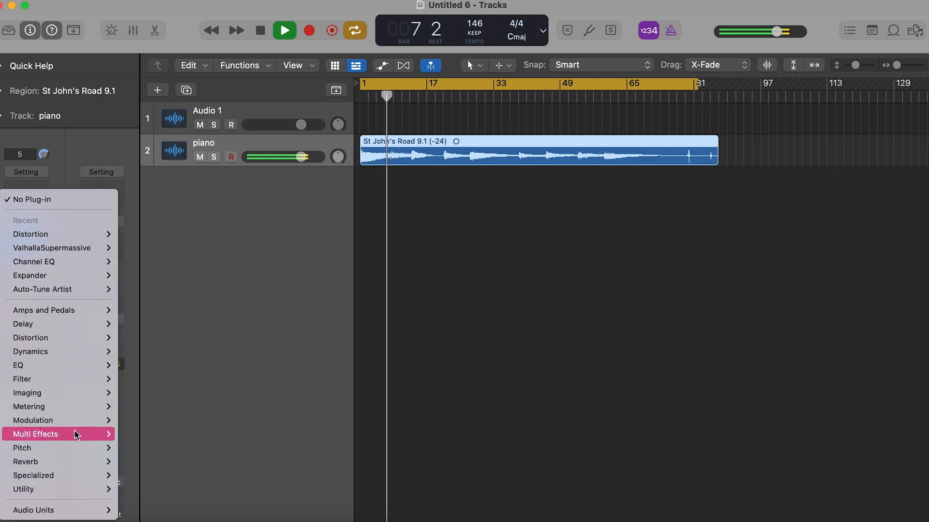
mouse_move(75, 352)
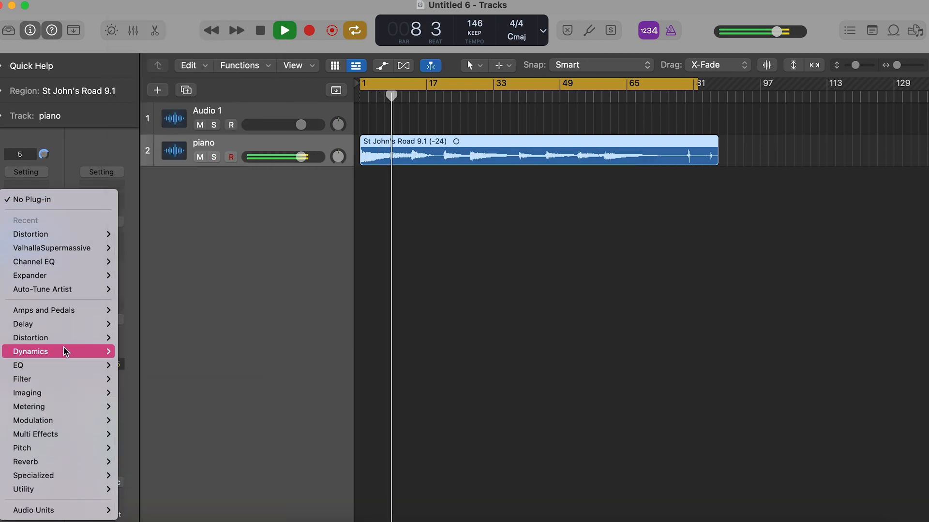
mouse_move(62, 423)
mouse_move(232, 221)
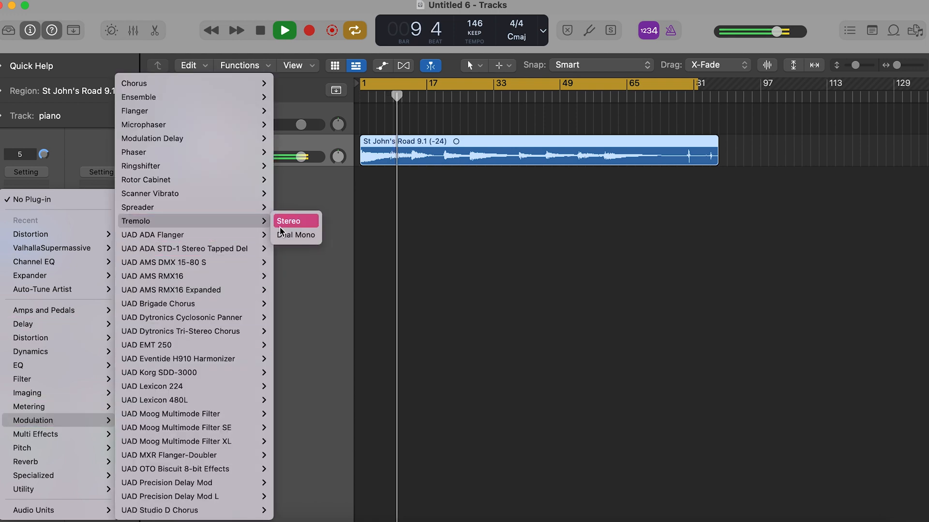
click(280, 225)
drag(400, 286, 397, 341)
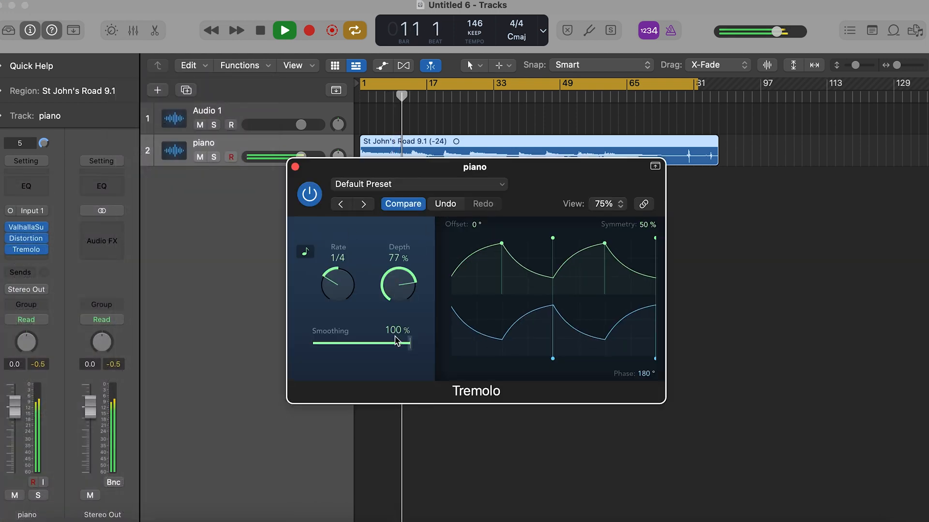
click(295, 167)
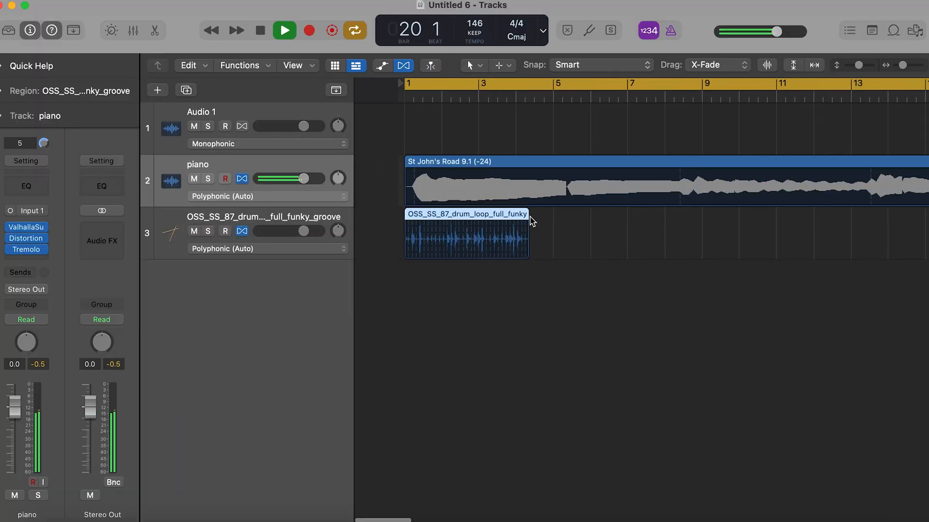
- Stretch the drum loop region in Flex view to about four bars and hide the Flex view
scroll(422, 226, down, 5)
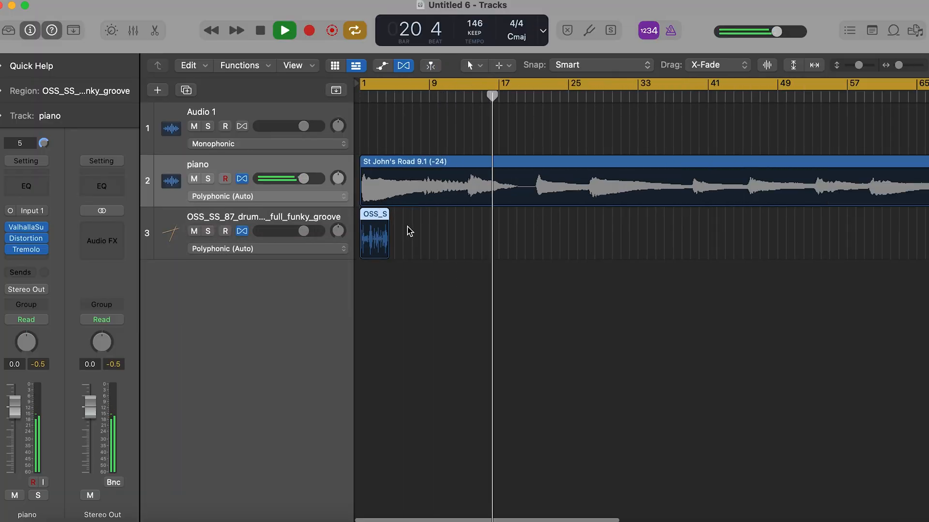
drag(388, 215, 397, 216)
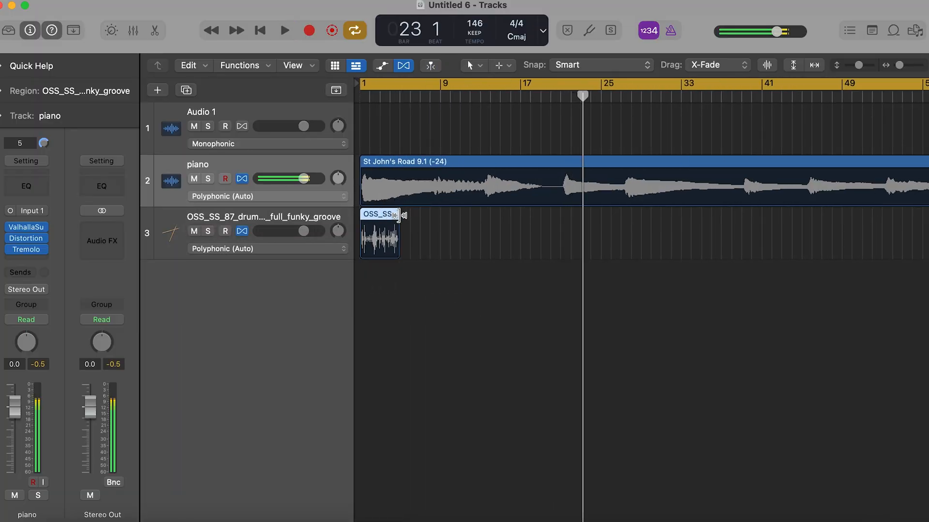
key(space)
click(405, 69)
- Loop the drum region up to the end of the cycle range at about bar 81
drag(398, 179, 712, 197)
key(super+Left)
key(super+Left)
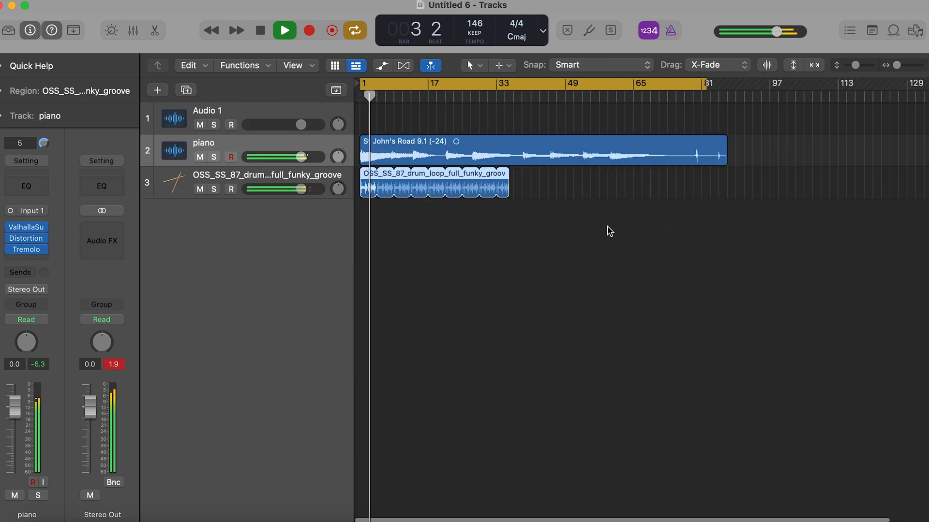
drag(503, 173, 701, 173)
key(super+Left)
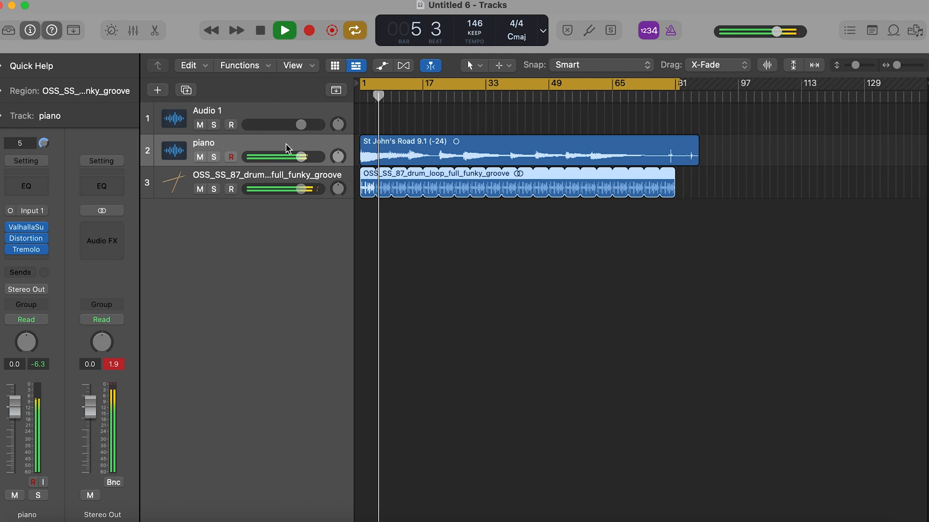
- Duplicate the piano track with its effects and copy the piano region onto the new track
click(186, 91)
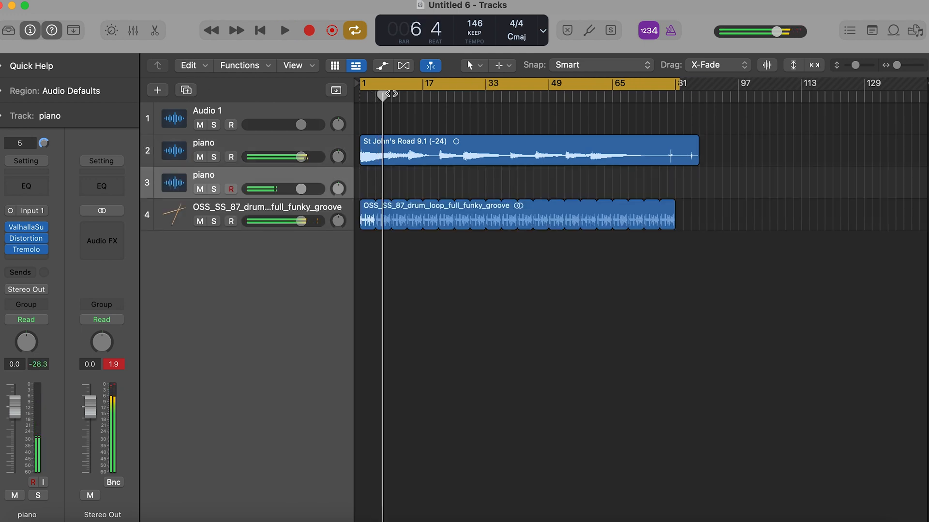
click(390, 145)
key(super+c)
key(super+v)
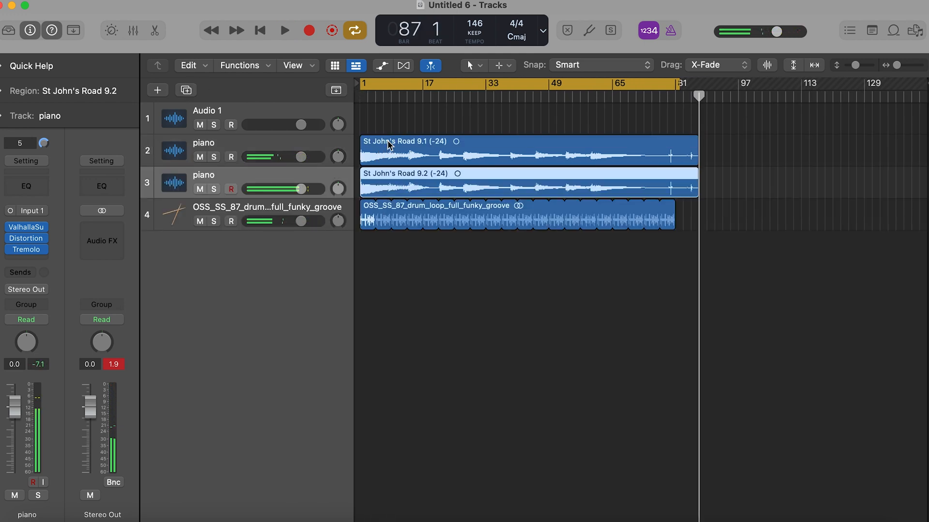
- Try a +12 transposition on the duplicated piano region, and settle on no transposition for it
click(22, 90)
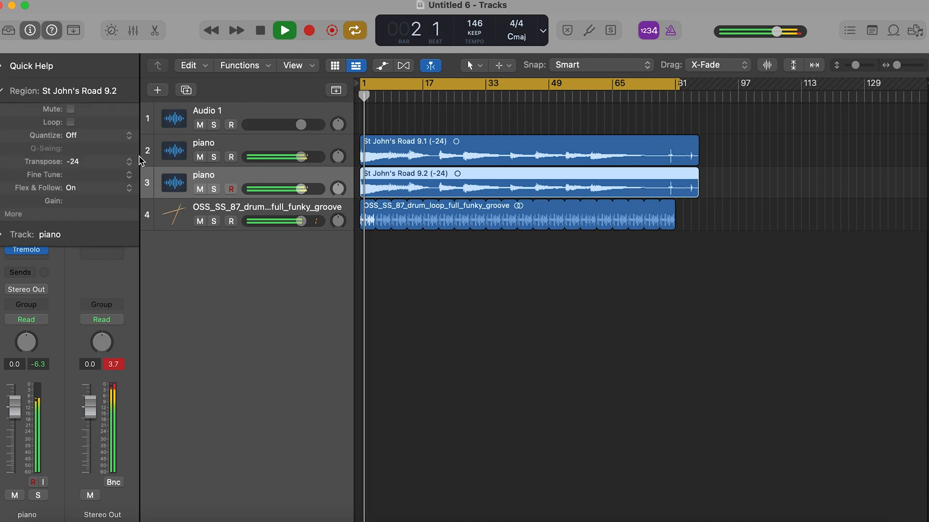
click(111, 161)
click(102, 124)
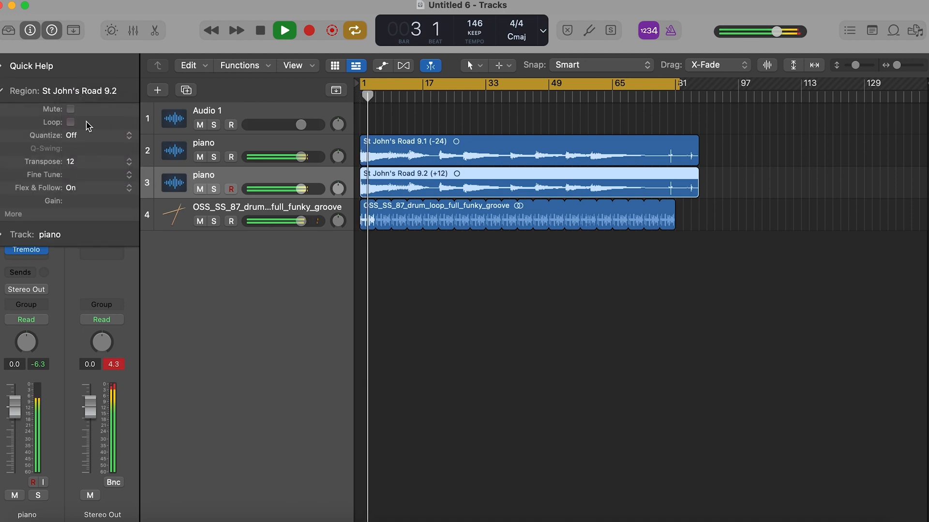
click(128, 162)
click(117, 174)
click(2, 91)
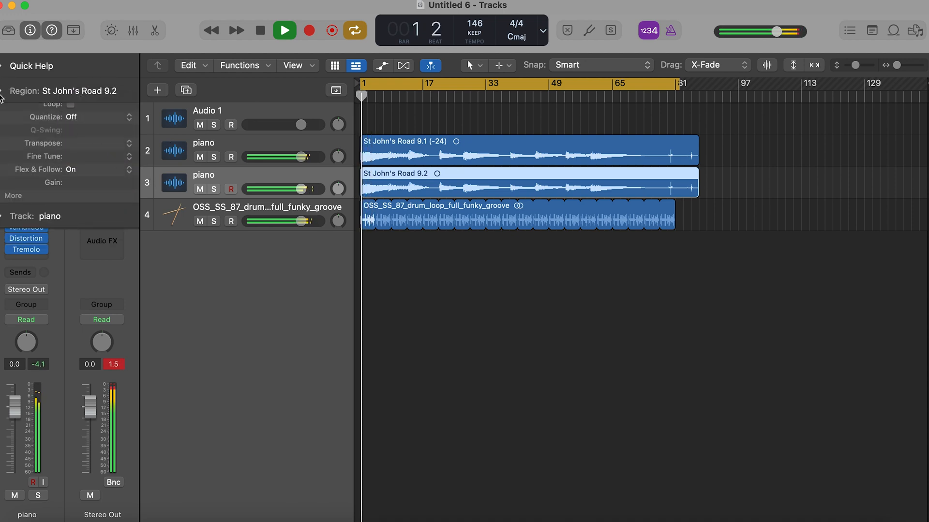
- Add Caelum Audio's Flux Mini 2 after the Tremolo on the duplicated piano track
click(48, 264)
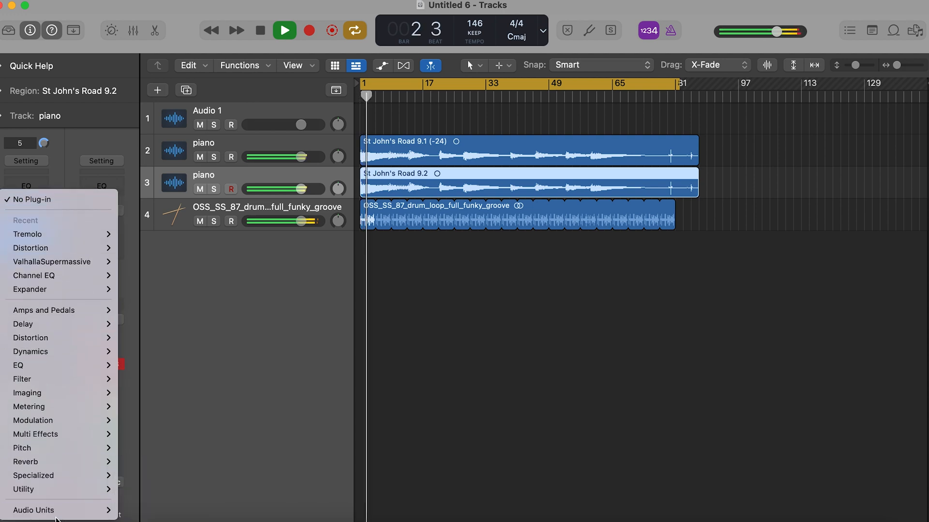
mouse_move(56, 512)
mouse_move(191, 359)
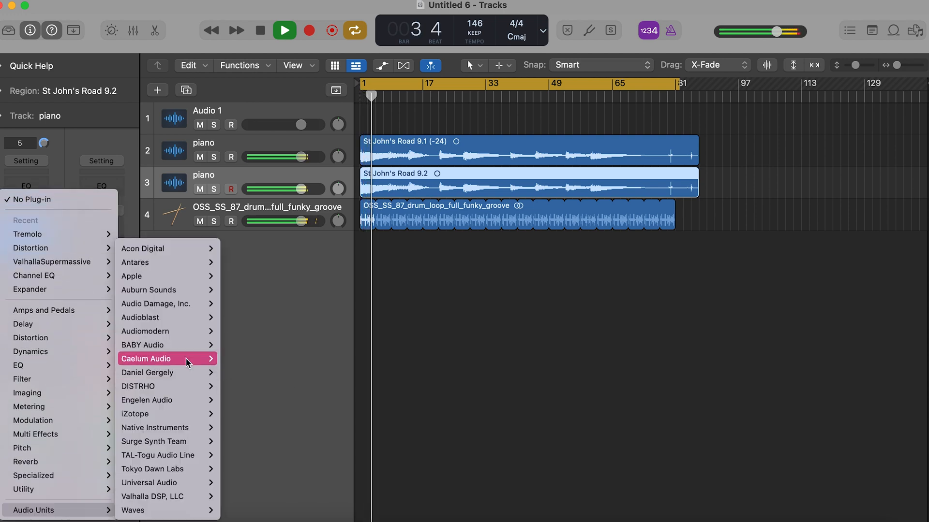
mouse_move(259, 362)
click(295, 360)
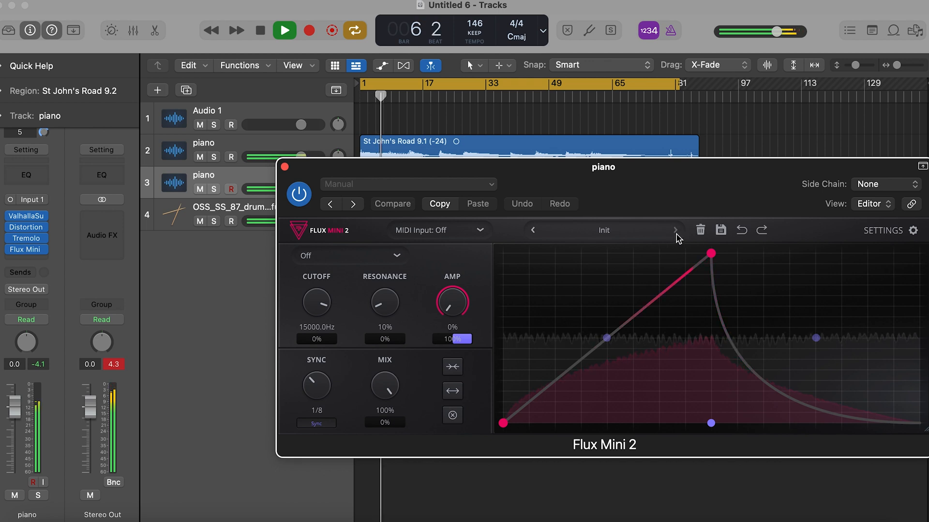
- Audition Flux Mini 2 presets past Fakechain 4, keep a low-pass preset with a straight rising envelope, and close the plug-in
click(676, 234)
click(676, 234)
click(676, 234)
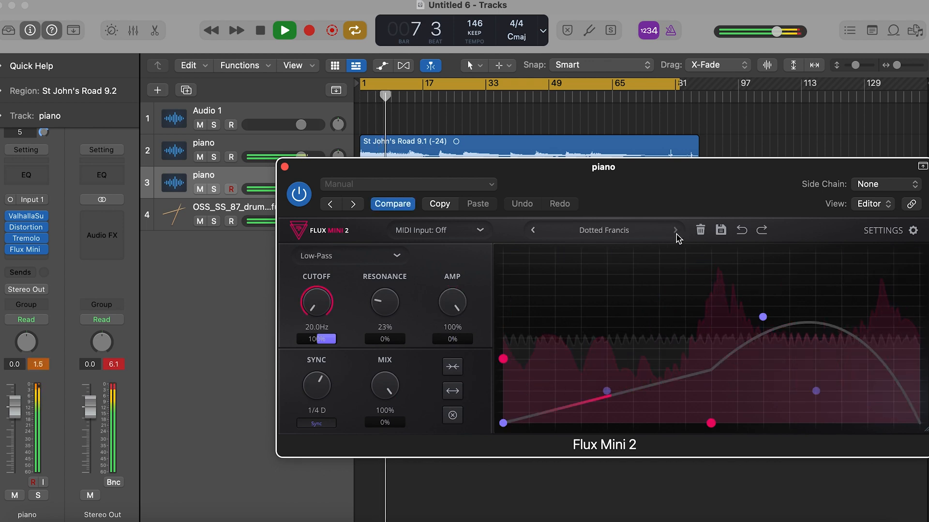
click(676, 234)
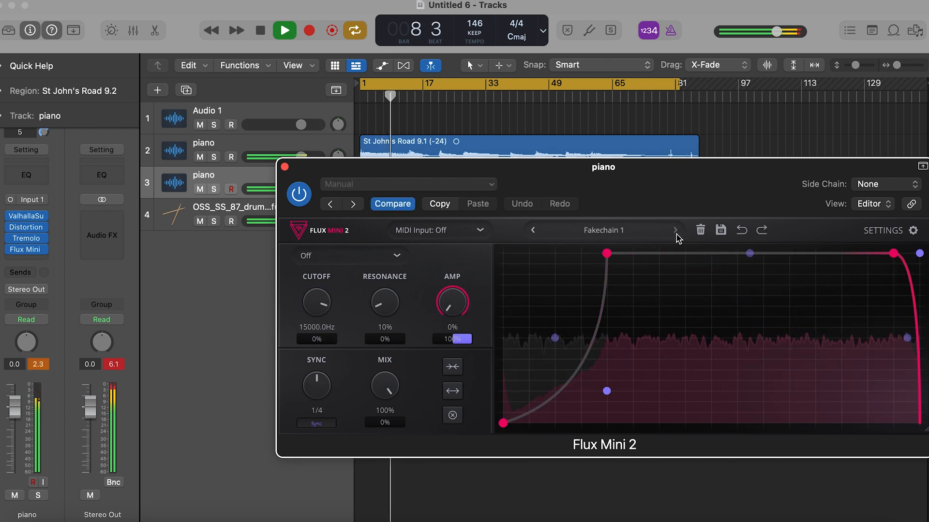
click(676, 234)
click(675, 234)
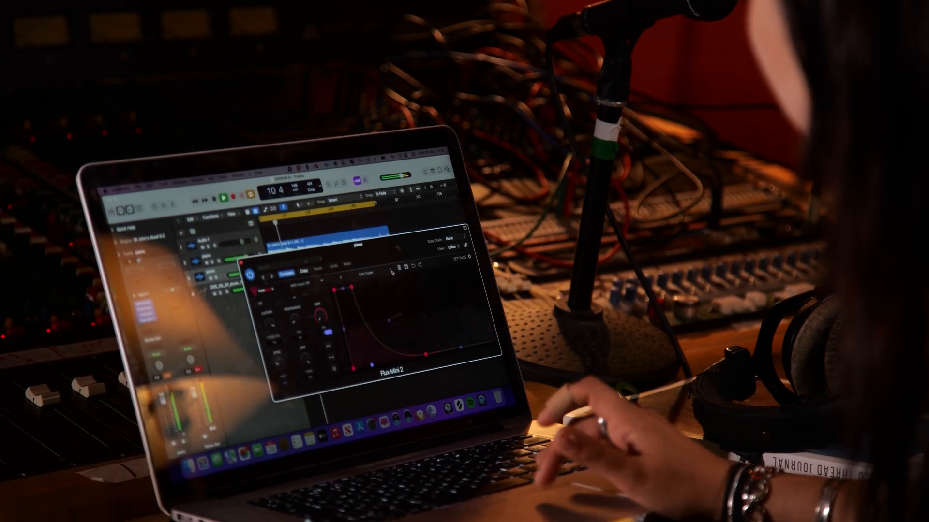
click(341, 278)
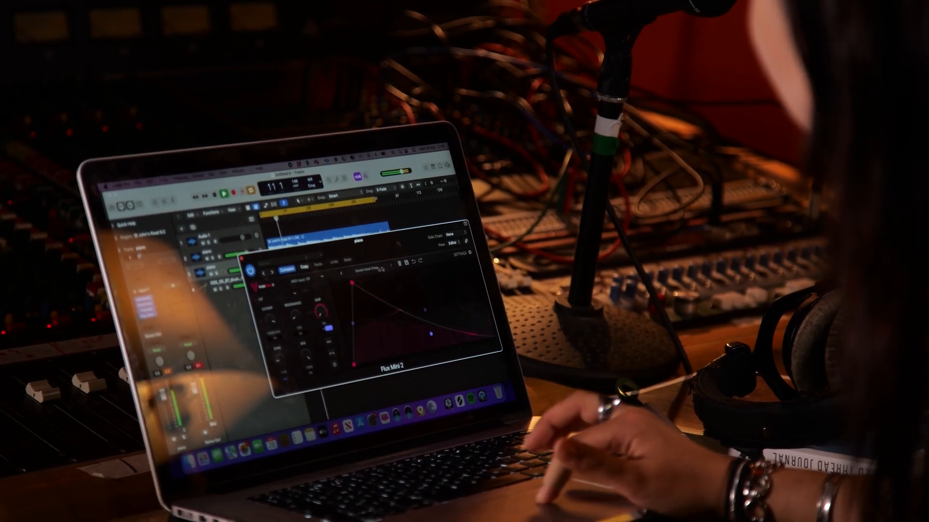
click(341, 277)
click(340, 278)
click(343, 248)
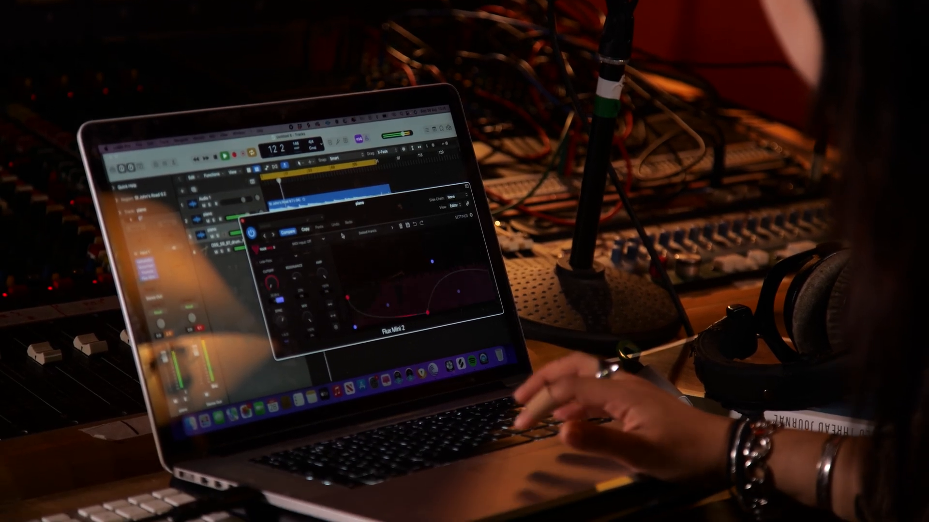
click(342, 247)
click(343, 247)
click(342, 212)
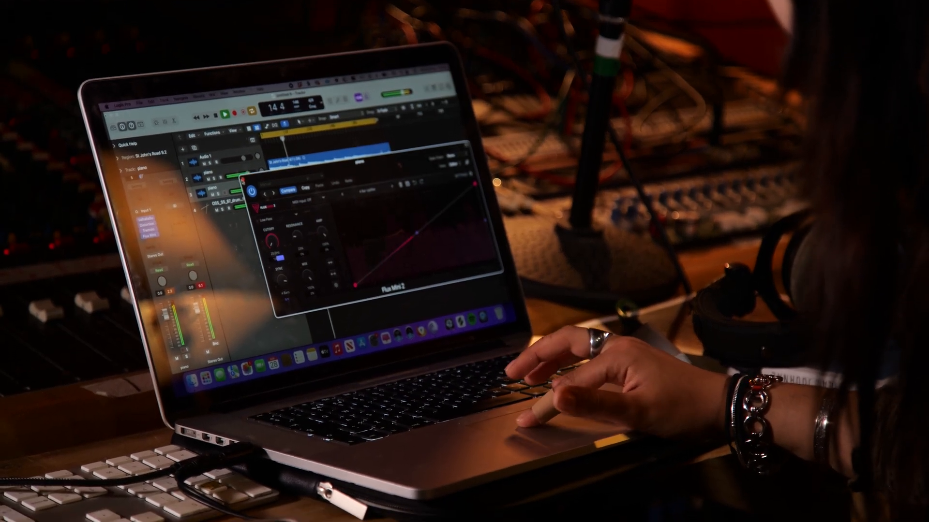
click(243, 185)
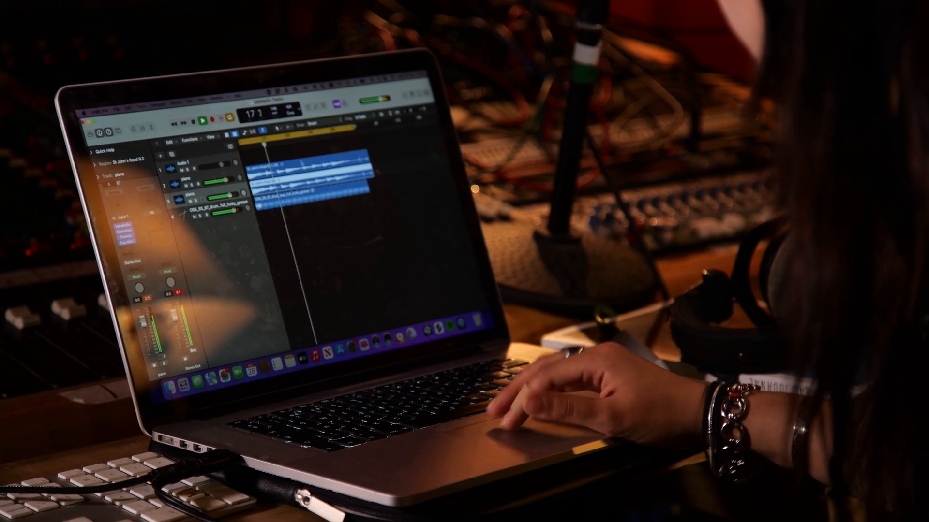
- Create a new audio track below the drum loop and import the ai1_atmosphere_loop_lanes_60_C# sample on its own track at bar 1
click(232, 211)
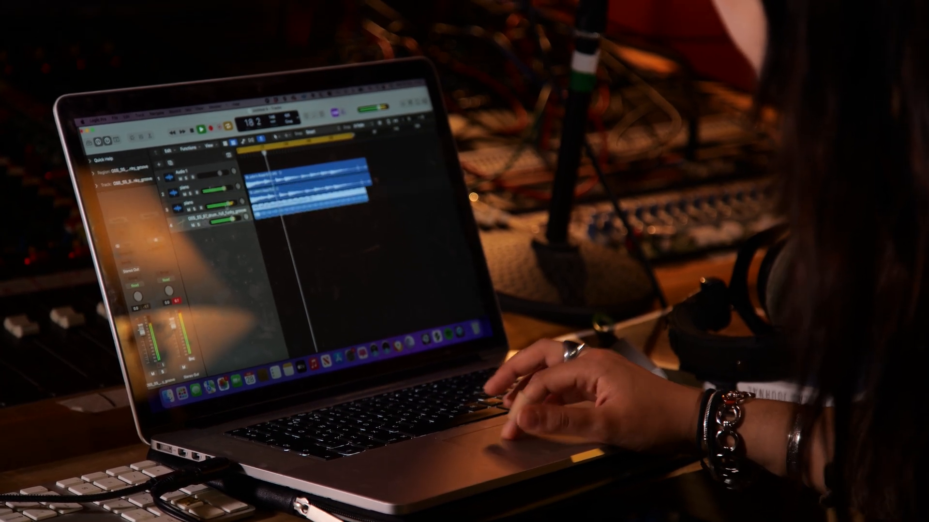
click(170, 163)
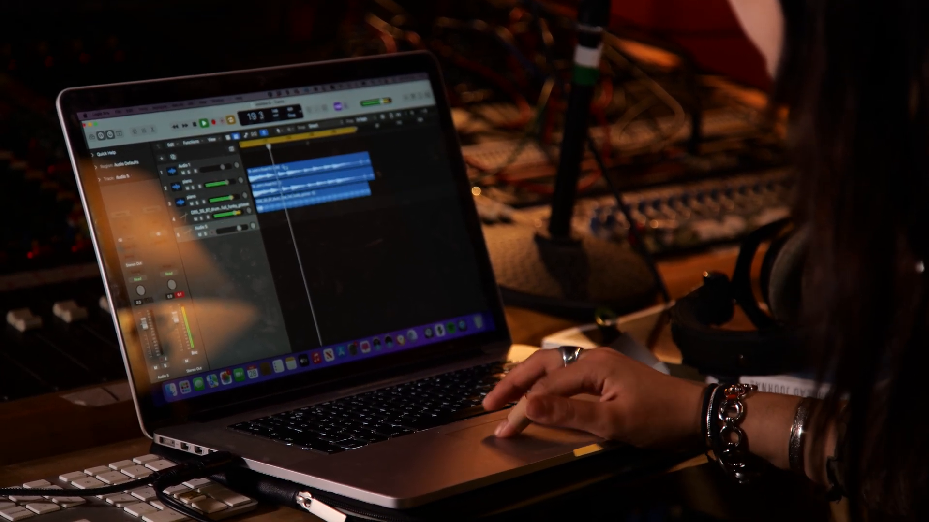
click(170, 391)
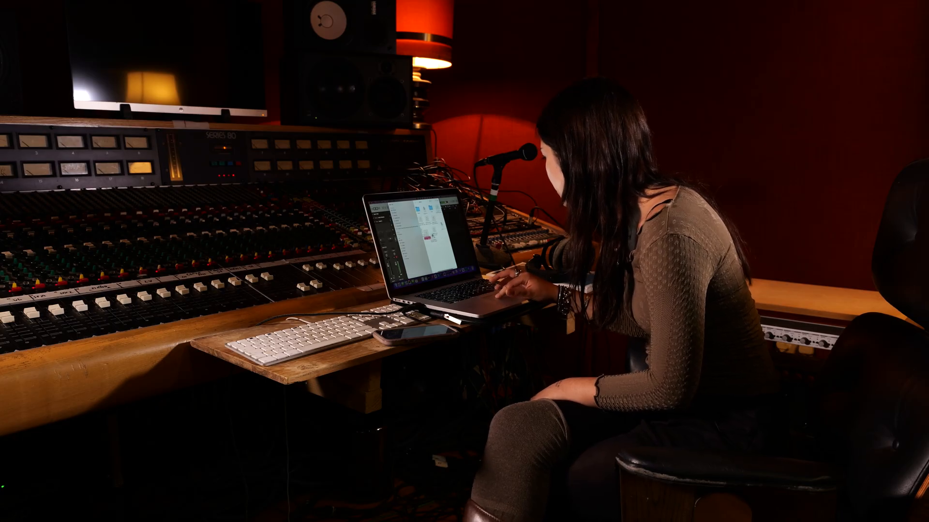
drag(426, 235, 459, 235)
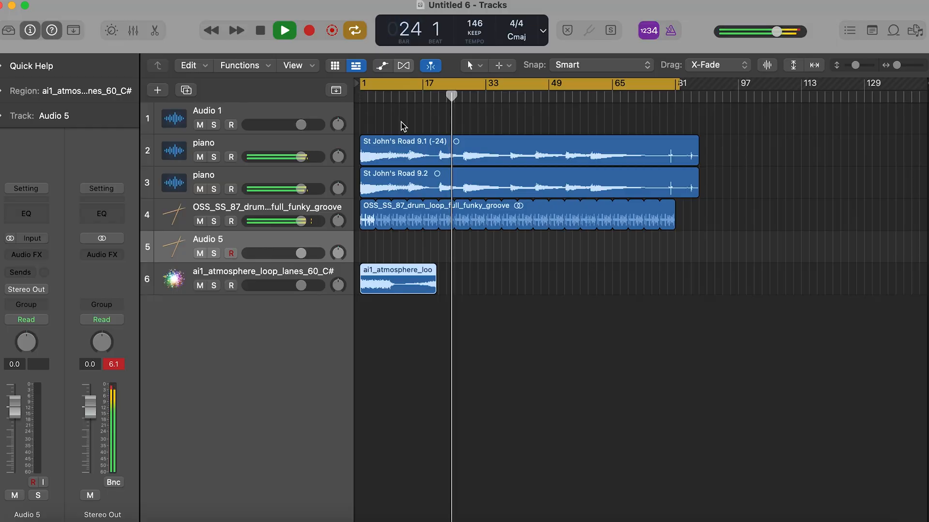
- Enable automatic Flex on the atmosphere track, compress its region to end at about bar 17, and hide the Flex view
click(403, 66)
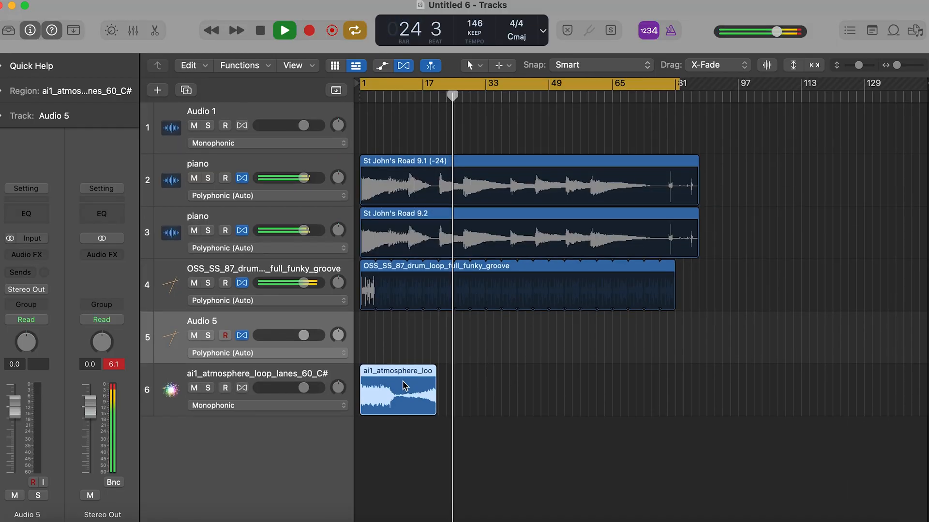
scroll(404, 381, up, 4)
click(334, 405)
click(332, 387)
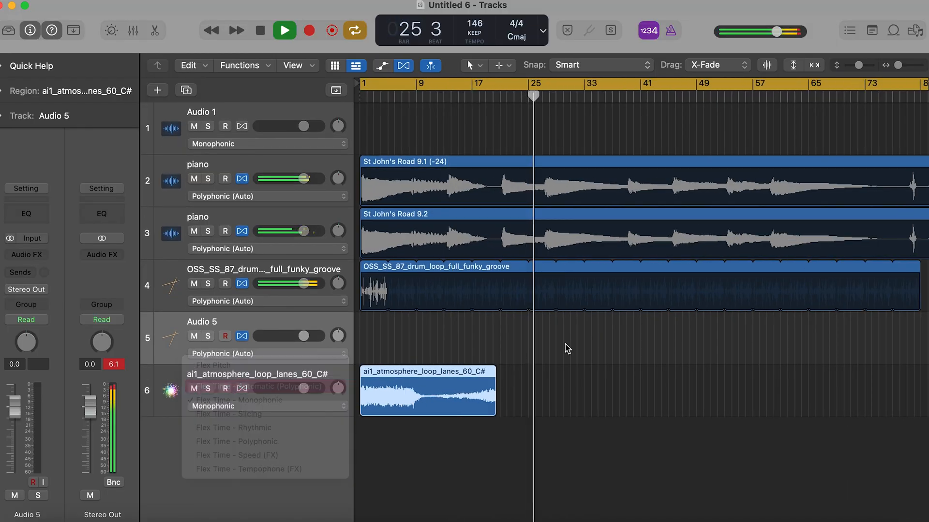
mouse_move(495, 371)
mouse_down()
mouse_move(534, 370)
mouse_move(476, 371)
mouse_up()
click(410, 68)
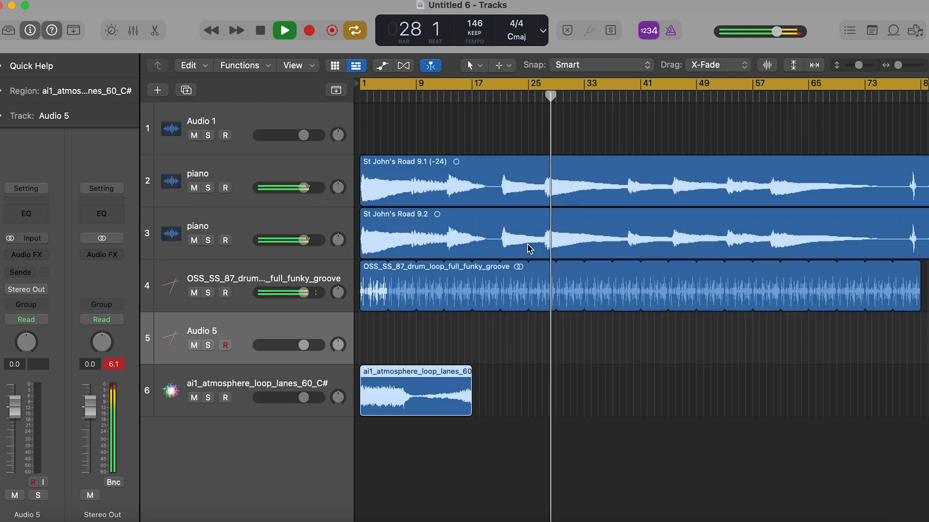
- Restart playback and loop the atmosphere region up to the end of the cycle range at about bar 81
key(space)
key(space)
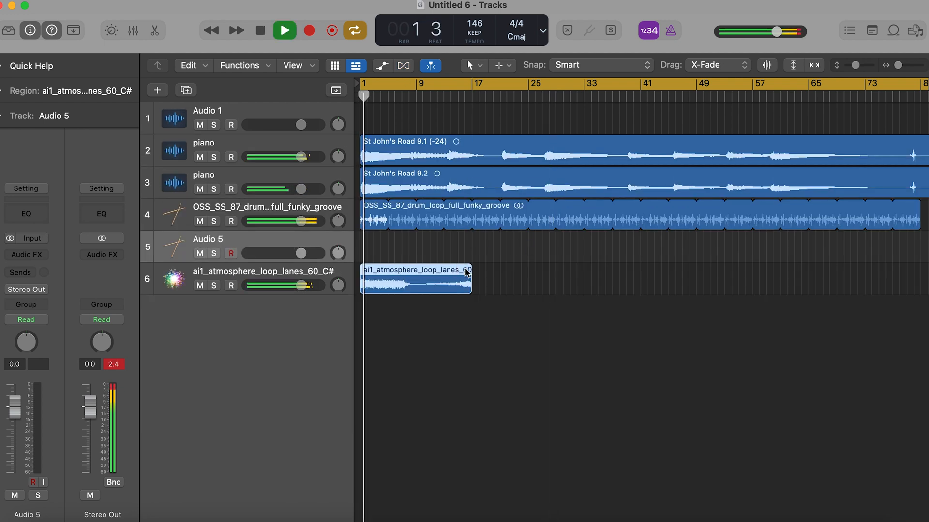
drag(472, 267, 798, 269)
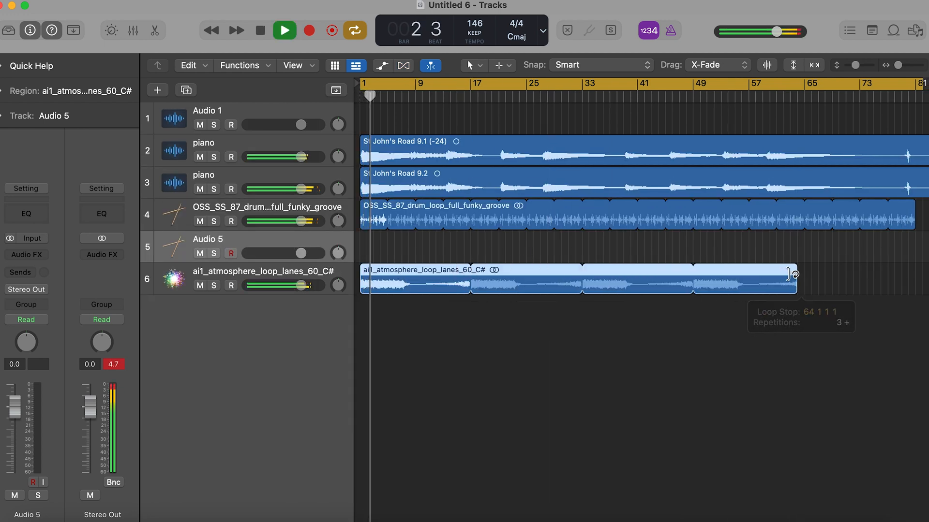
key(super+Left)
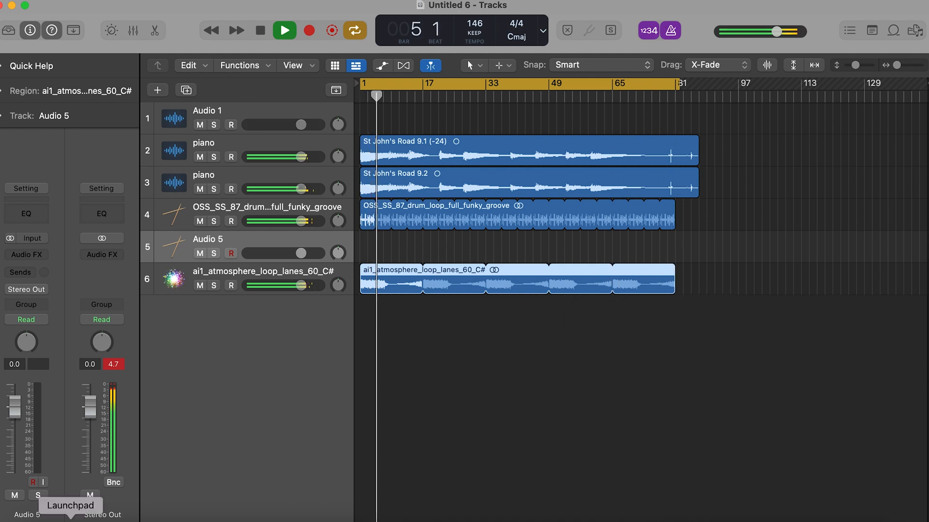
key(super+Right)
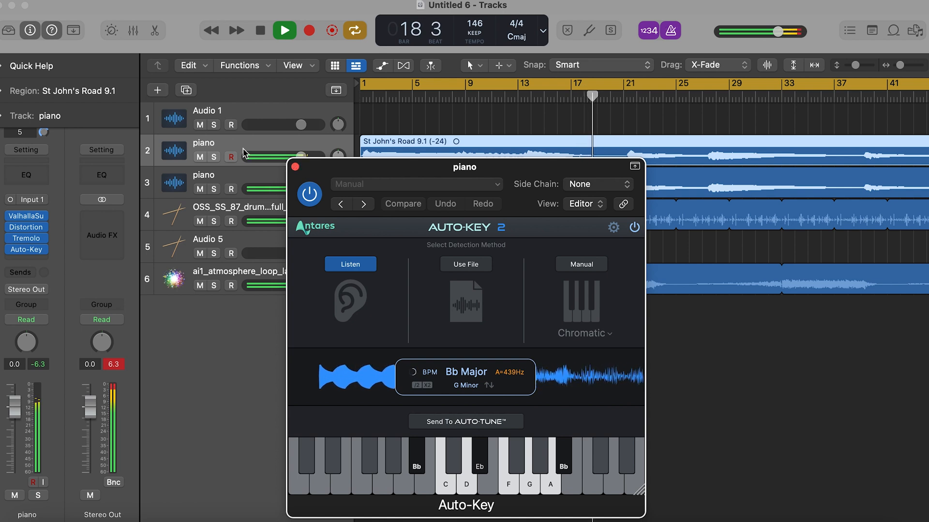
- Close the Auto-Key plug-in, switch to Splice, and search for "plucks"
click(295, 167)
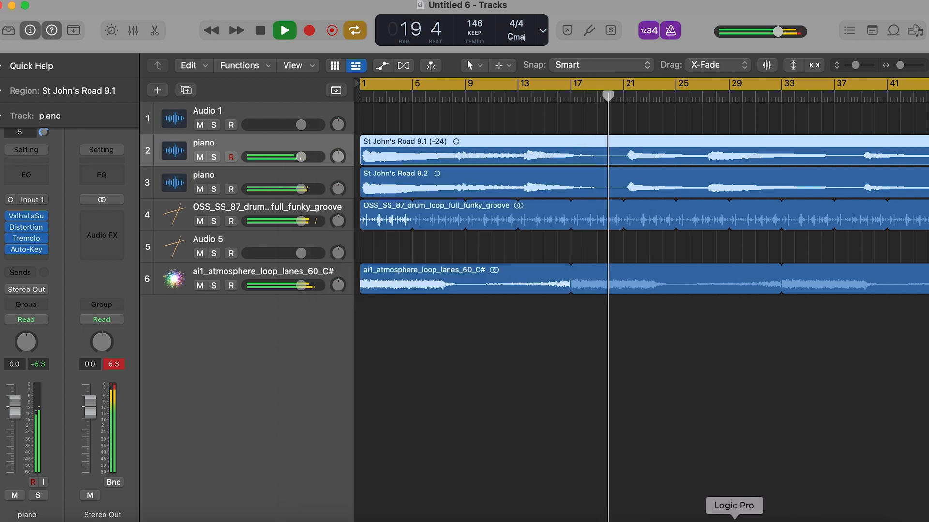
click(767, 518)
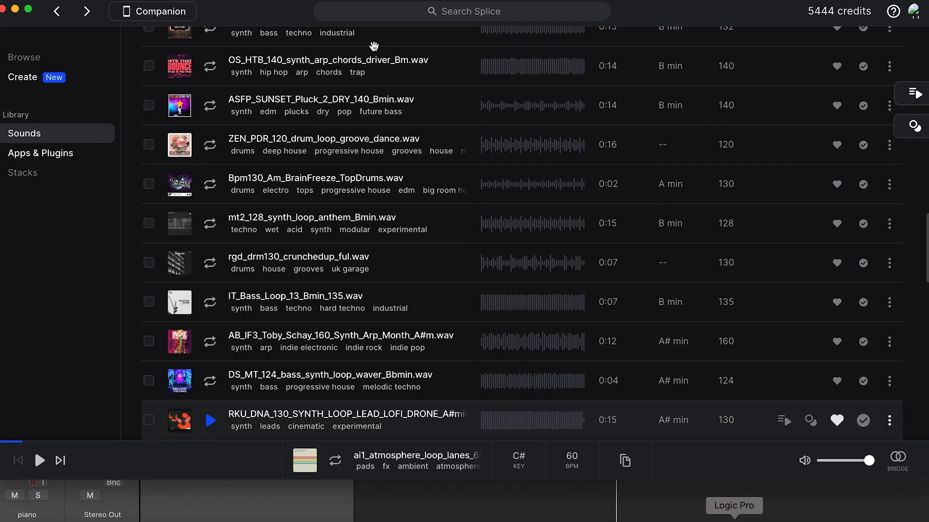
click(483, 10)
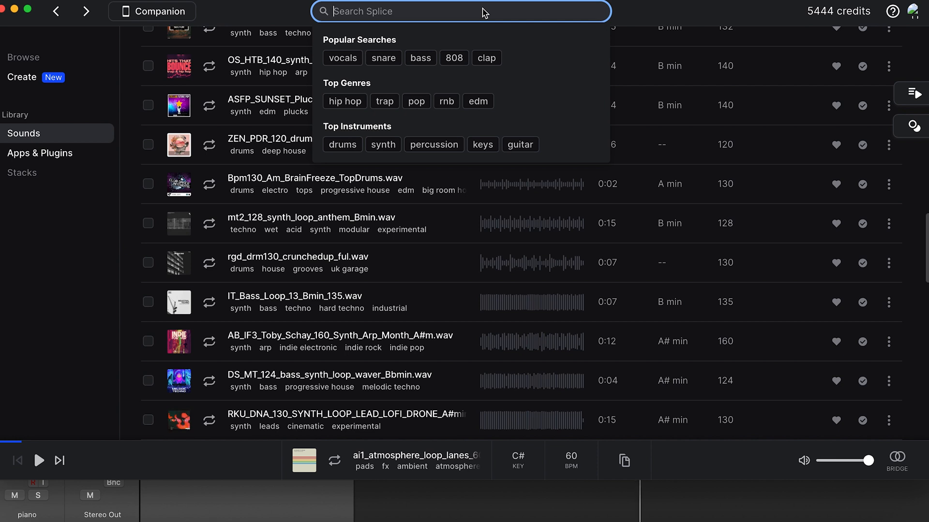
text(per)
key(BackSpace)
key(BackSpace)
key(BackSpace)
text(plucks)
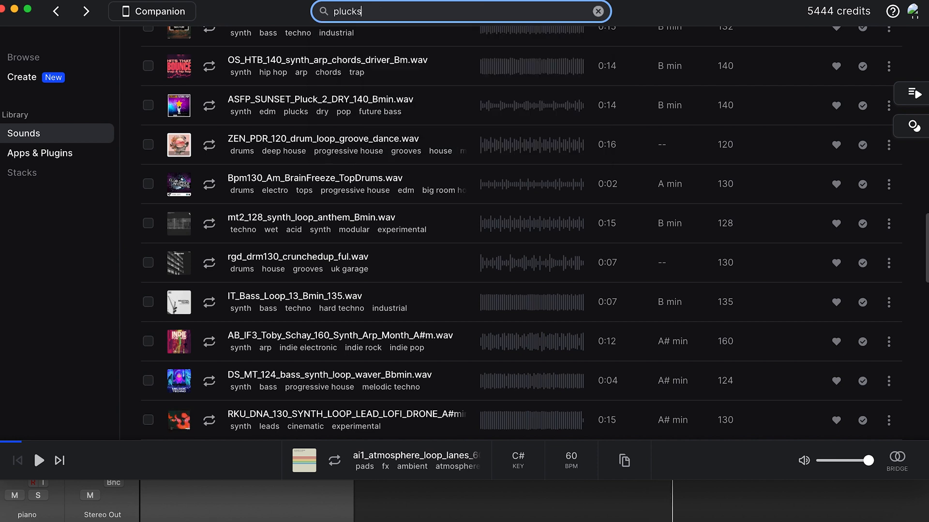
key(Return)
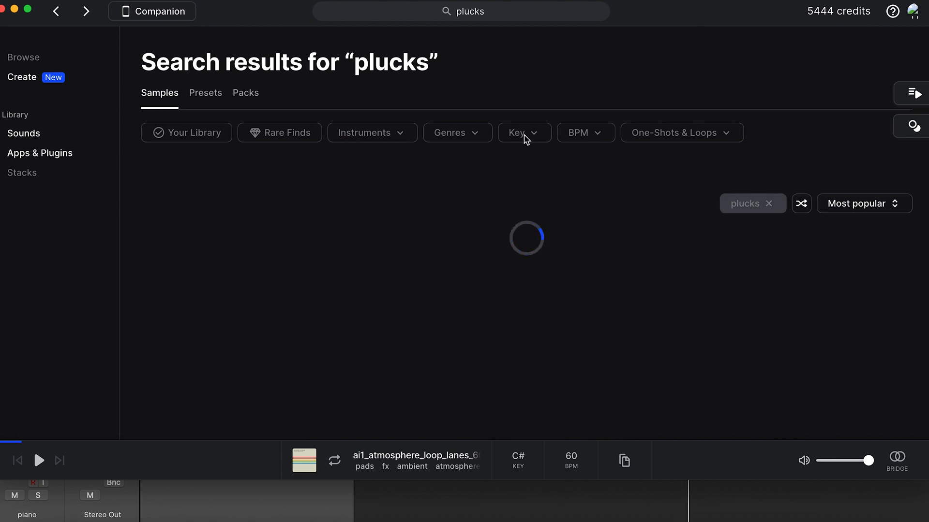
- Filter the pluck samples to the key of G minor and briefly preview KMRBI_MK_140_synth_pluck_chords_loop_vulture_Gm
click(526, 140)
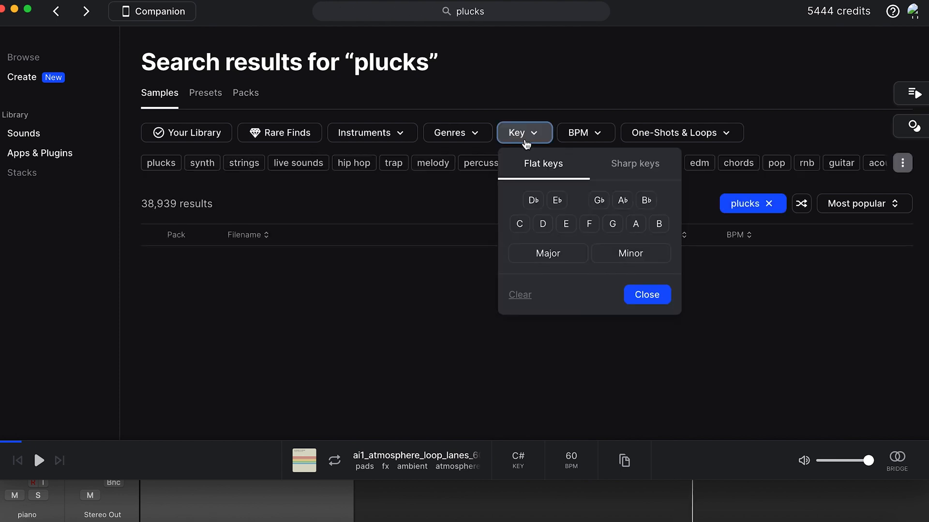
click(626, 254)
drag(659, 14, 554, 15)
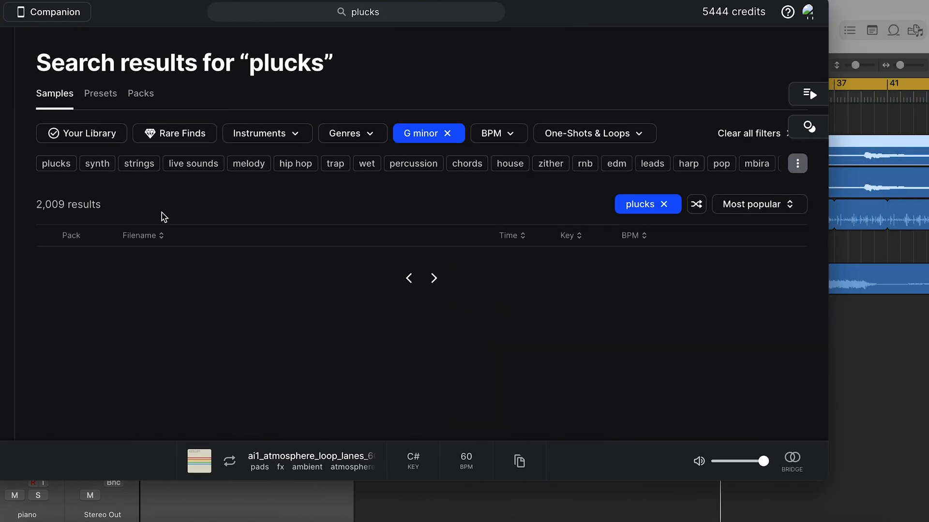
click(104, 268)
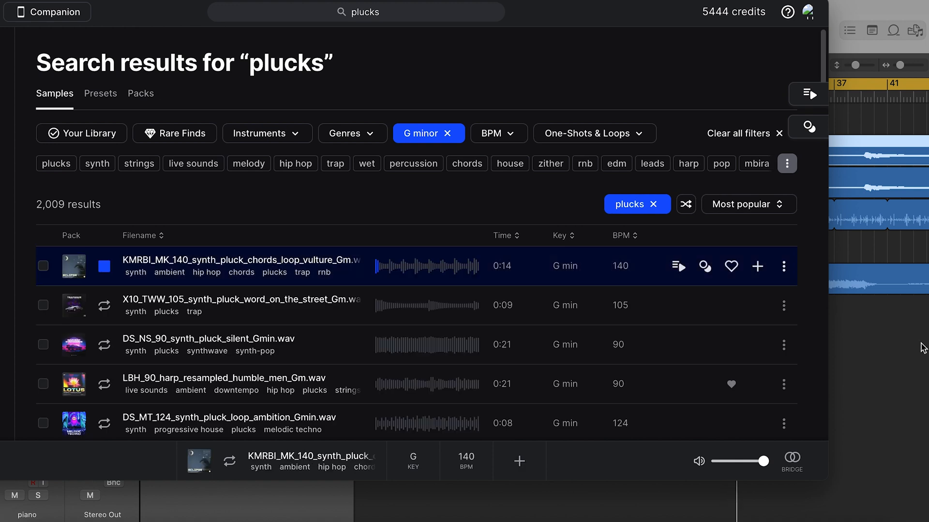
key(space)
- Switch to Logic Pro, open Auto-Key on the first piano track to check the detected key, and return to Splice
key(super+Tab)
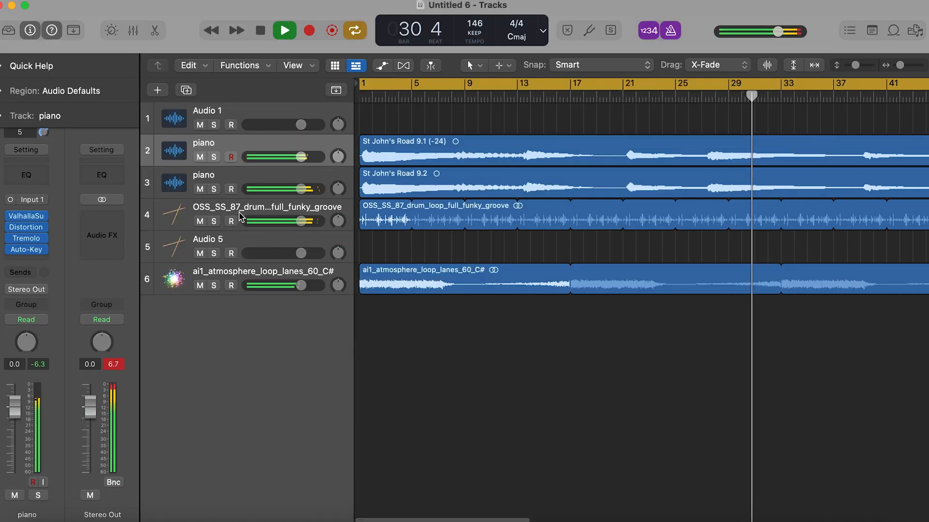
click(32, 249)
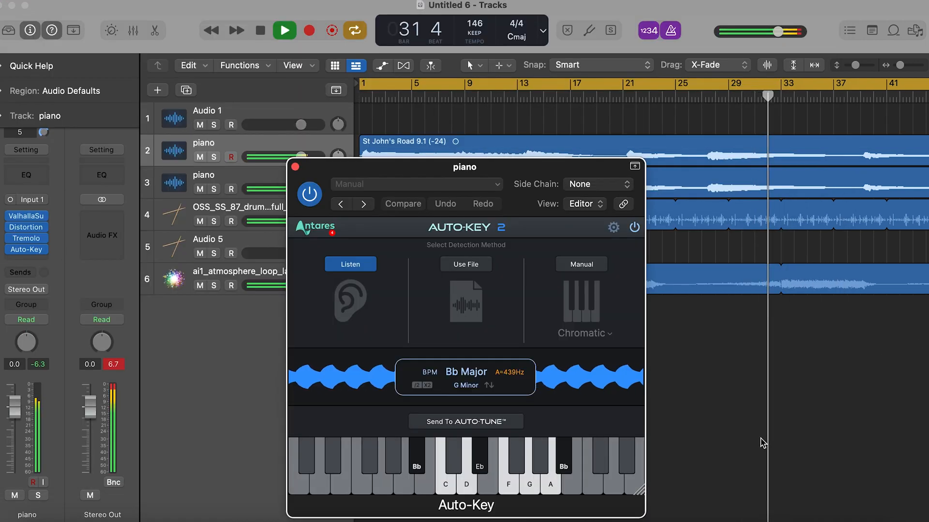
click(785, 442)
click(768, 518)
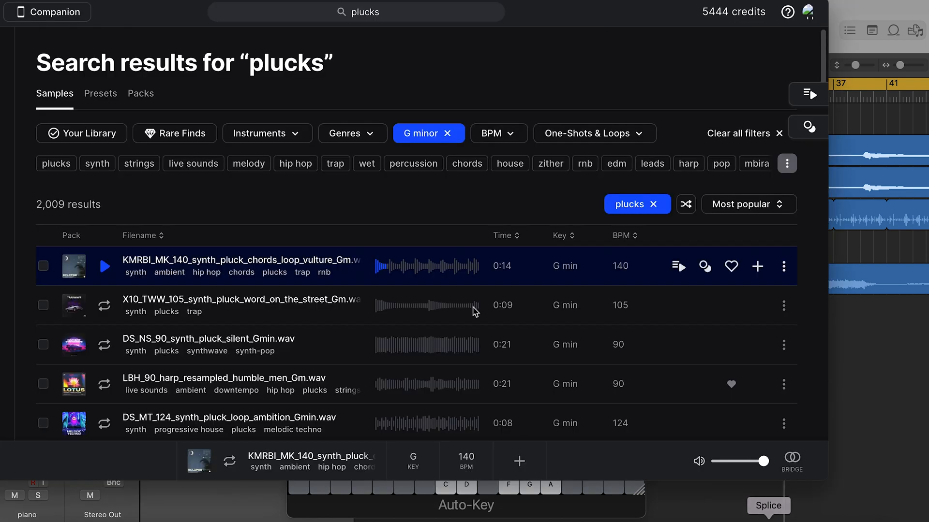
- Change the pluck samples' key filter to B♭ minor and preview KMRBI_RHS4_100_synth_pluck_vocal_loop_runaway
click(428, 133)
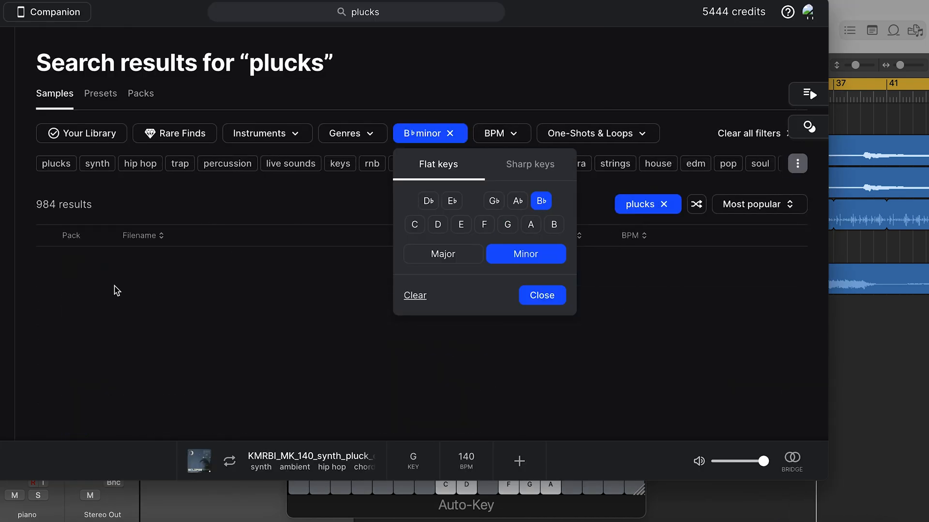
click(116, 290)
click(112, 270)
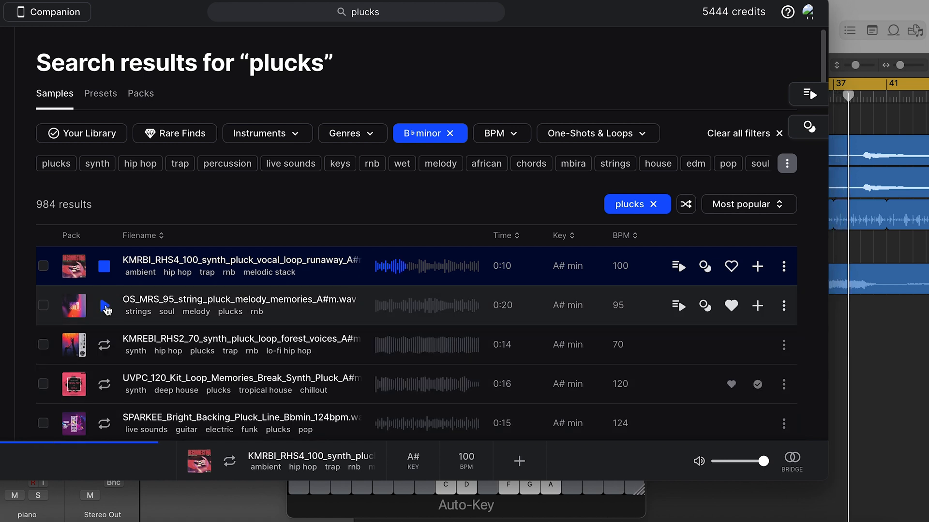
- Preview OS_MRS_95_string_pluck_melody_memories and KMREBI_RHS2_70_synth_pluck_loop_forest_voices, and mark the forest_voices loop as a favourite
click(105, 306)
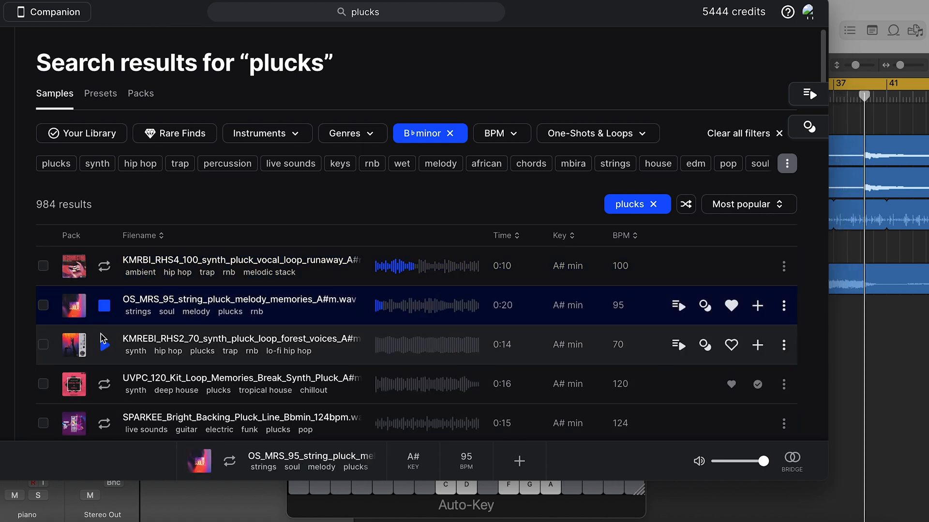
click(100, 334)
scroll(101, 334, down, 1)
scroll(101, 335, down, 4)
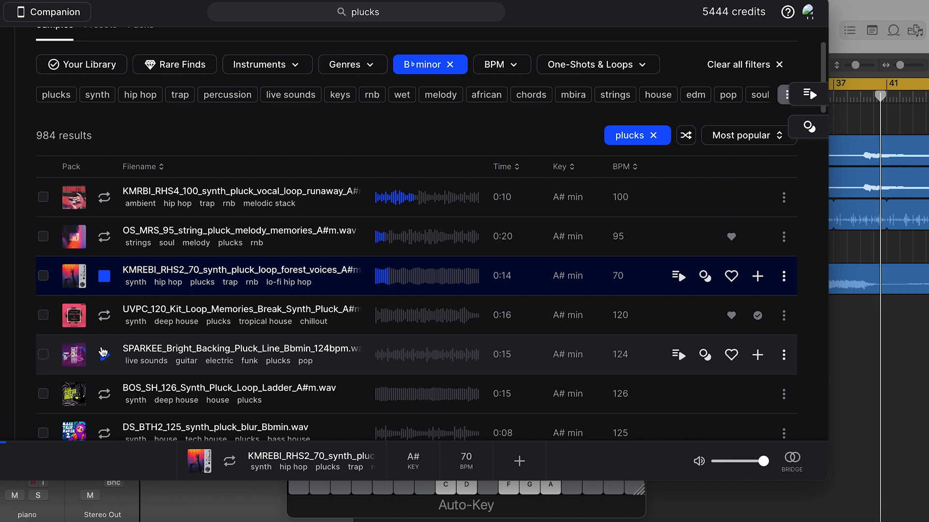
click(731, 276)
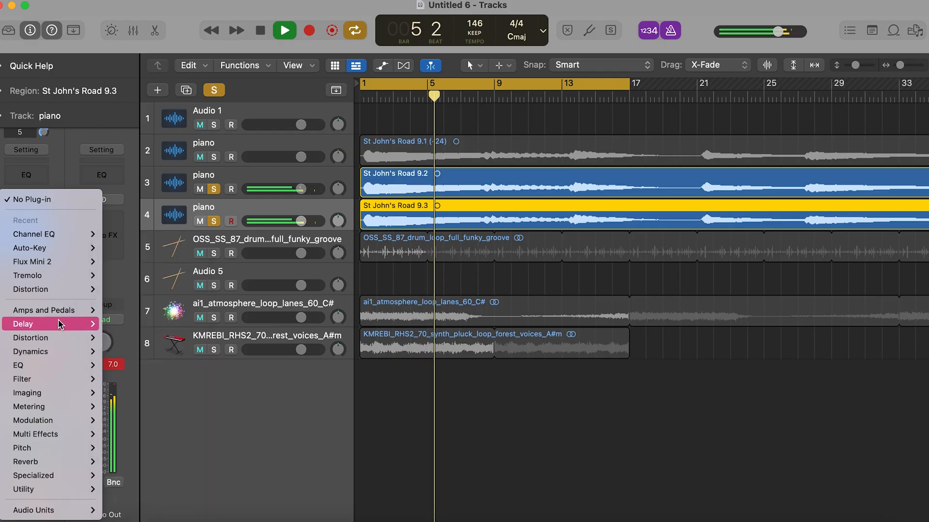
- Insert a stereo Pedalboard on the third piano track in Logic Pro, place one pedal on its board, and close the plug-in
mouse_move(56, 309)
mouse_move(221, 20)
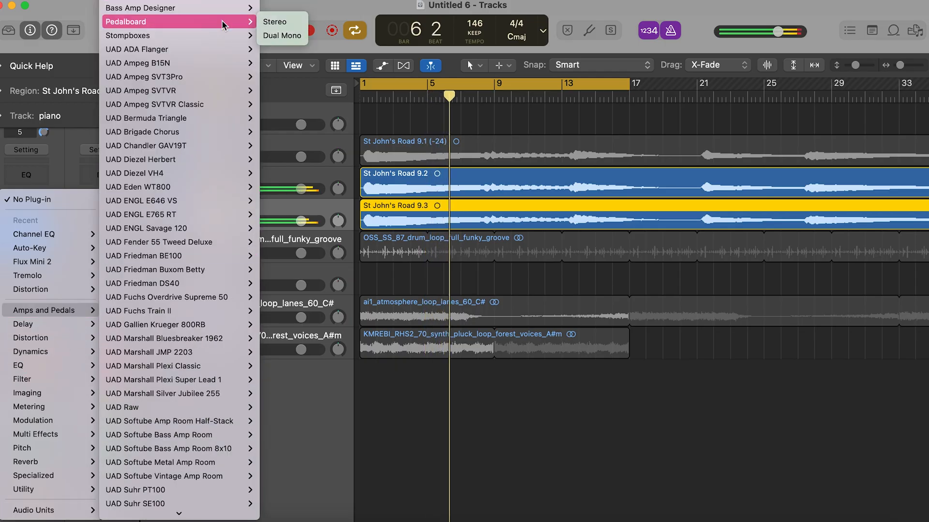
click(288, 25)
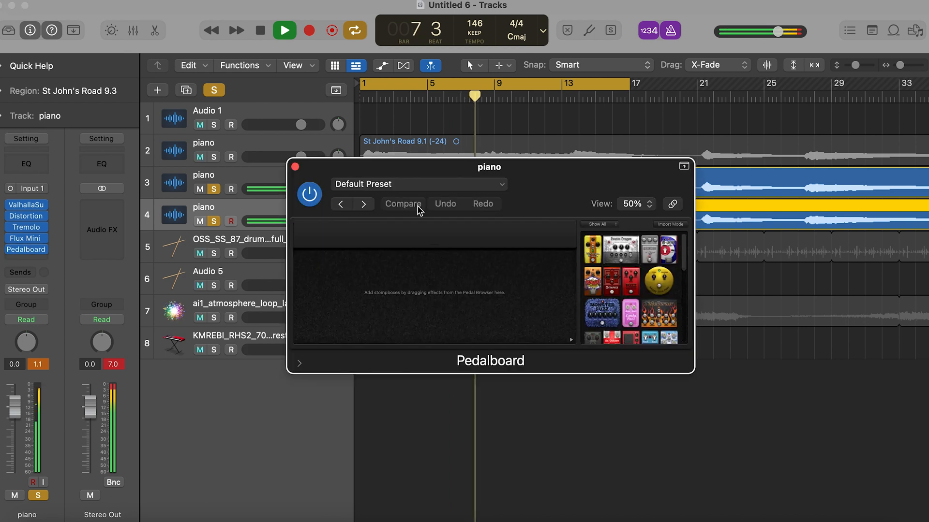
scroll(606, 319, down, 8)
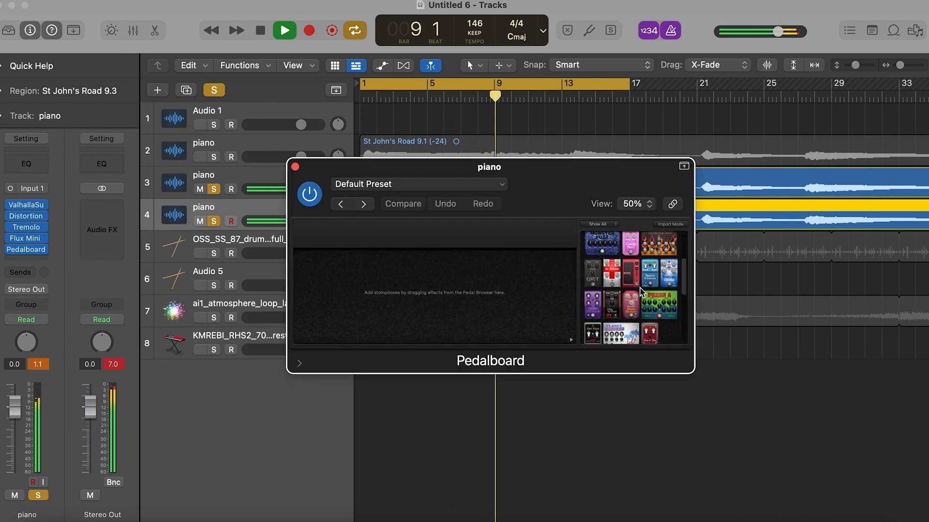
scroll(639, 310, down, 2)
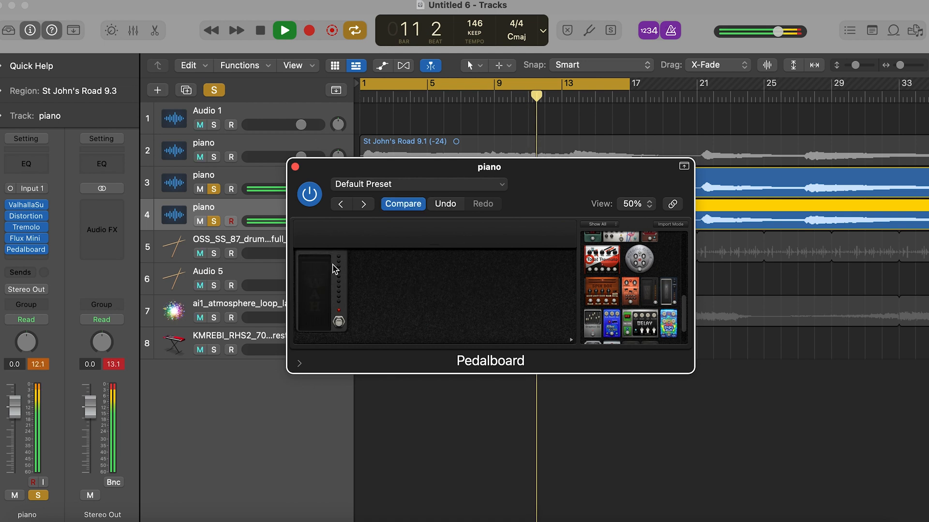
click(295, 166)
- Add a Channel EQ to the third piano track, cut the high shelf by about 5.4 dB from roughly 1.4 kHz, and stop playback
click(27, 163)
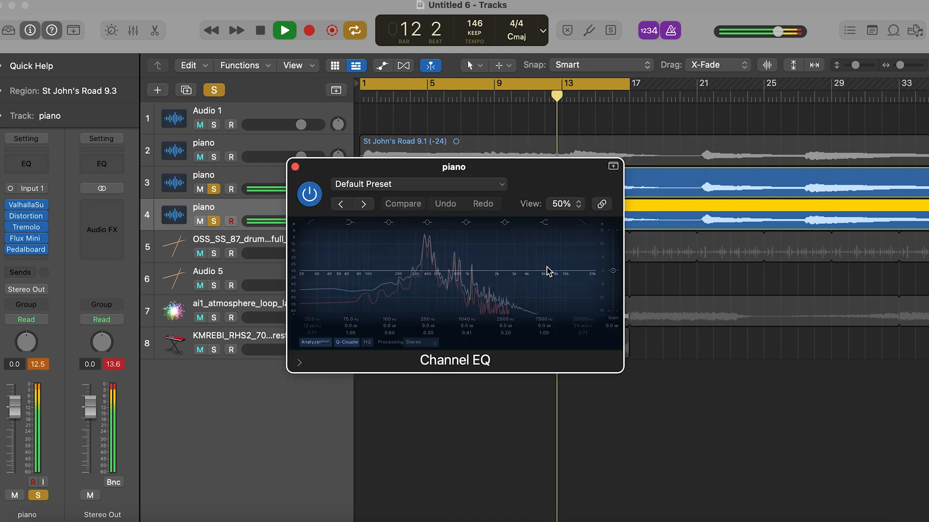
drag(572, 270, 480, 285)
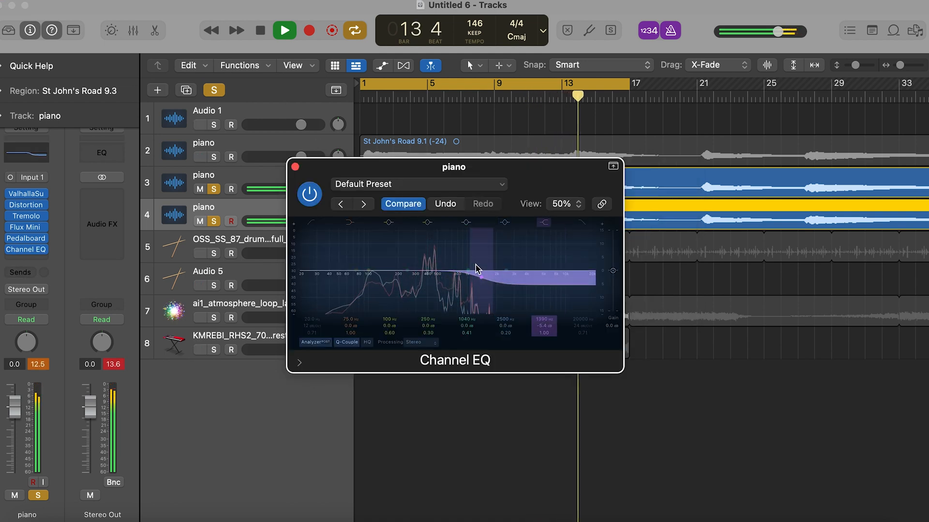
click(295, 168)
key(space)
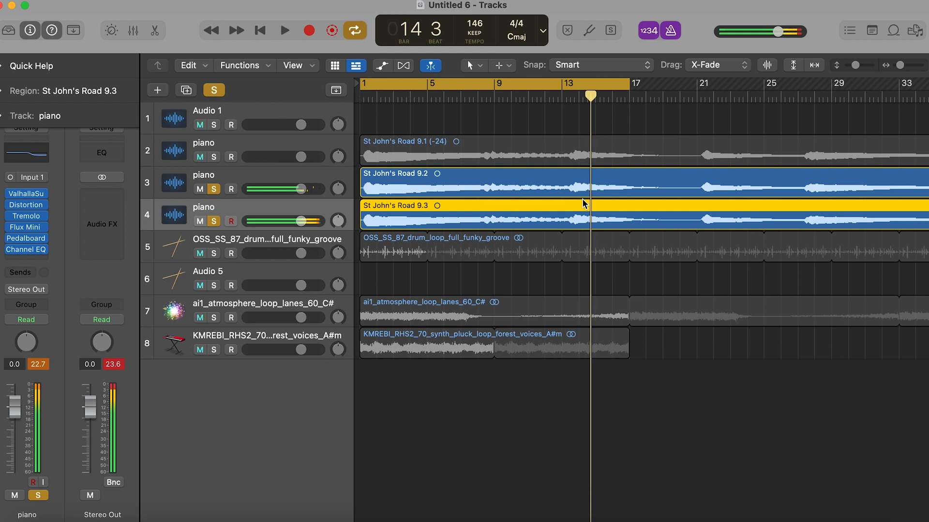
- Reopen the third piano track's Pedalboard, look through its pedal browser, and close the plug-in
scroll(588, 232, down, 4)
scroll(548, 251, up, 6)
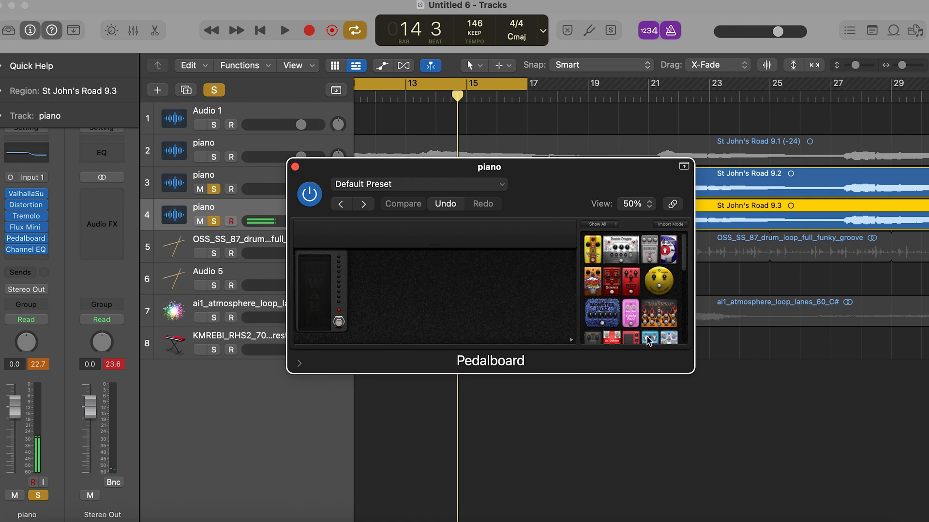
scroll(648, 340, down, 3)
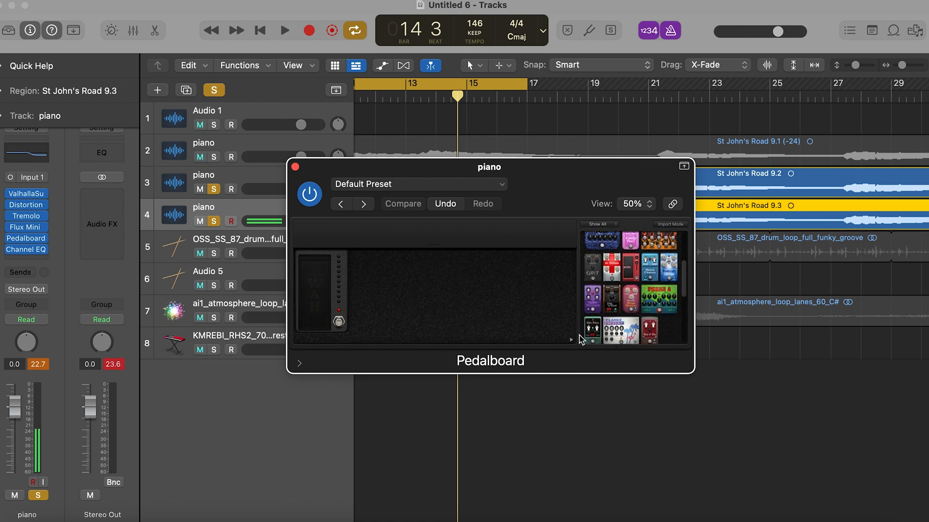
click(294, 167)
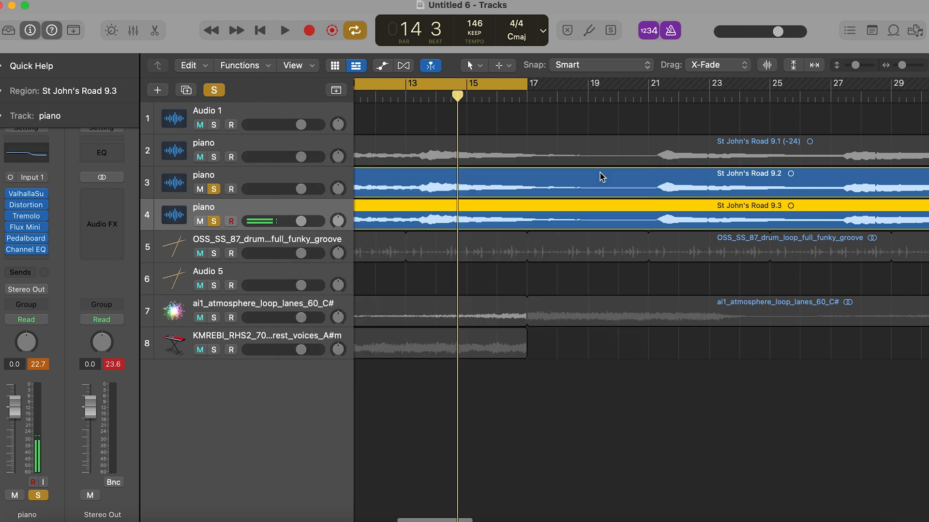
- Insert a stereo Compressor with its default preset on the Stereo Out channel and close its window
click(118, 197)
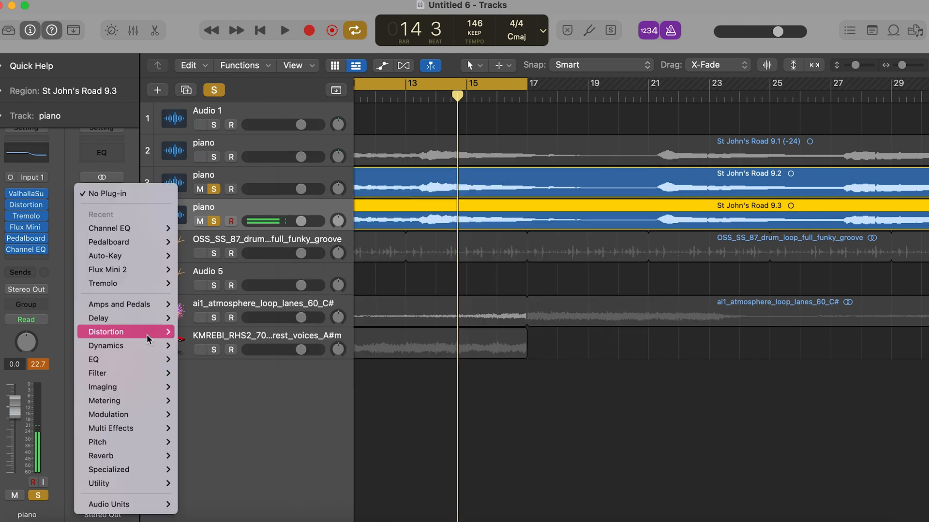
mouse_move(144, 342)
mouse_move(258, 9)
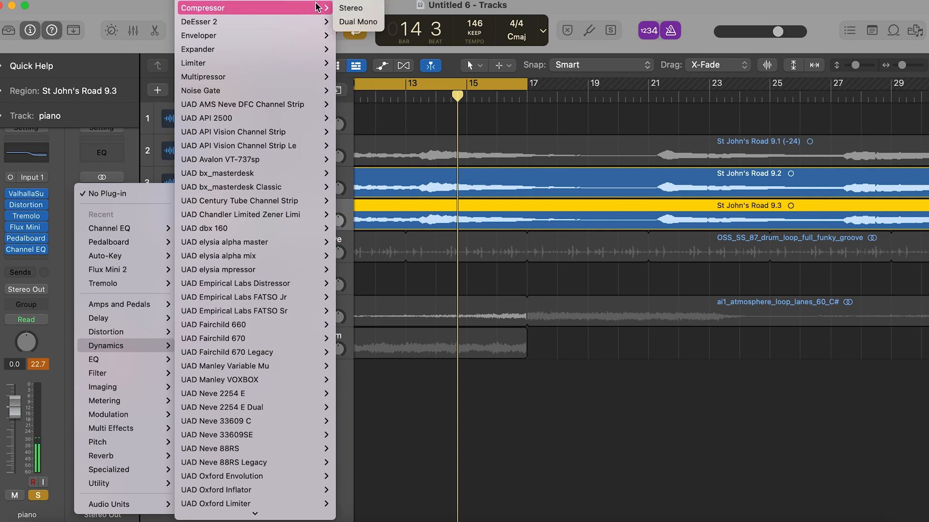
click(355, 8)
key(super+Left)
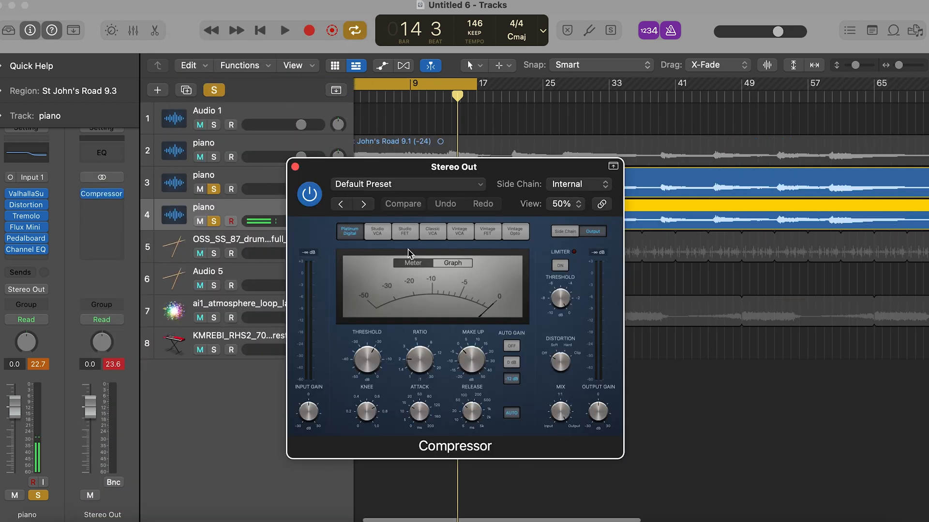
click(295, 167)
- Insert a Compressor with its default preset on the third piano track and restart playback from the beginning
click(49, 260)
mouse_move(73, 292)
click(118, 289)
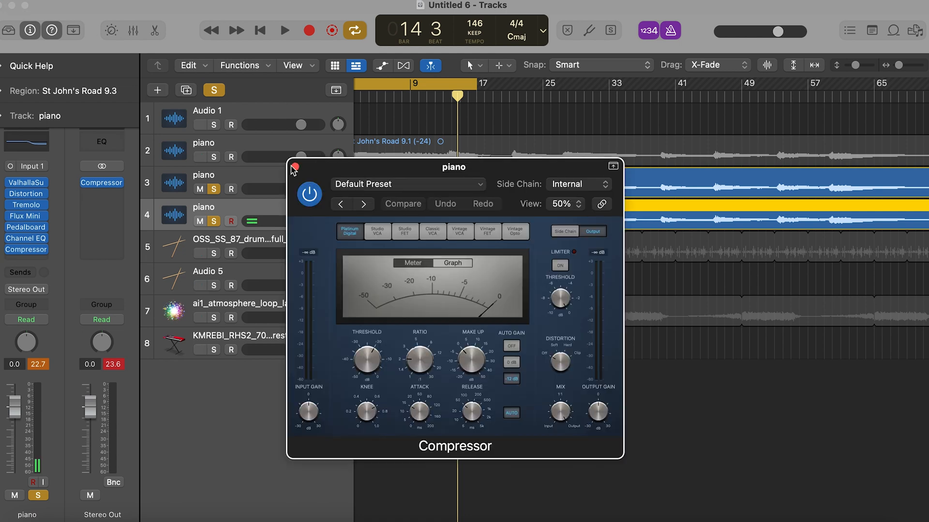
click(295, 167)
key(Return)
key(space)
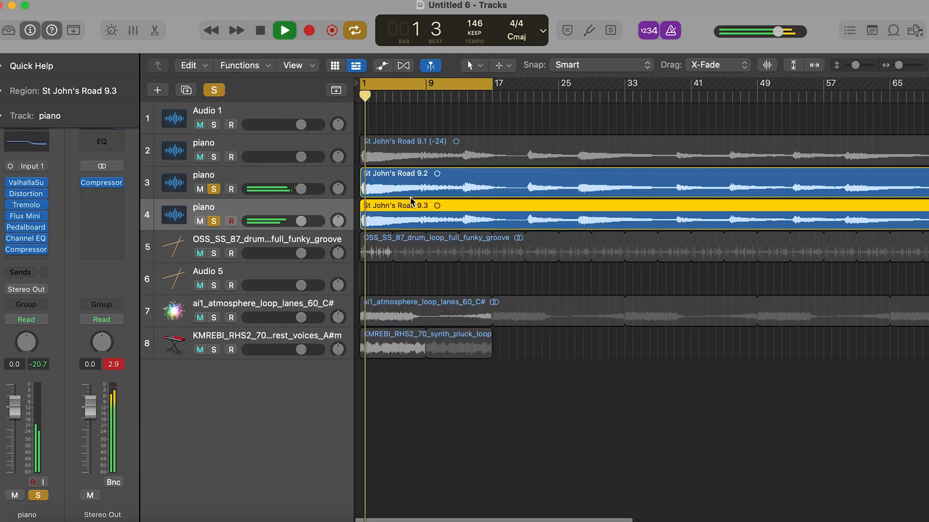
- Insert the BreadSlicer plug-in on the third piano track, switch slicing on, and try the 1/16 rate
click(47, 262)
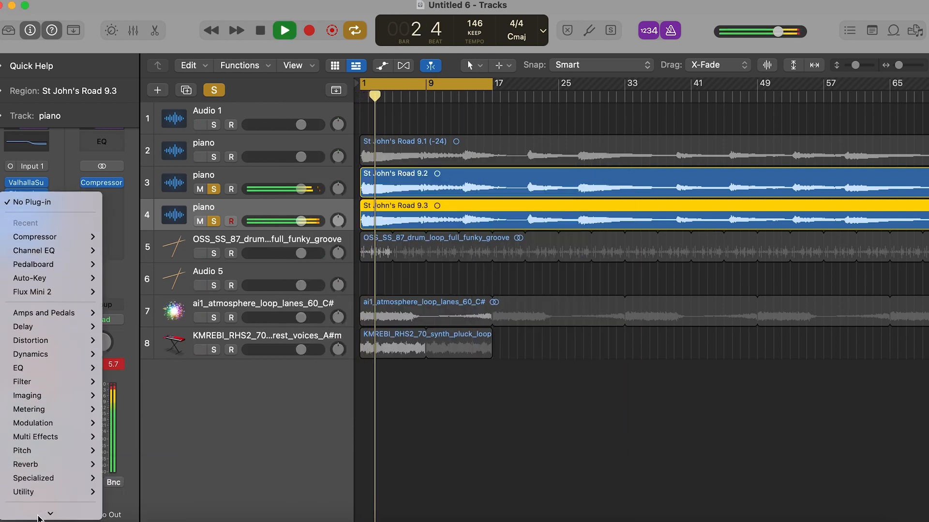
mouse_move(82, 510)
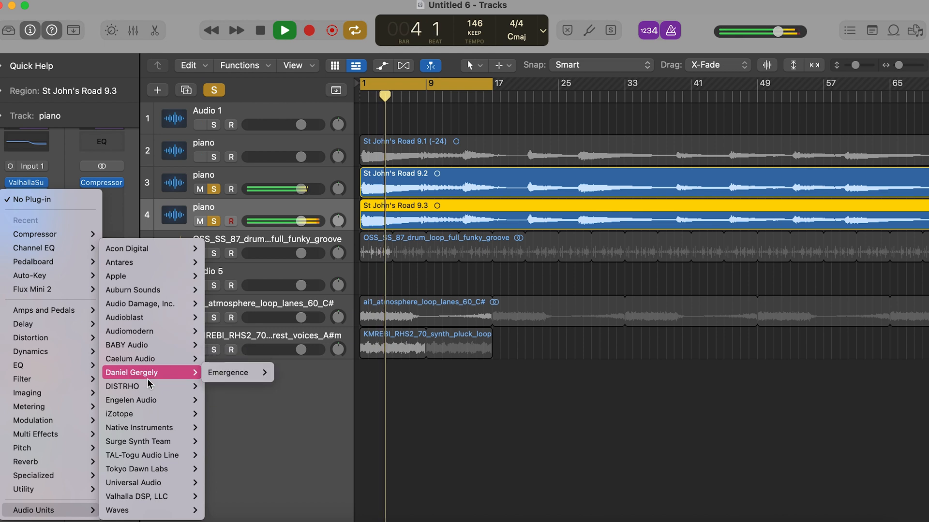
mouse_move(149, 386)
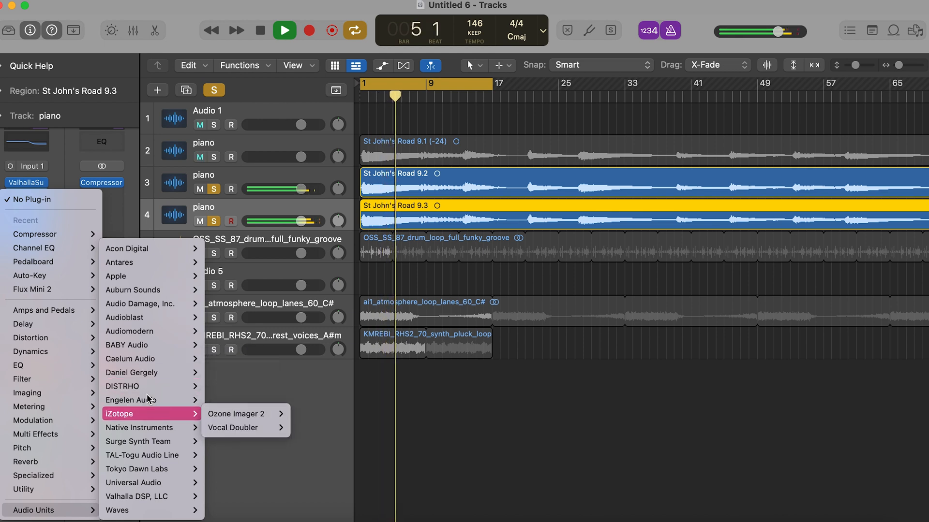
mouse_move(152, 277)
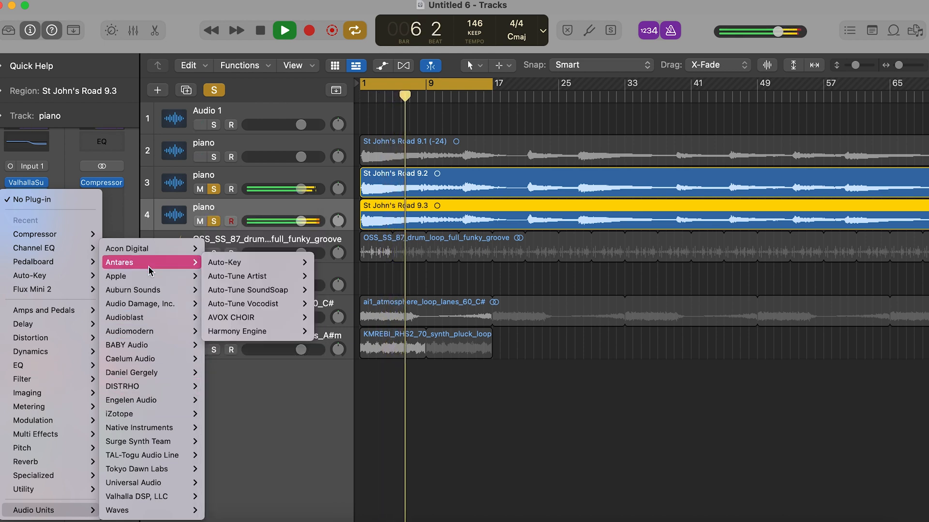
mouse_move(151, 318)
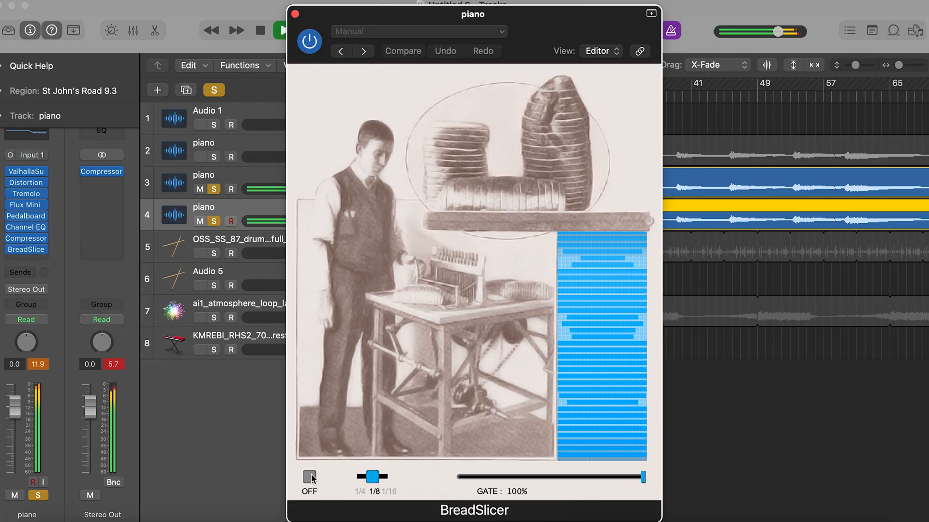
click(310, 478)
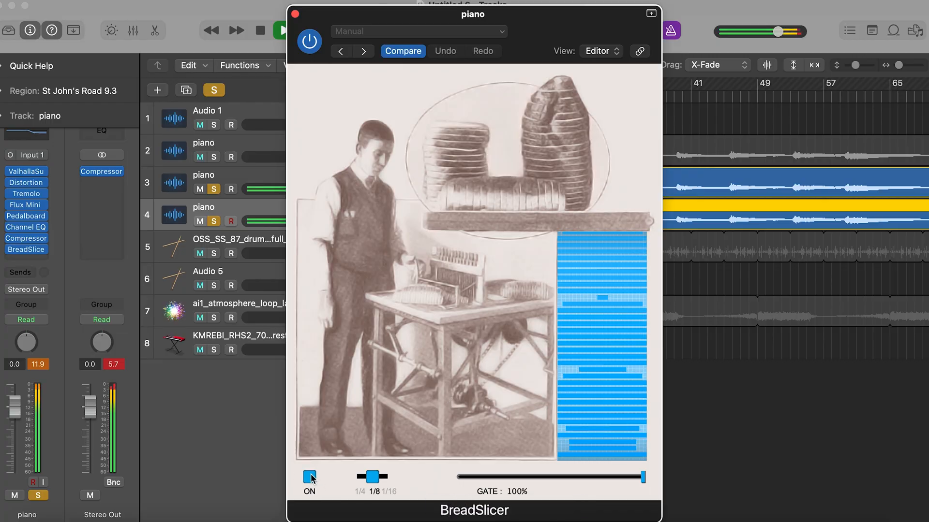
click(390, 479)
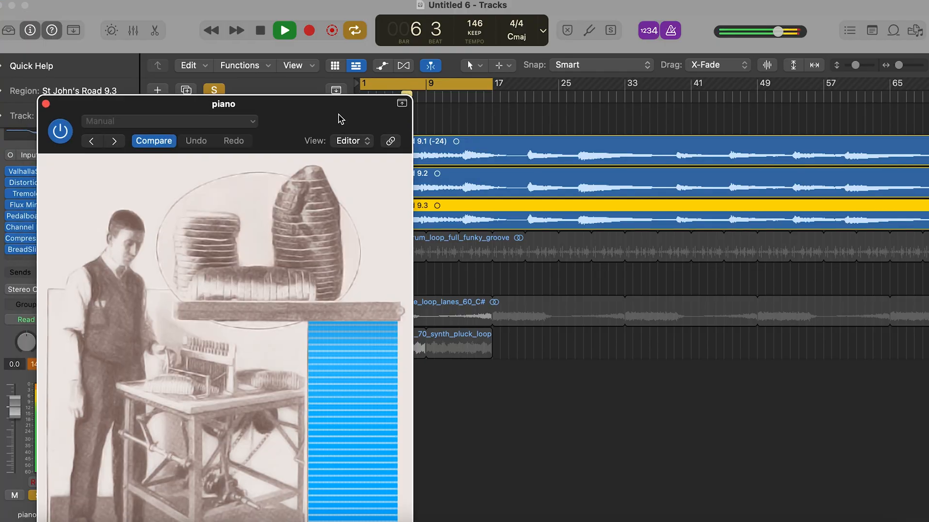
- Close BreadSlicer, select the first piano track, and unsolo the second and third piano tracks
drag(340, 119, 301, 50)
drag(147, 42, 203, 42)
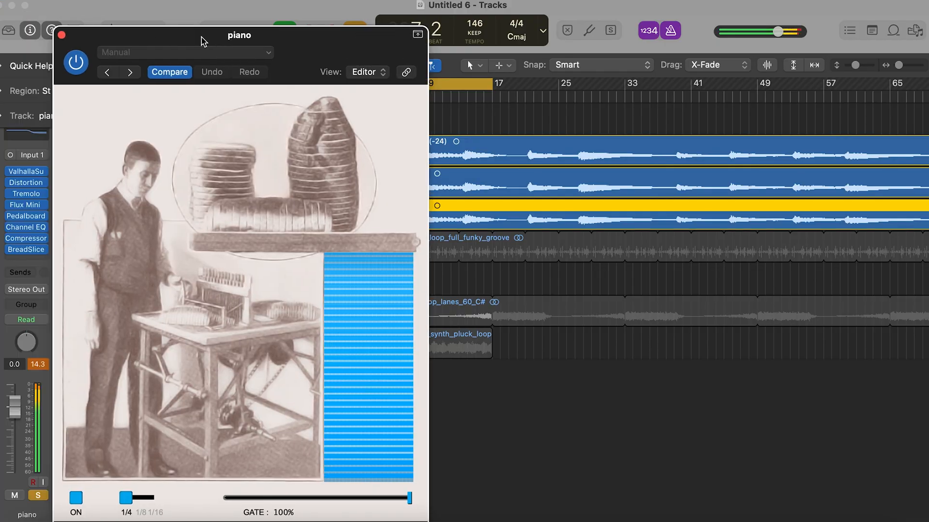
click(63, 35)
click(239, 154)
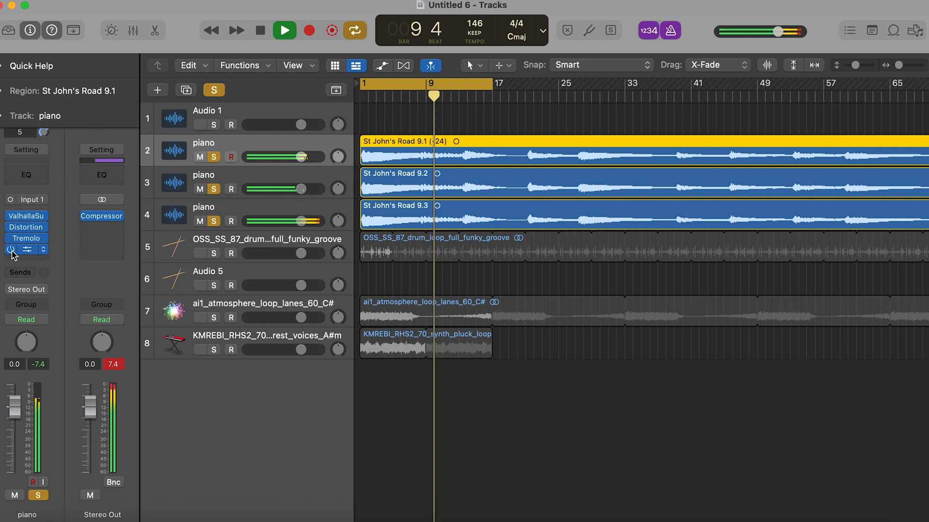
click(30, 260)
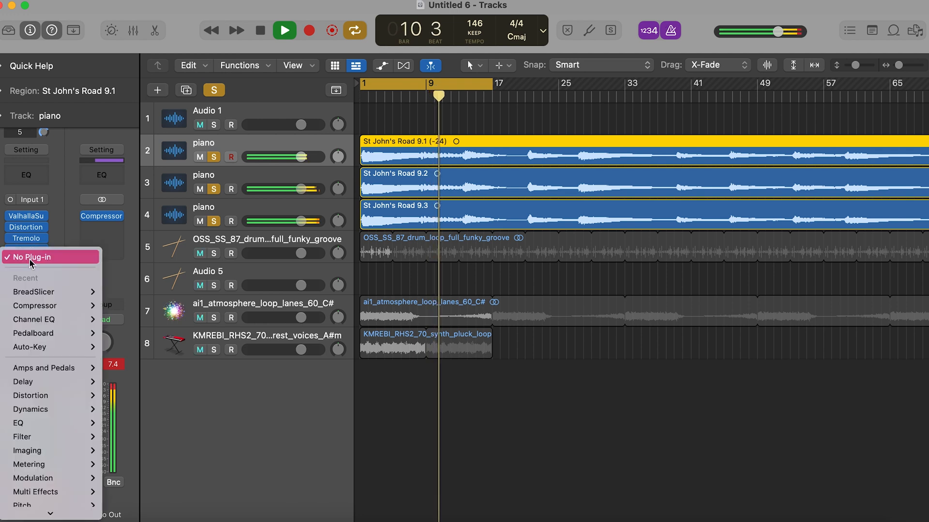
click(224, 210)
click(213, 189)
click(214, 221)
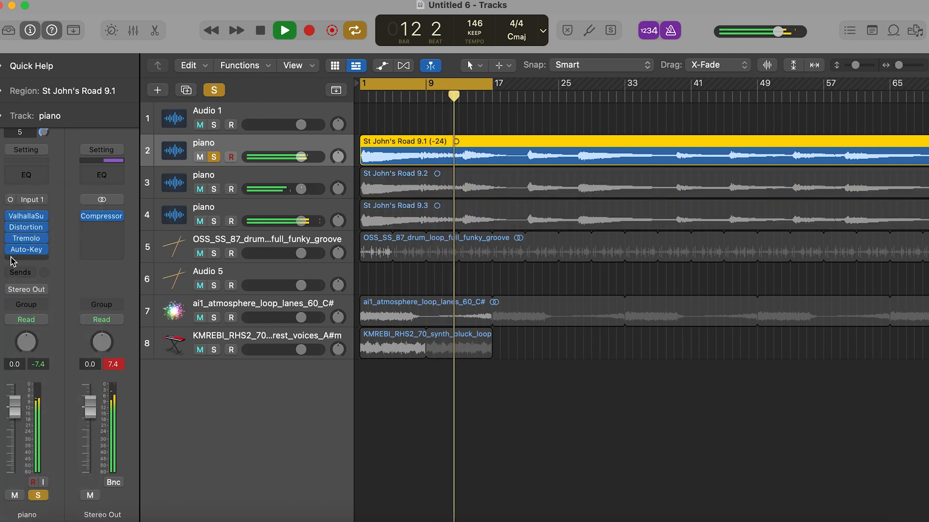
- Try transposing the first piano track's region St John's Road 9.1 to -12 and play from the beginning
click(33, 103)
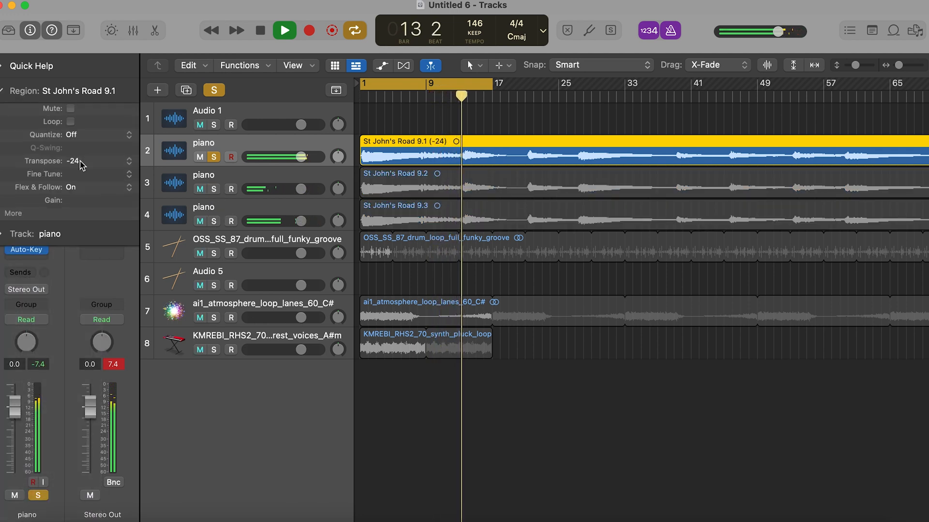
click(127, 162)
click(97, 150)
key(Return)
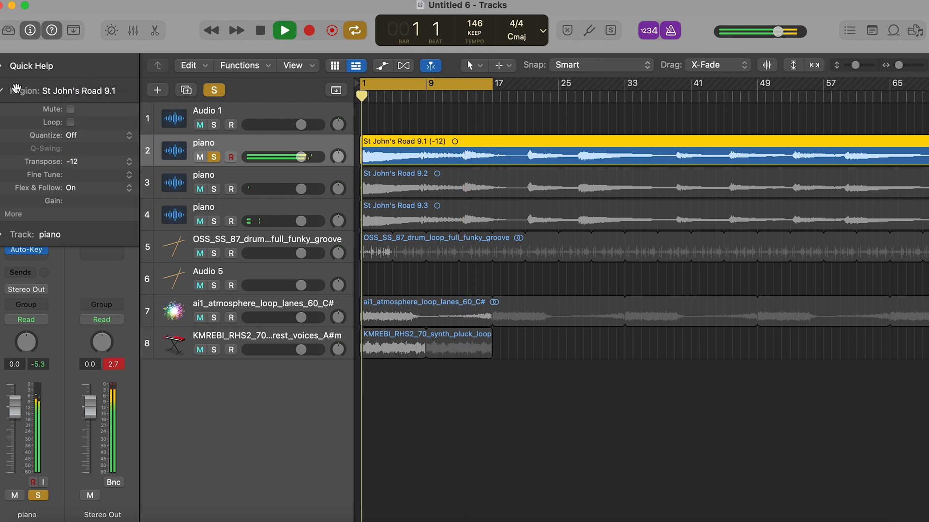
- Set the transposition of St John's Road 9.1 back to -24, collapse the region settings, and replay from the beginning
click(124, 163)
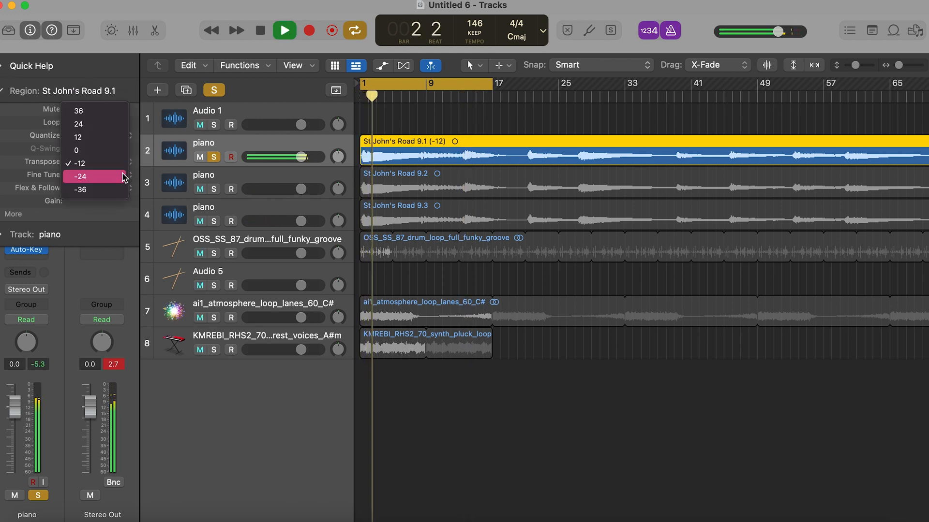
click(116, 176)
scroll(3, 97, down, 2)
click(1, 93)
key(Return)
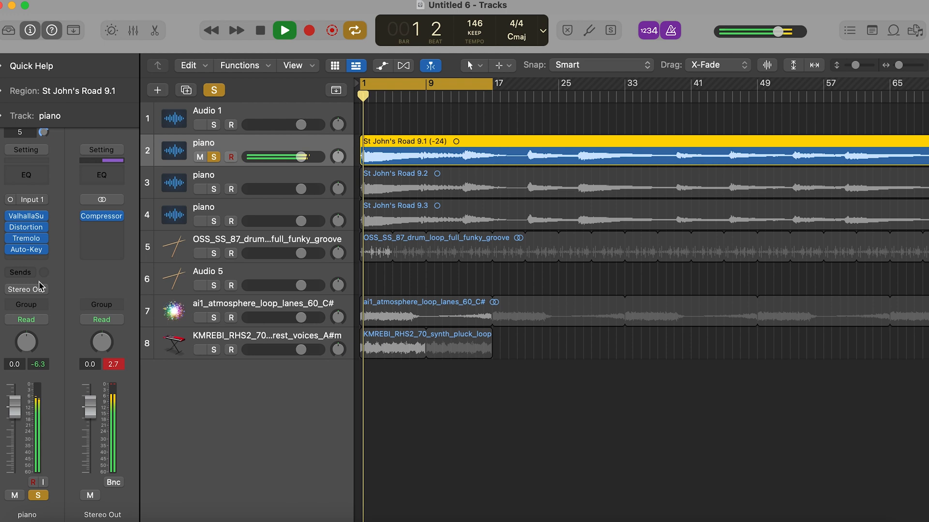
- Insert another Antares Auto-Key plug-in at the end of the first piano track's effects chain, close it, and bypass it
click(40, 260)
click(59, 516)
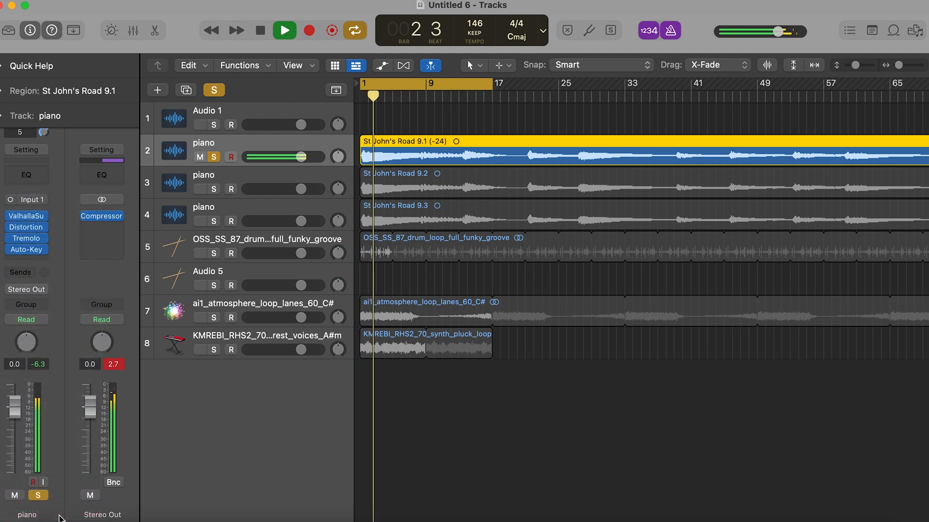
click(40, 260)
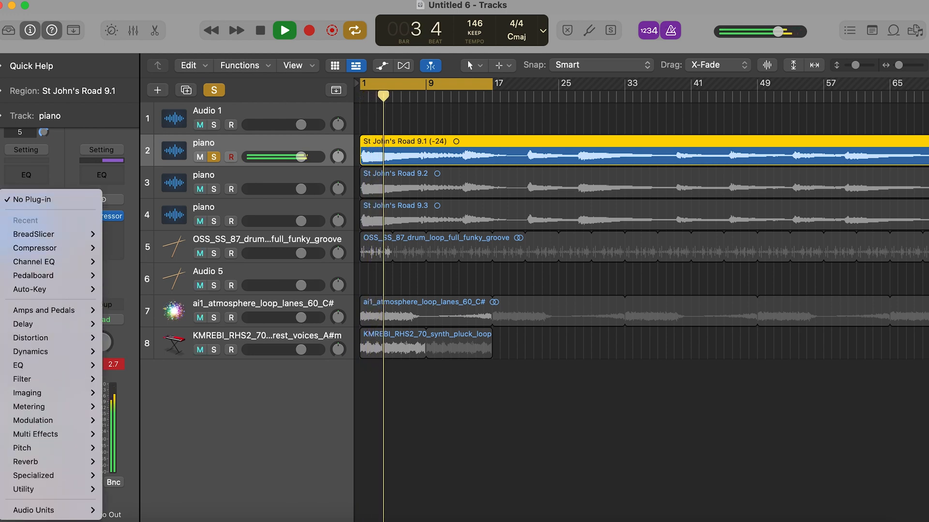
mouse_move(63, 512)
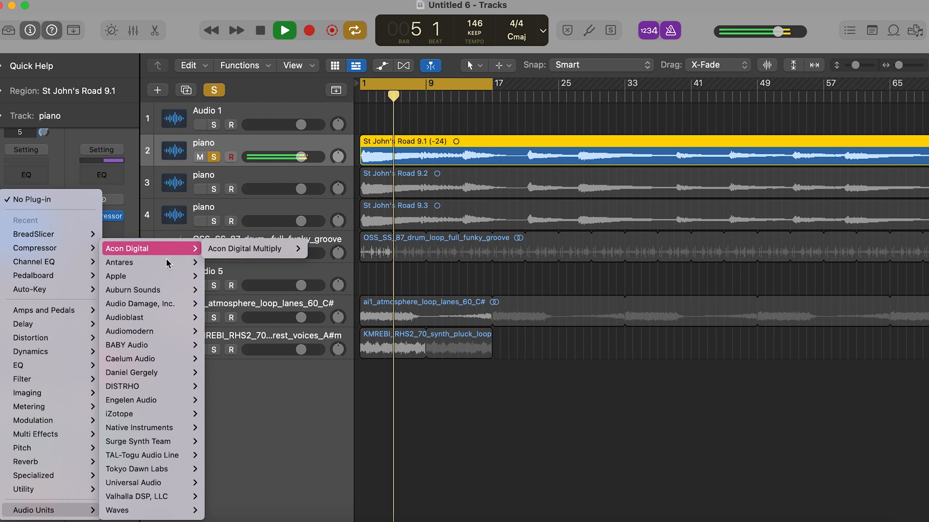
mouse_move(145, 262)
click(321, 263)
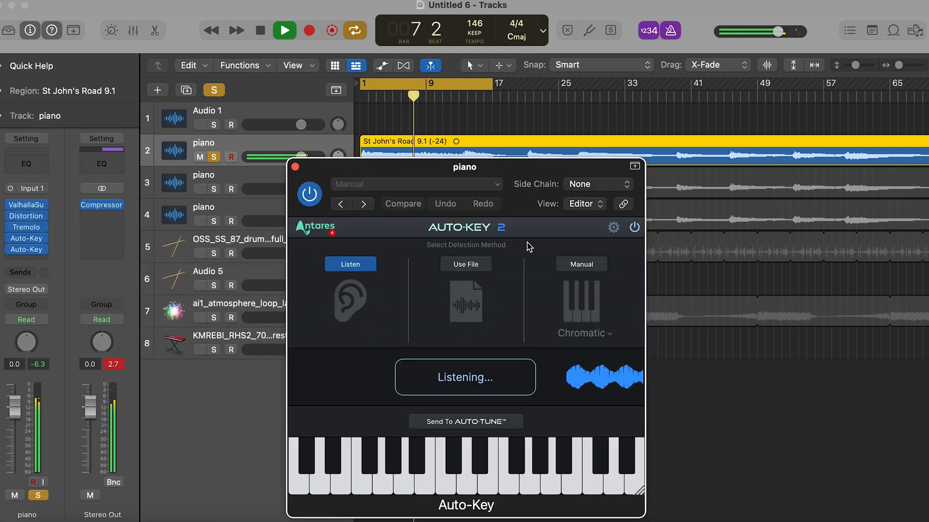
click(294, 165)
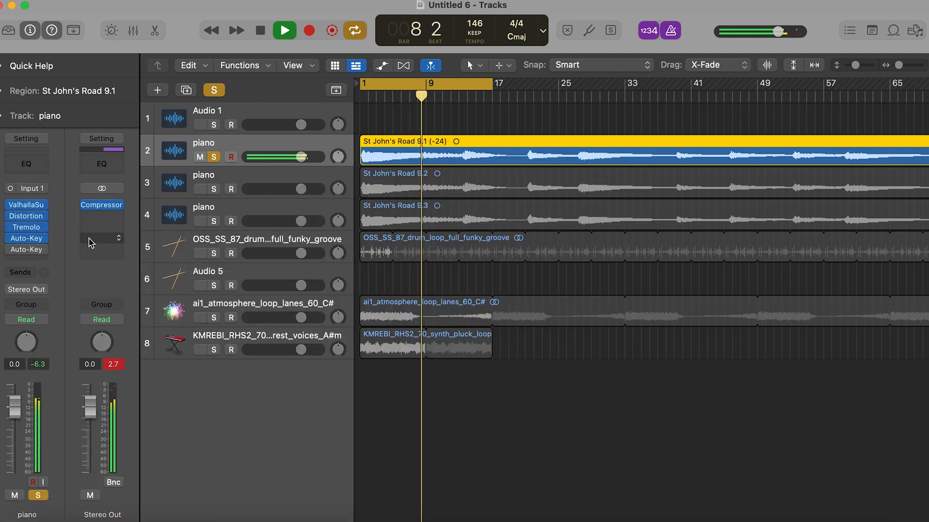
- Insert Auto-Tune Artist after Auto-Key on the first piano track and set its input type to Bass Inst
click(36, 260)
mouse_move(77, 513)
mouse_move(119, 263)
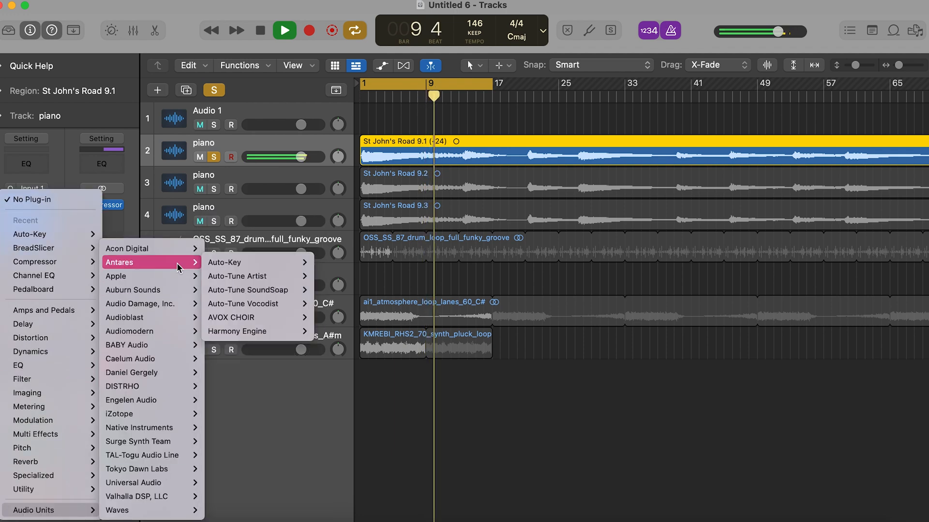
mouse_move(290, 276)
click(321, 280)
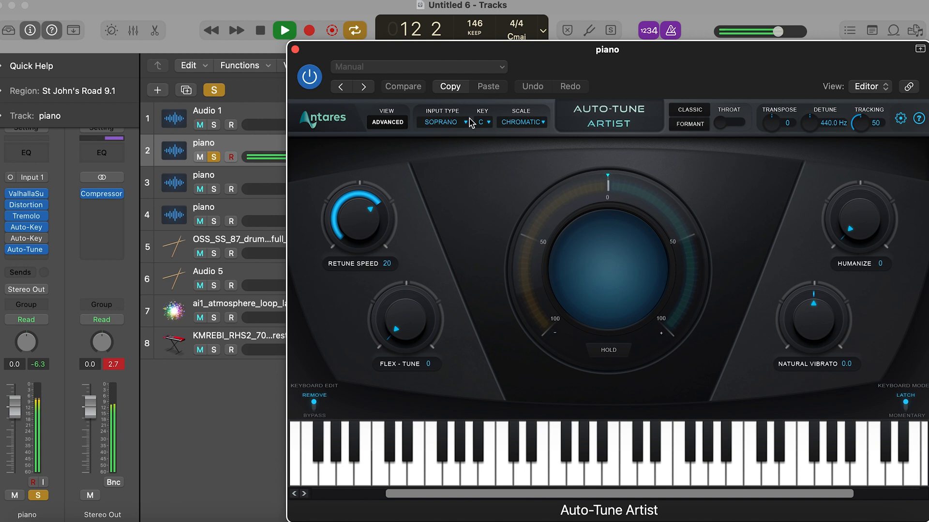
click(453, 124)
click(449, 189)
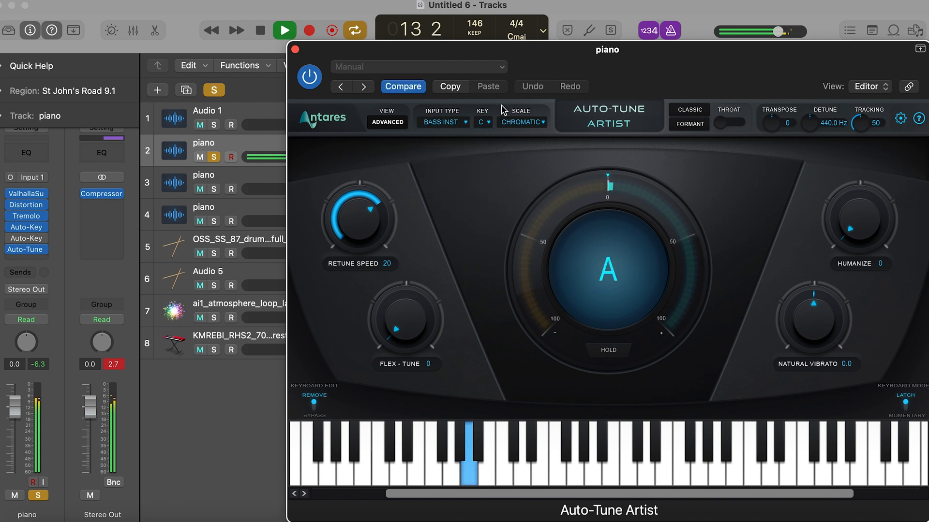
- Set Auto-Tune Artist to the key of A# (Bb) minor with retune speed 0, and close it
click(483, 124)
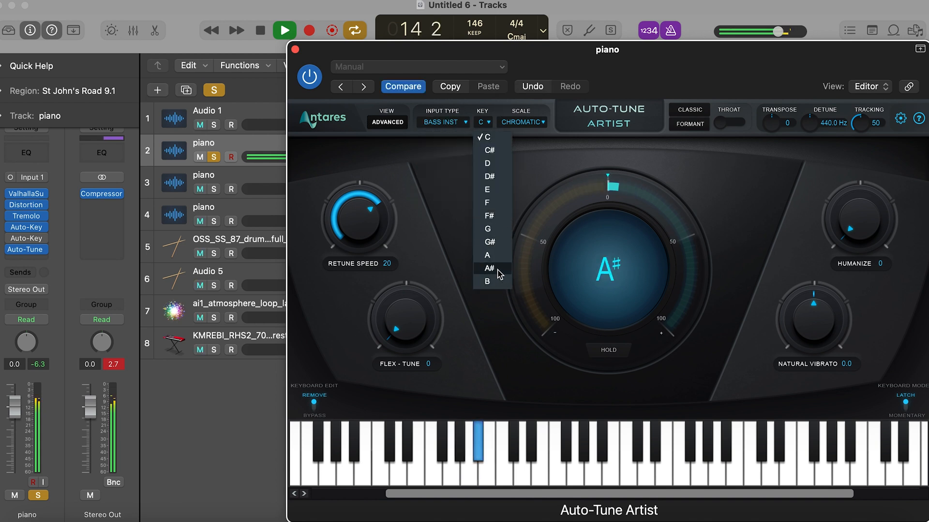
click(489, 268)
click(515, 126)
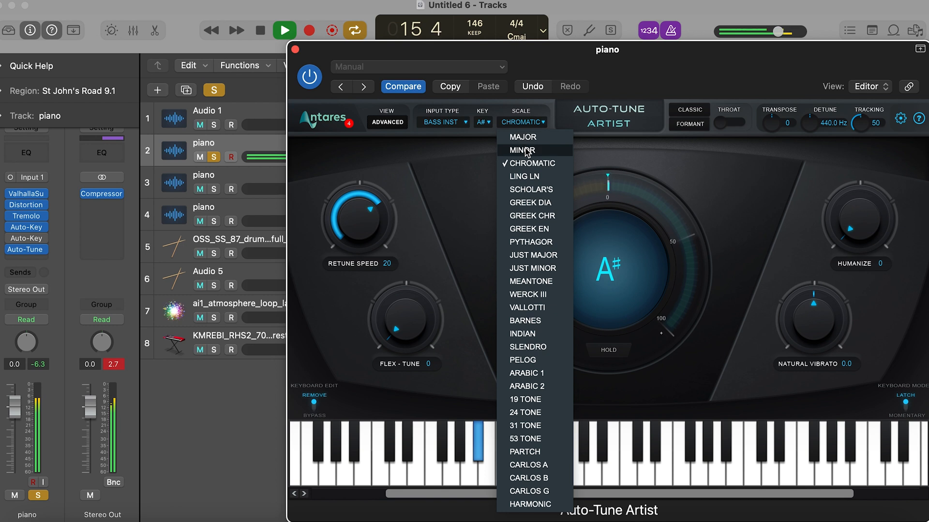
click(526, 151)
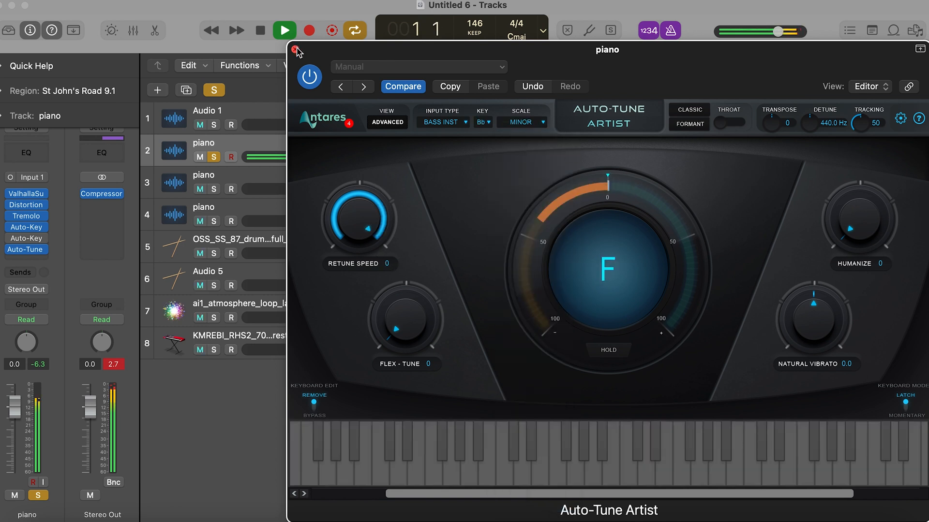
click(295, 50)
- Unsolo the first piano track to hear all tracks together
key(super+Left)
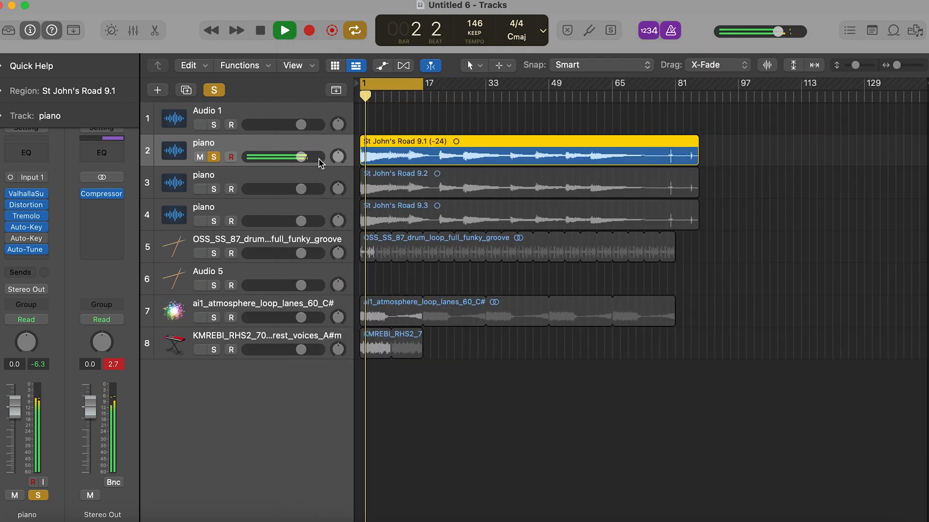
key(super+Right)
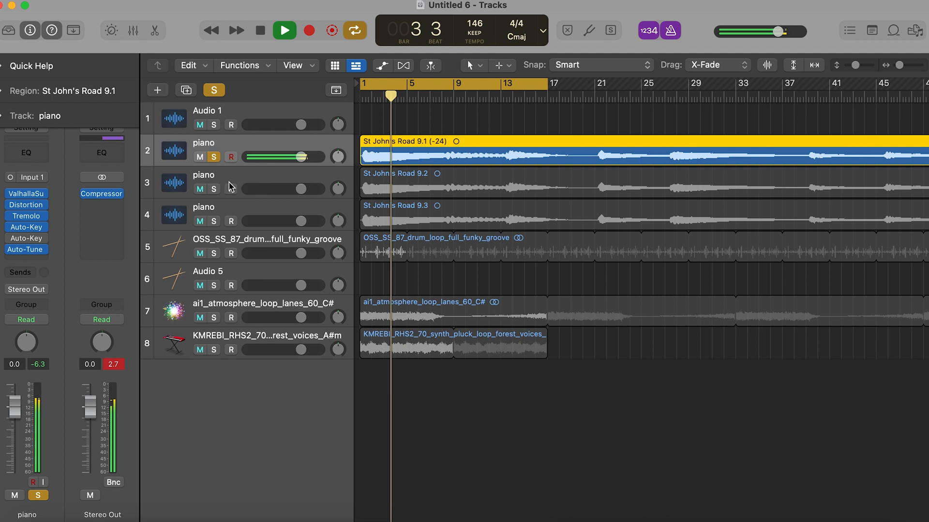
click(214, 157)
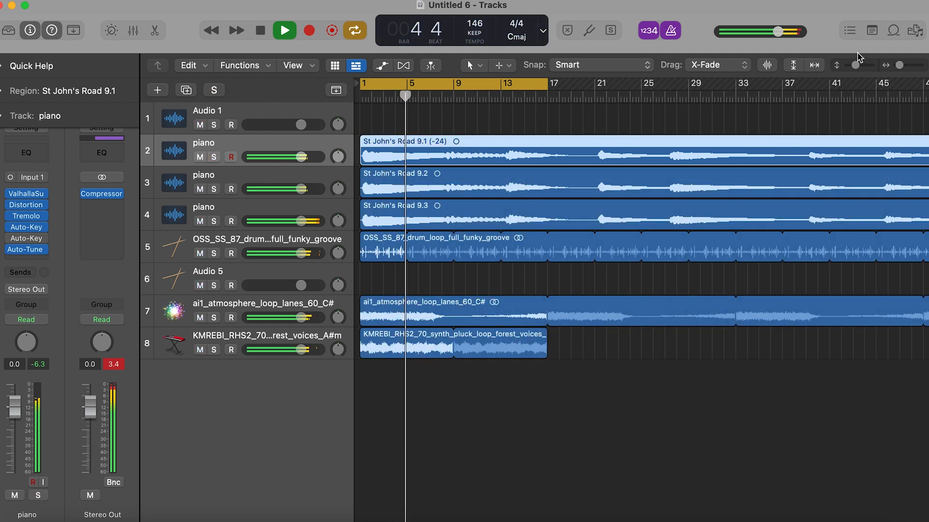
scroll(603, 235, up, 1)
scroll(411, 275, down, 1)
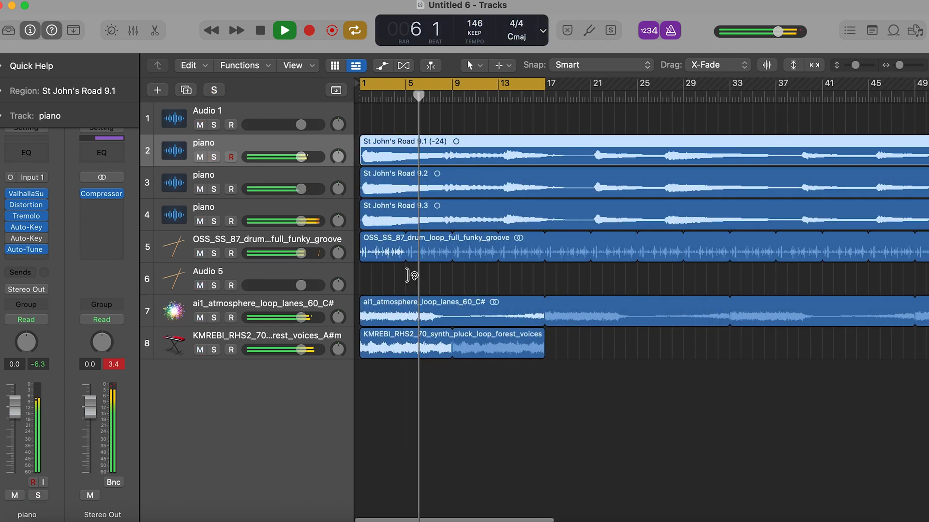
- Solo the third piano track together with the drum loop track
click(213, 221)
click(214, 221)
click(216, 208)
click(214, 221)
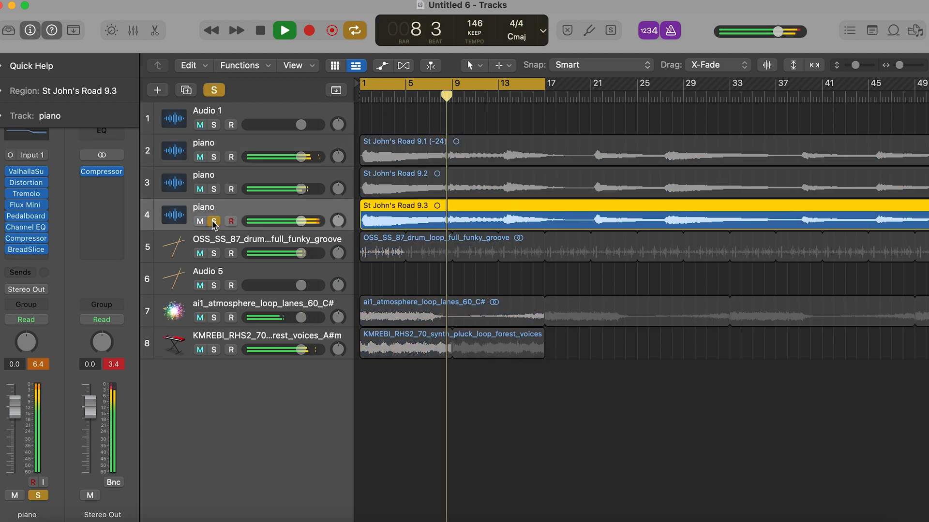
click(214, 253)
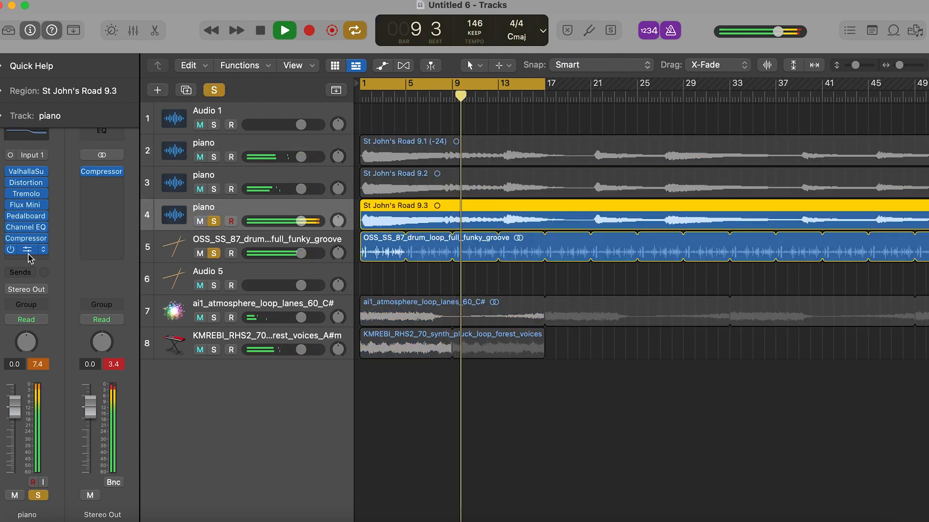
- Set the third piano track's BreadSlicer to a 1/16 rate and 78% gate, and close it
click(25, 249)
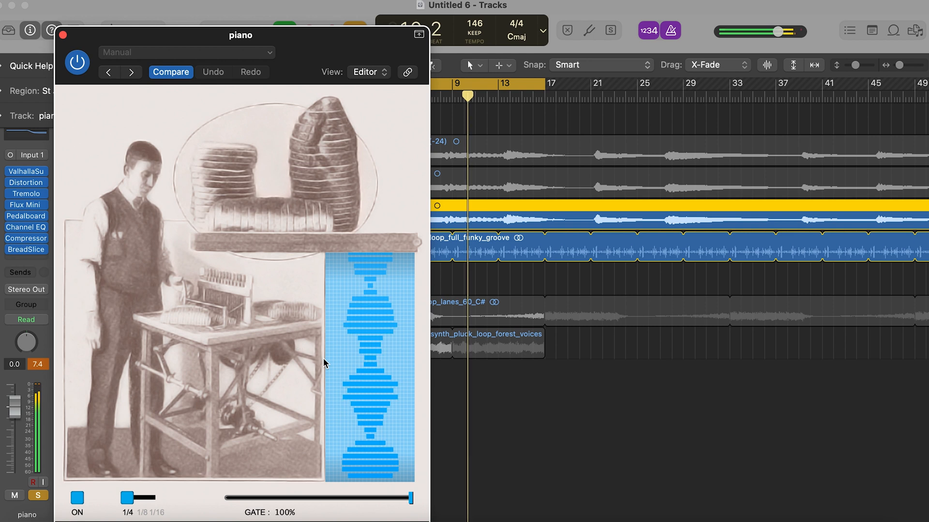
click(153, 501)
drag(410, 499, 371, 504)
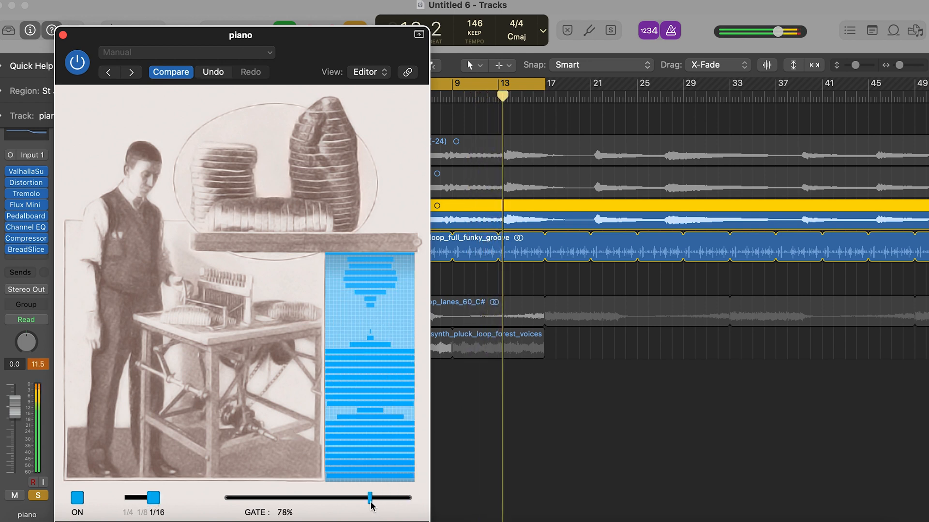
click(63, 35)
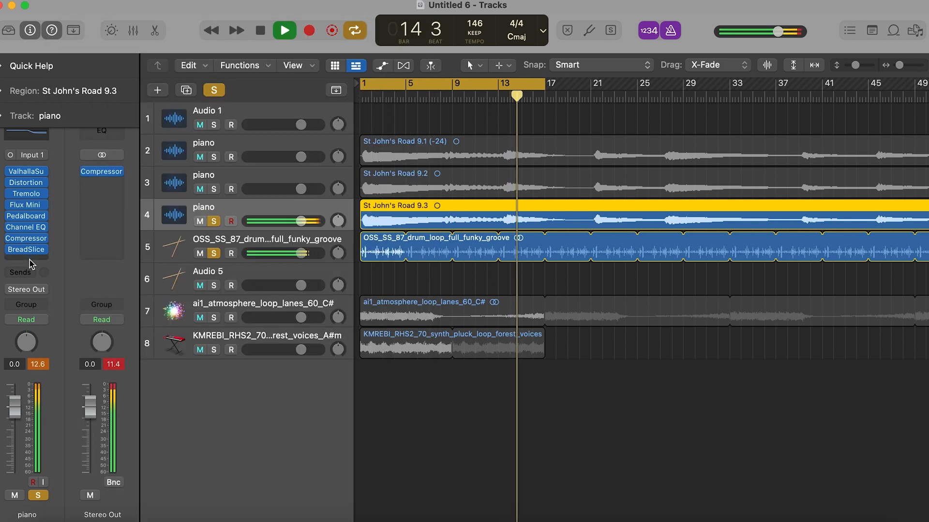
- Insert a stereo Flanger after BreadSlicer on the third piano track
click(30, 260)
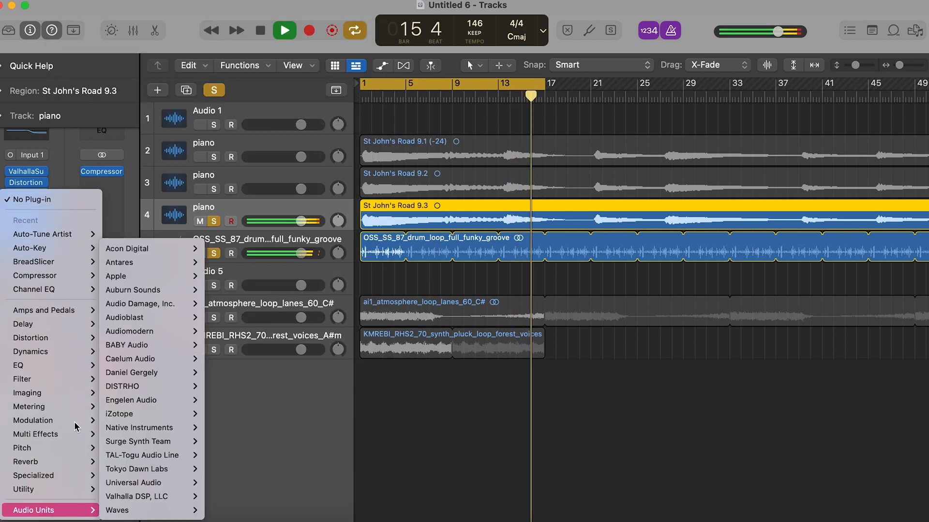
mouse_move(48, 421)
mouse_move(213, 140)
mouse_move(228, 112)
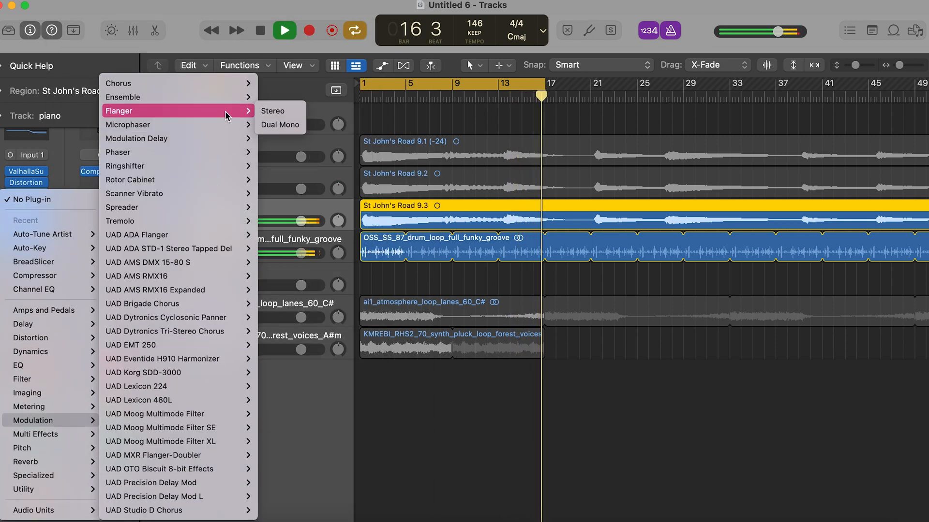
click(278, 111)
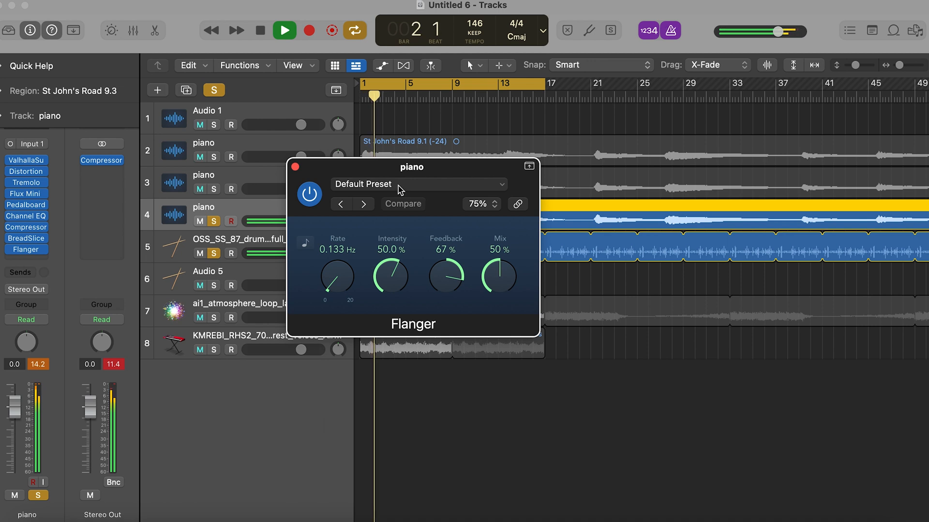
- Audition Flanger presets on the third piano track, including Orange Flanger, Slow Harmonic Flanger and High Spheres
click(400, 189)
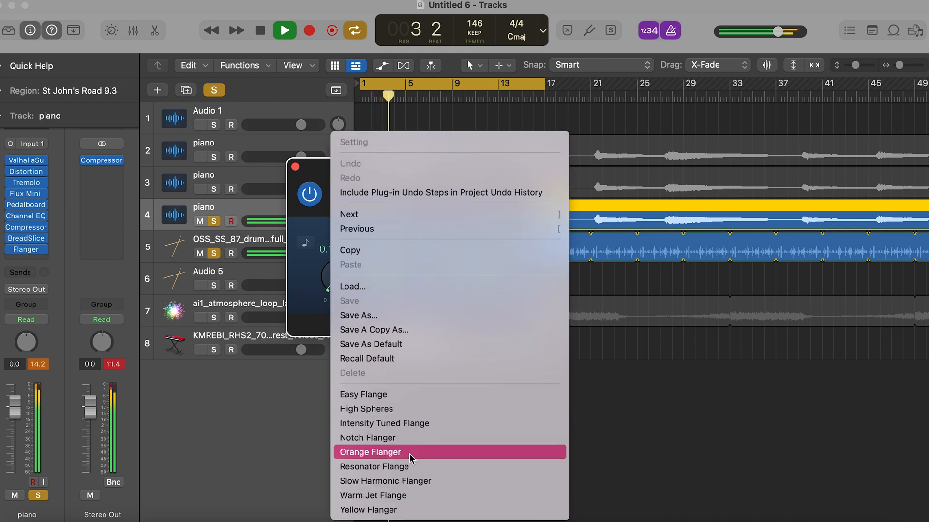
click(411, 454)
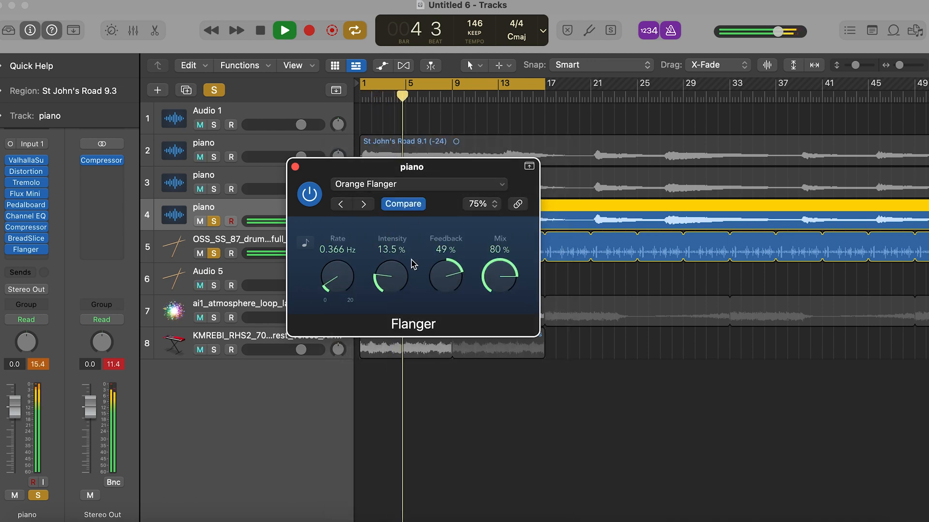
click(409, 184)
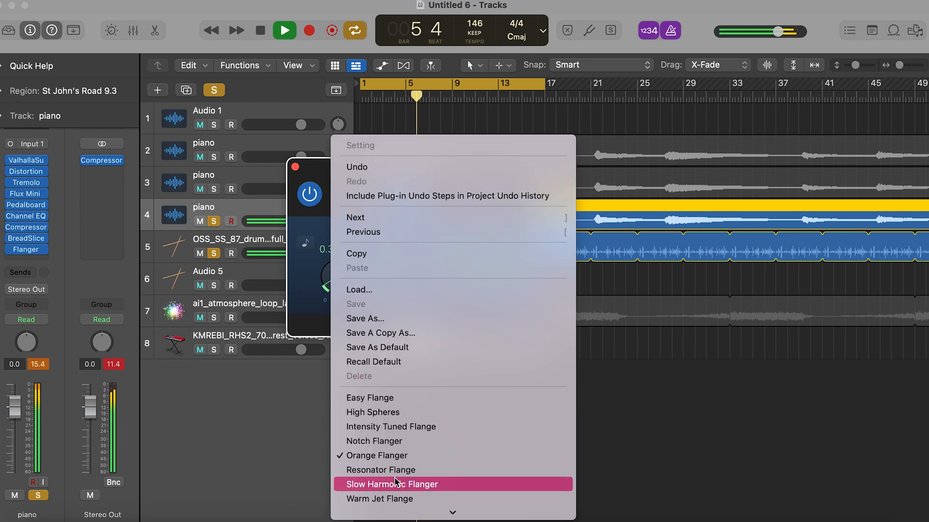
click(396, 484)
click(386, 184)
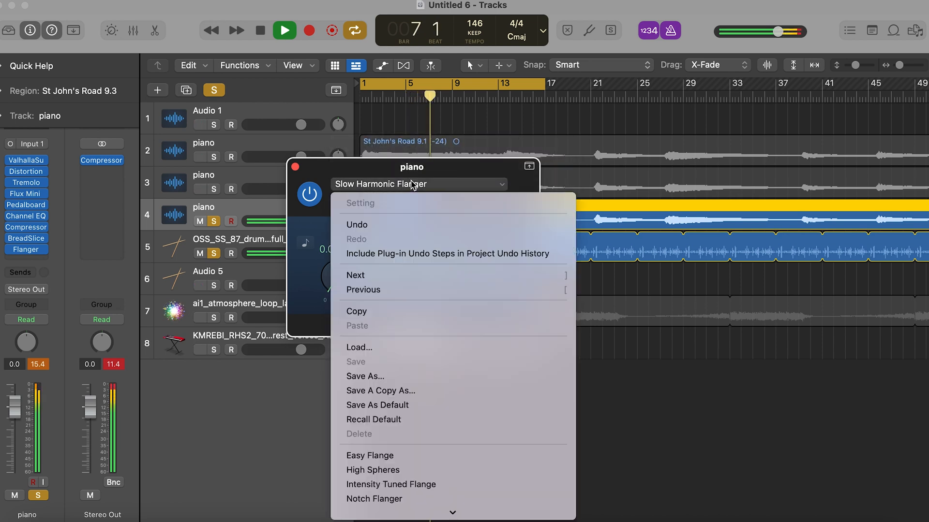
click(398, 509)
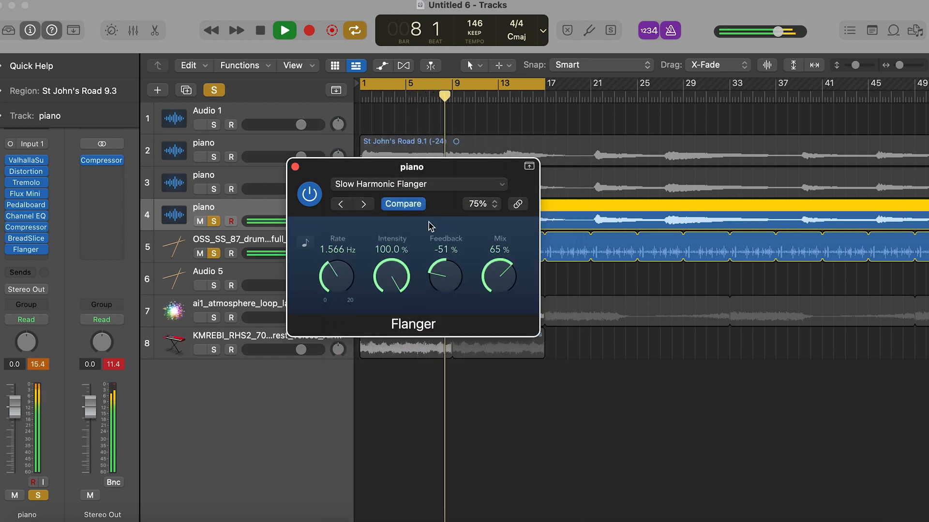
click(409, 181)
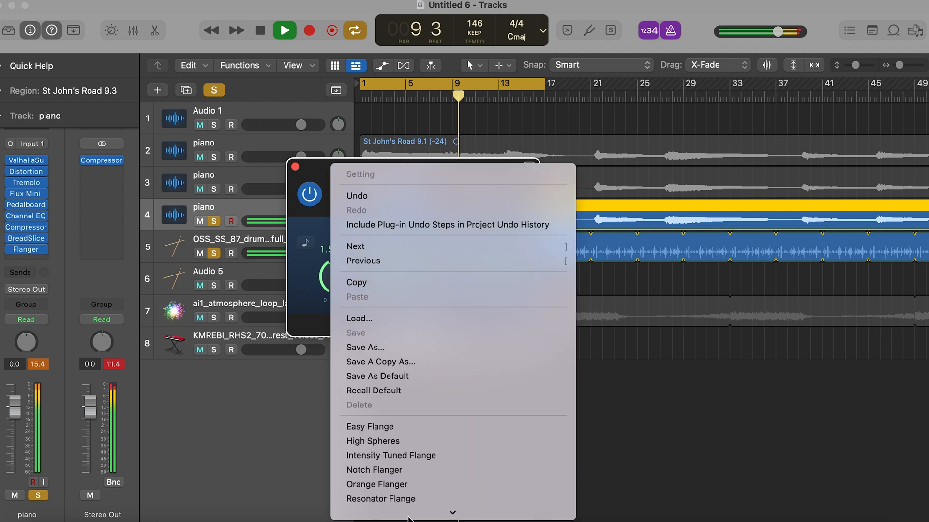
click(382, 415)
- Load the Resonator Flange preset in the third piano track's Flanger and close the plug-in
click(405, 184)
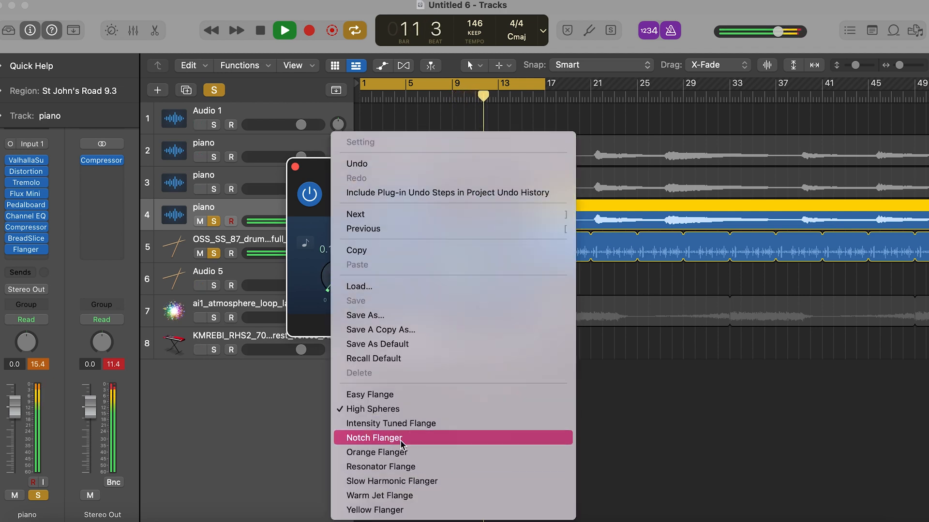
click(402, 466)
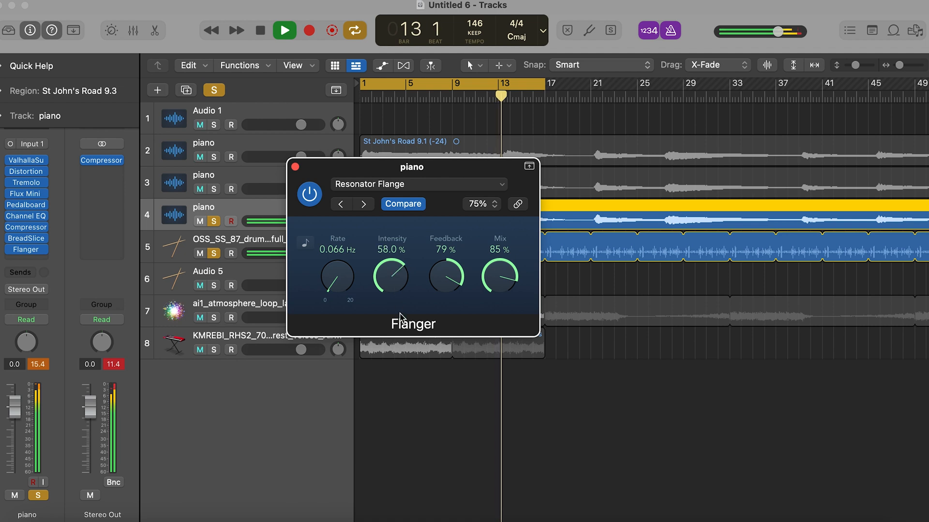
click(295, 167)
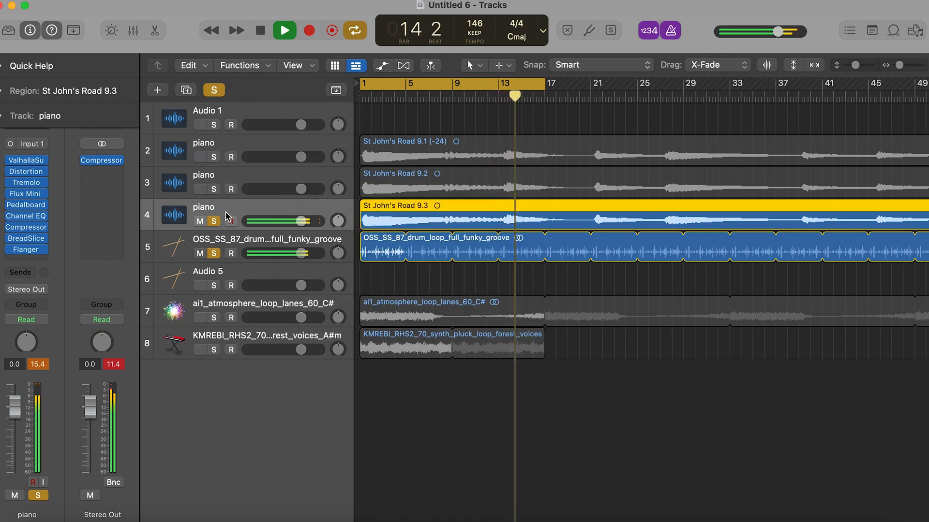
- Insert the Waves Brauer Motion (s) plug-in in stereo after the Flanger on the third piano track
click(26, 260)
mouse_move(34, 511)
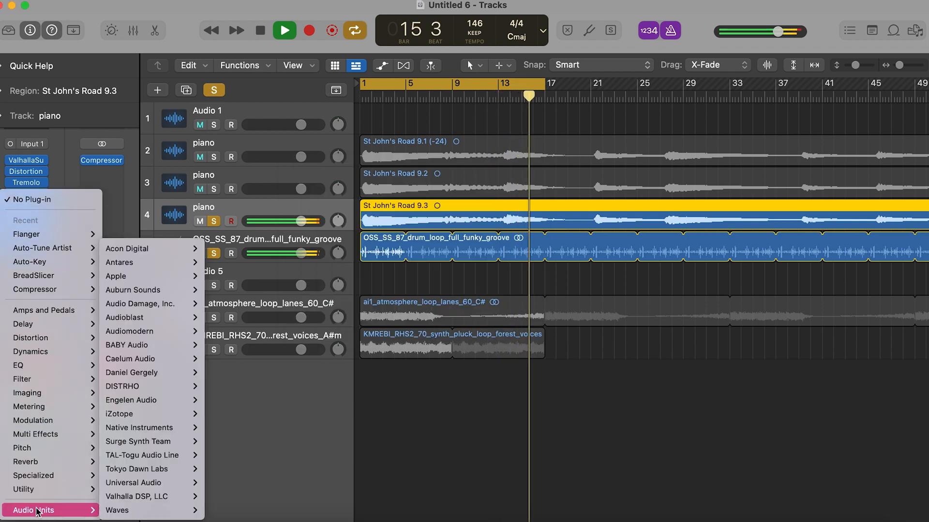
mouse_move(146, 510)
scroll(315, 491, down, 5)
mouse_move(275, 270)
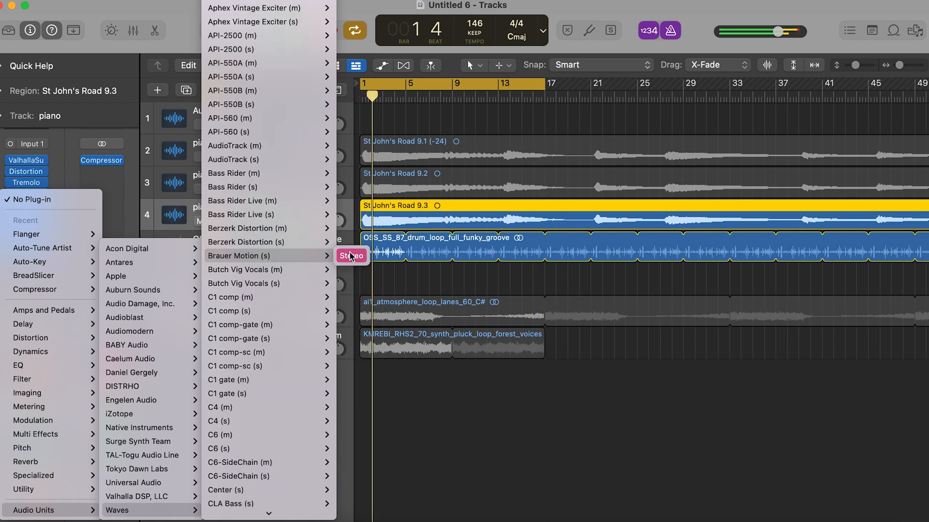
click(351, 256)
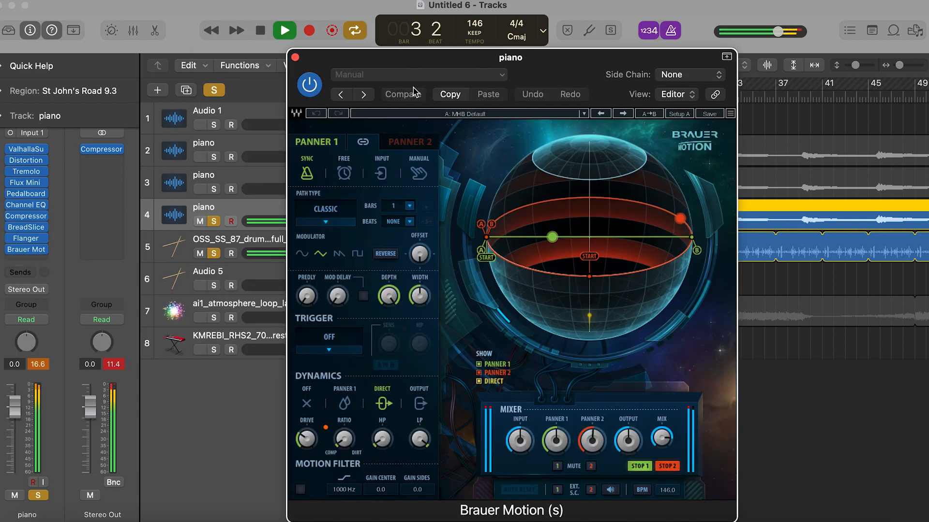
- Audition Brauer Motion presets on the third piano track, including Swell 1, Filter Flanks and Psychedelic Chorus
click(408, 75)
mouse_move(473, 344)
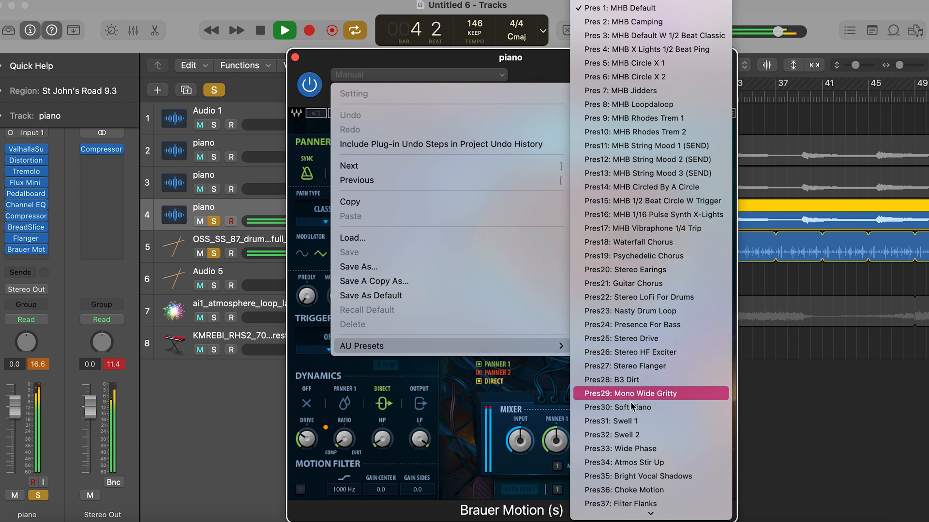
click(628, 419)
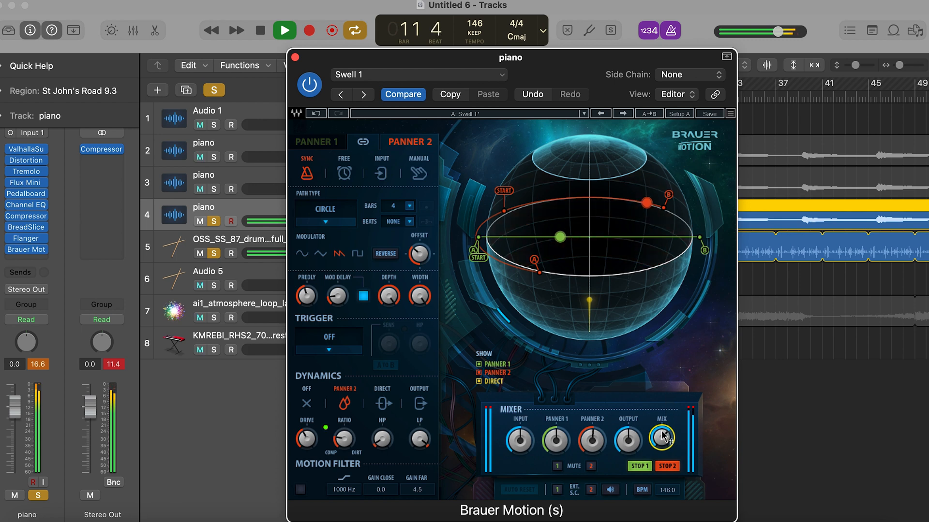
click(352, 75)
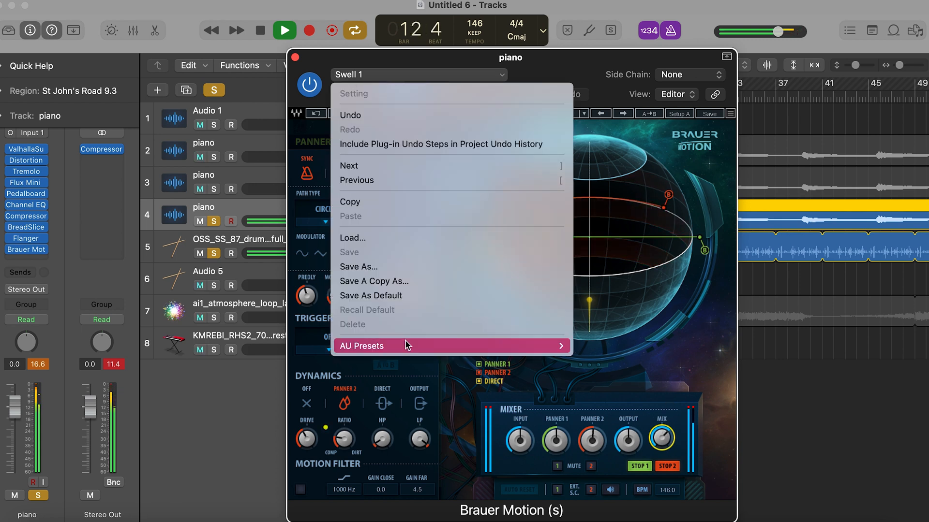
mouse_move(406, 345)
scroll(690, 370, down, 5)
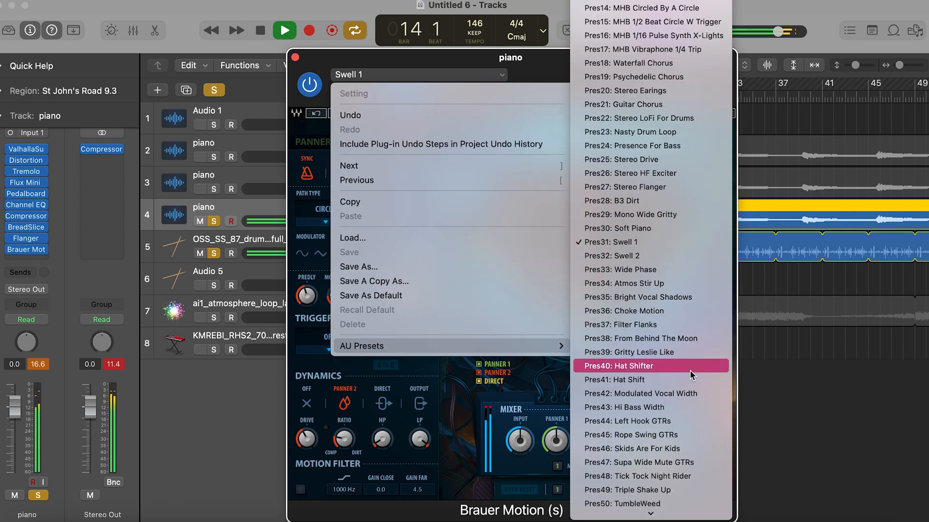
click(629, 324)
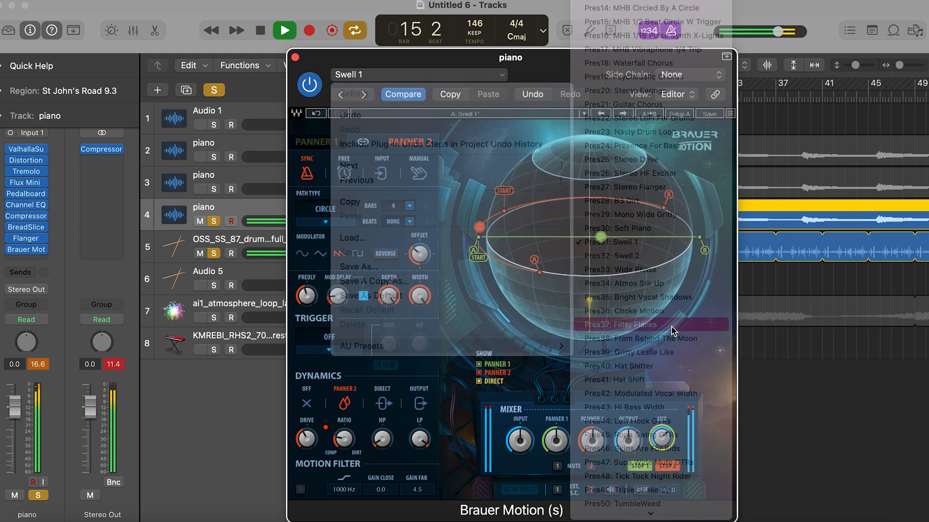
click(414, 76)
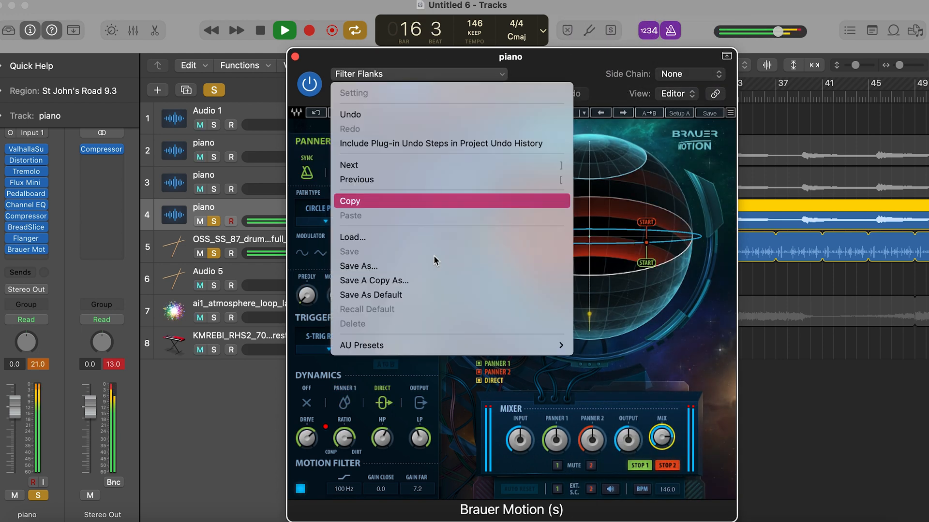
mouse_move(459, 345)
click(647, 256)
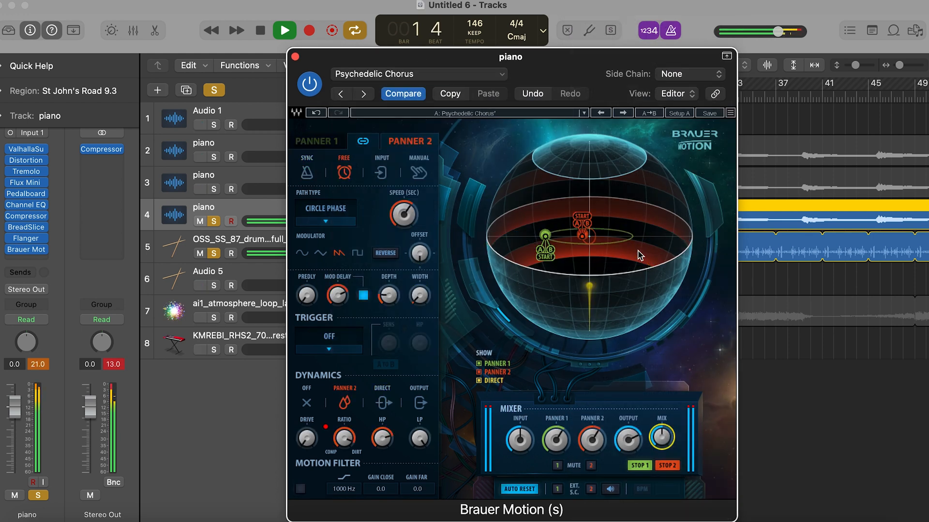
- Load the Waterfall Chorus preset in the third piano track's Brauer Motion and close the plug-in
click(376, 76)
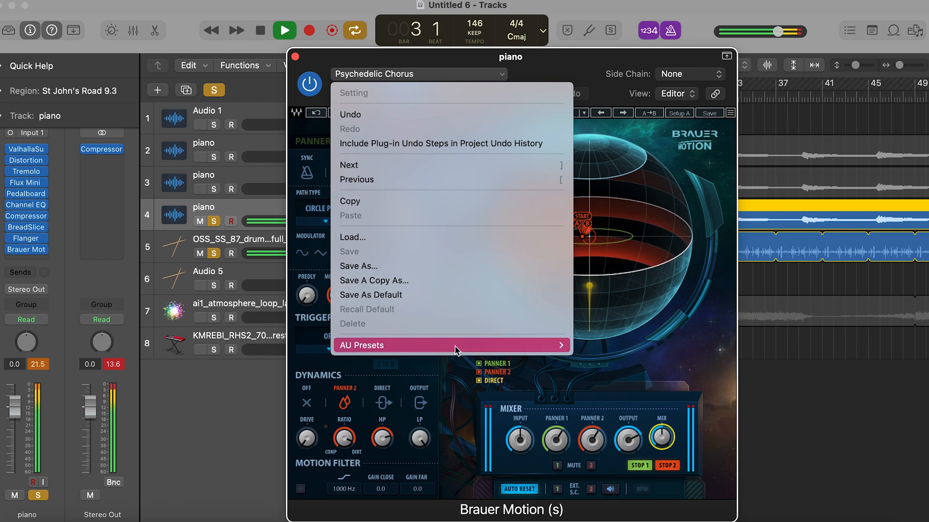
mouse_move(456, 345)
click(627, 242)
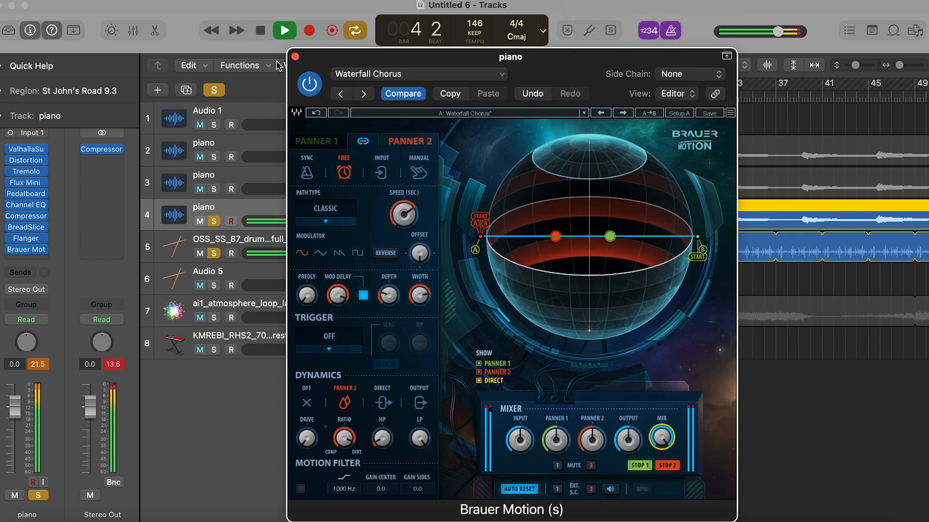
click(295, 56)
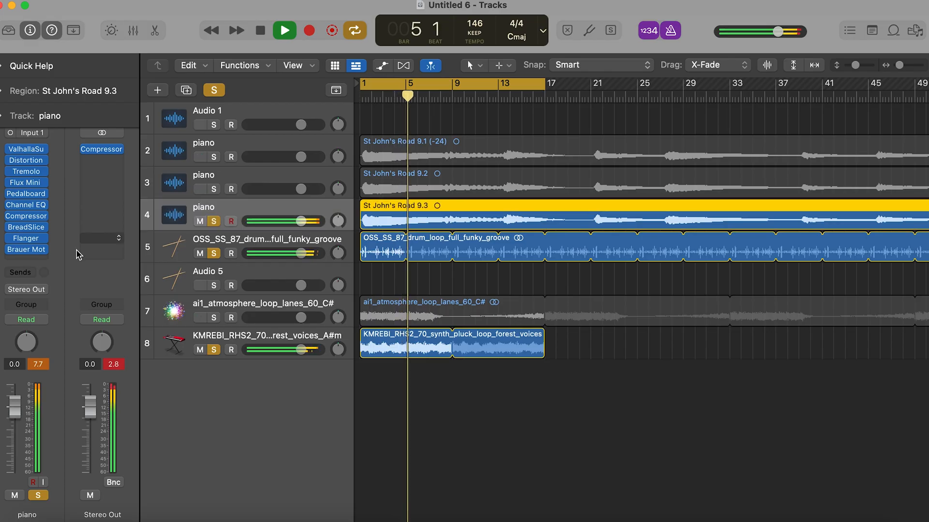
- Insert the Audiomodern Filterstep plug-in in stereo after Brauer Motion on the third piano track
click(36, 261)
mouse_move(82, 510)
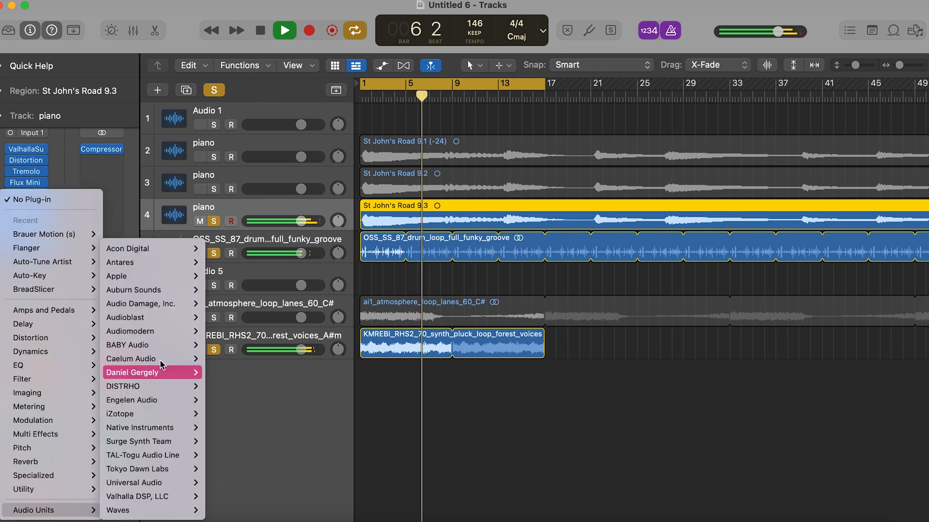
mouse_move(154, 331)
mouse_move(239, 345)
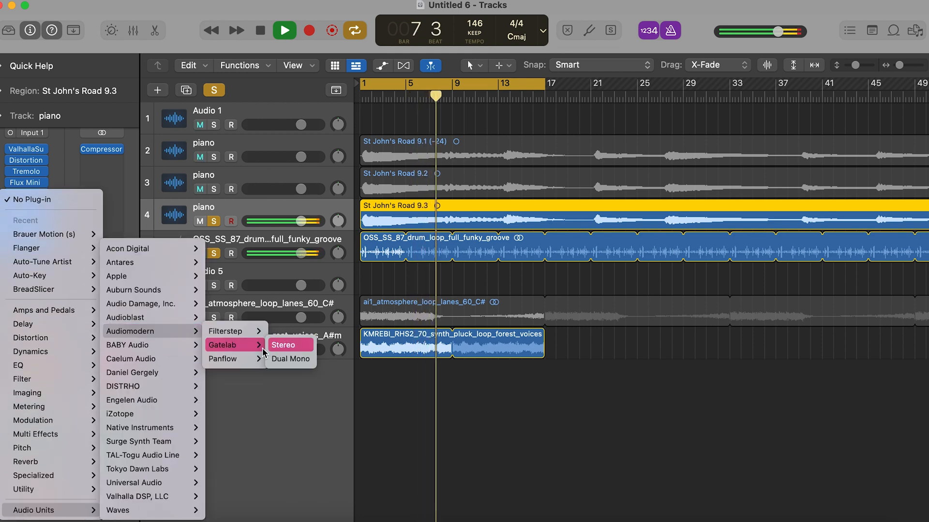
click(284, 345)
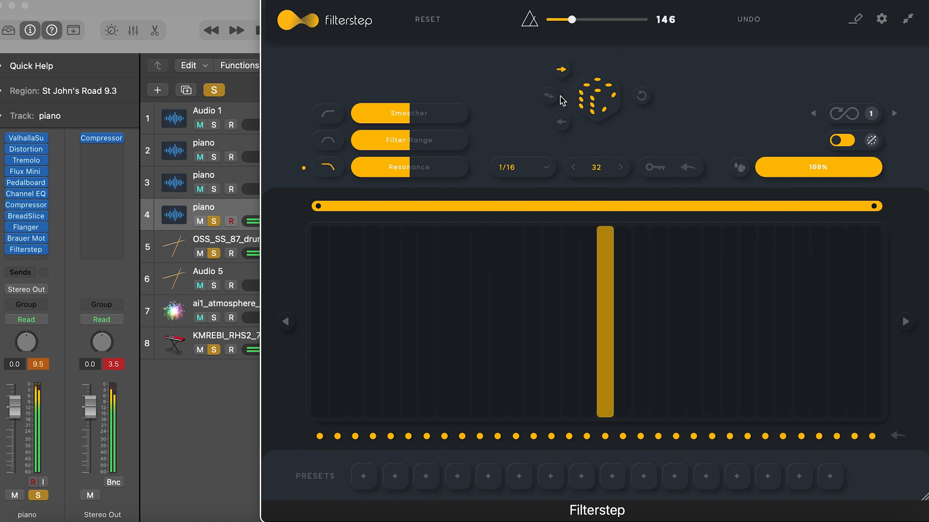
- Randomize Filterstep's step pattern, raise the Smoother amount slightly and set the wet mix to 50%
click(597, 106)
drag(425, 118, 438, 121)
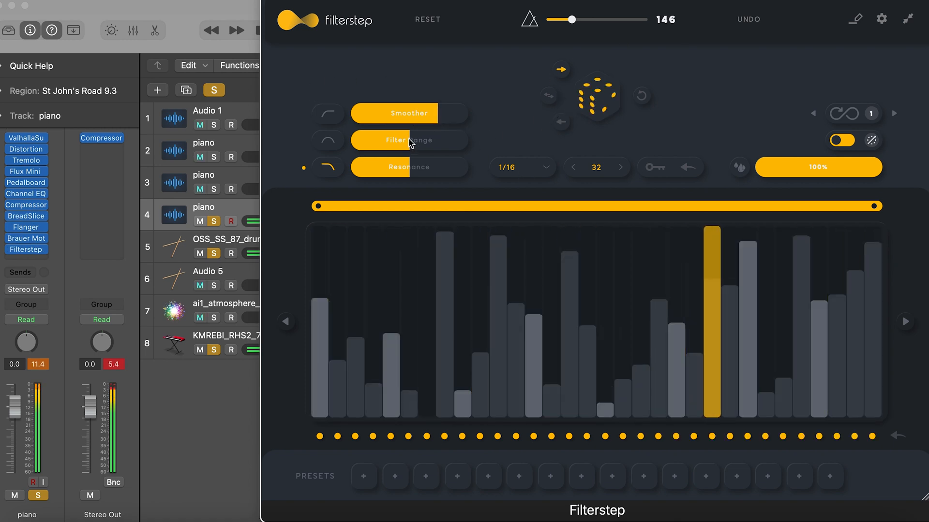
drag(432, 116, 419, 115)
drag(877, 163, 818, 163)
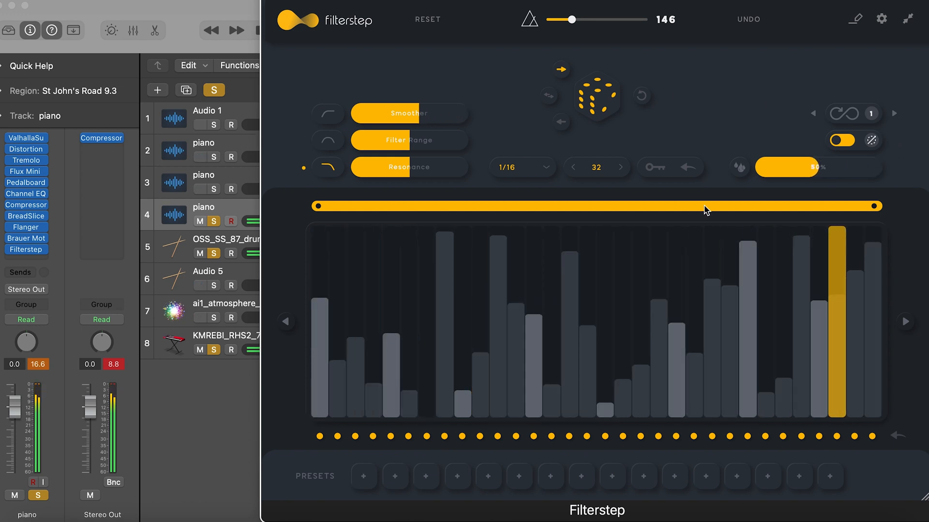
- Store the Filterstep settings in preset slots 1, 3, 5 and 7 and close the plug-in
click(369, 472)
click(424, 478)
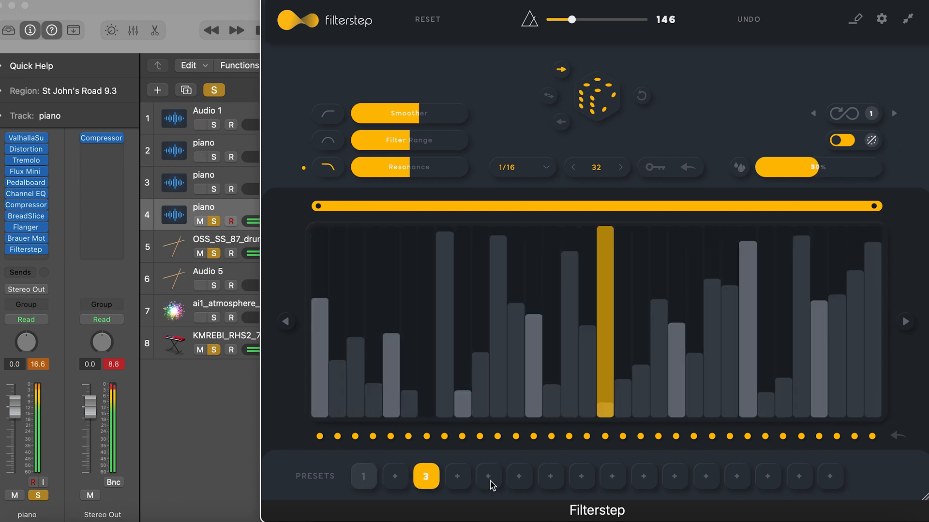
click(488, 478)
click(556, 478)
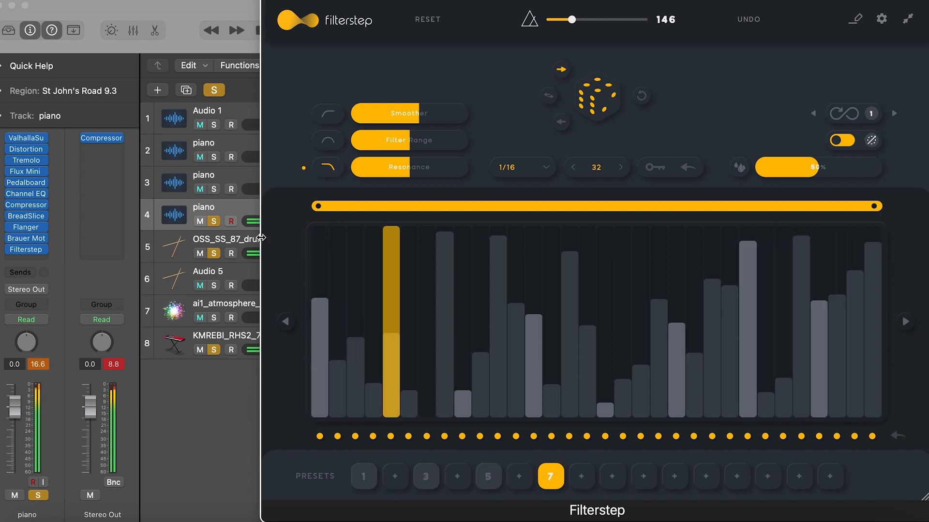
drag(260, 238, 255, 376)
key(super+w)
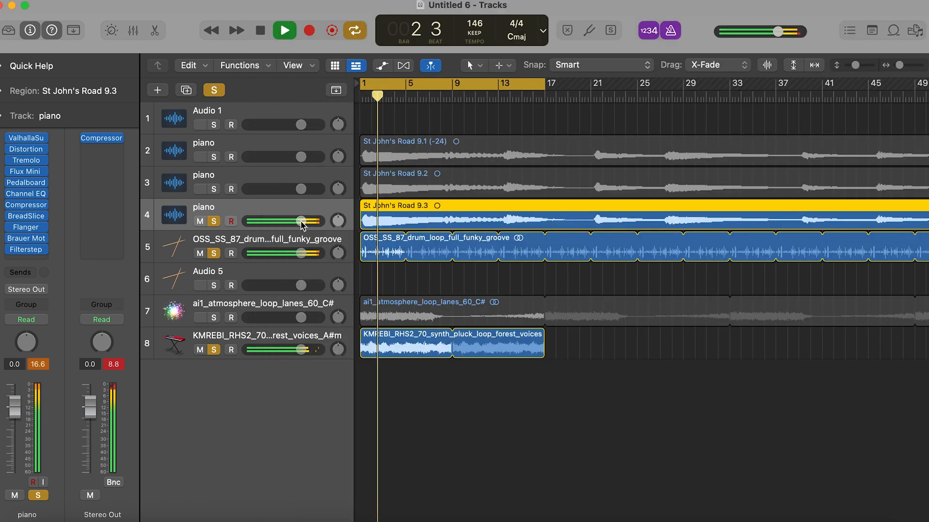
- Lower the third piano track's volume to -3.6 dB and raise the master volume slightly
drag(300, 221, 288, 221)
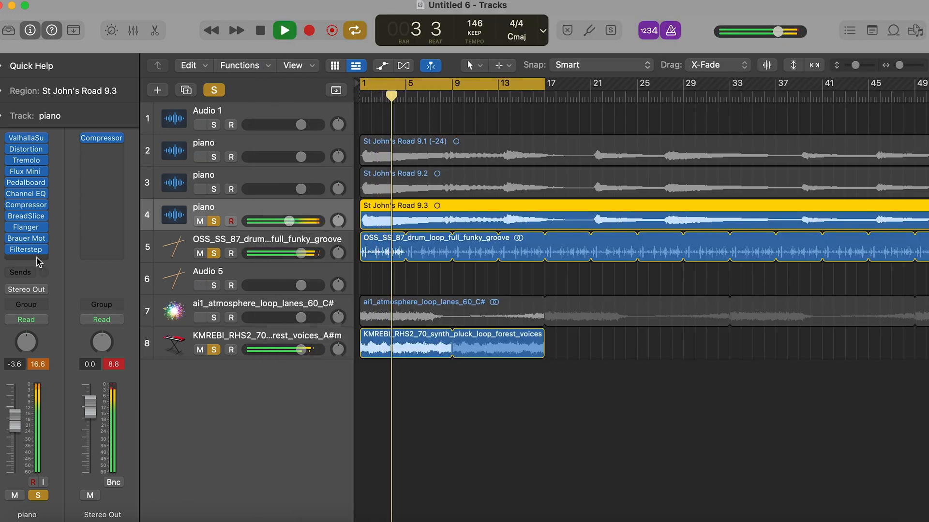
click(301, 340)
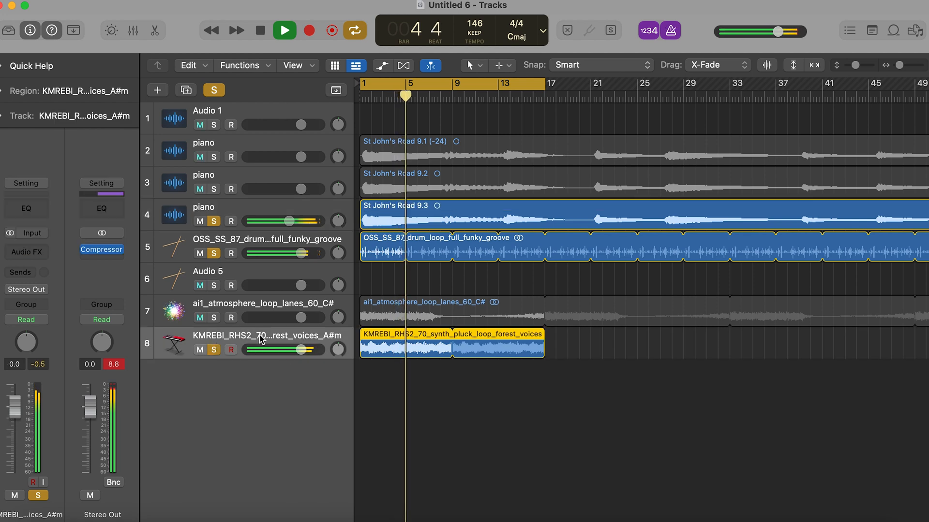
drag(777, 31, 785, 31)
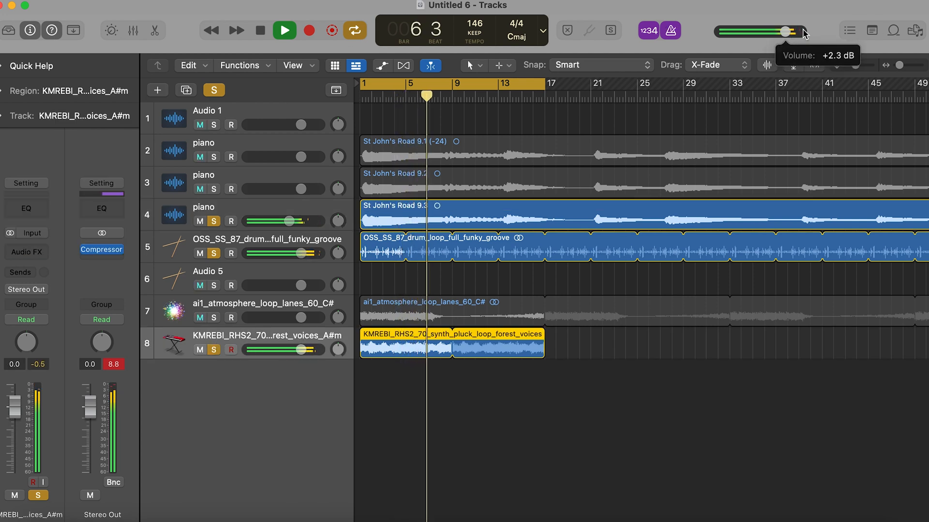
- Clear all track solos, then mute the third piano track and lower its volume to -11.0 dB
click(213, 90)
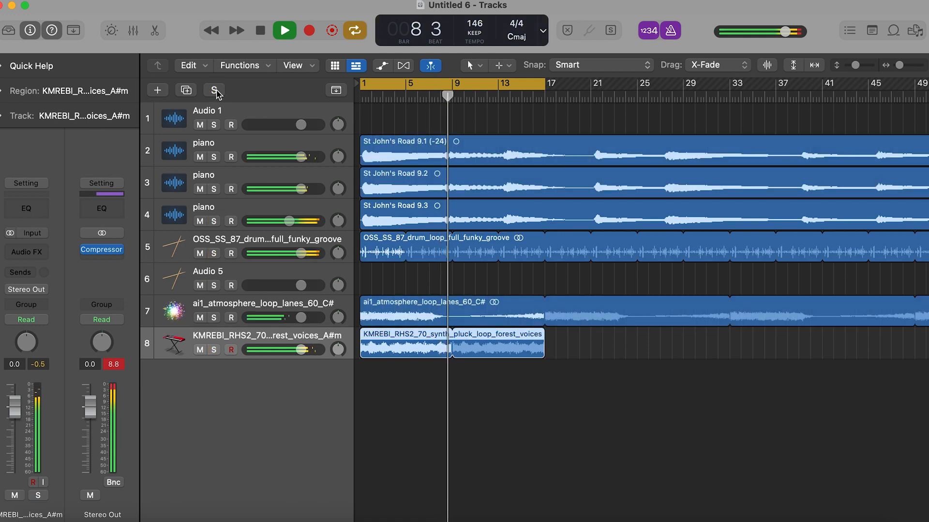
click(199, 221)
drag(290, 221, 275, 221)
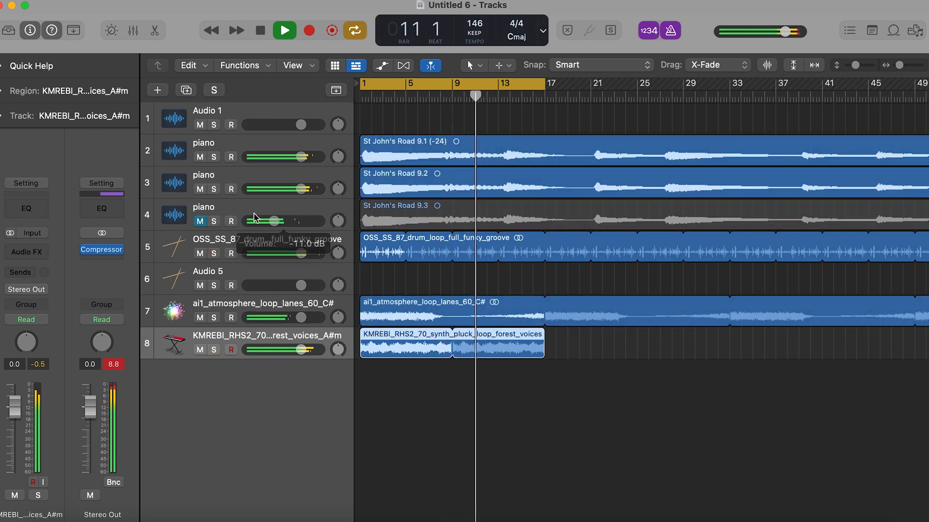
click(216, 309)
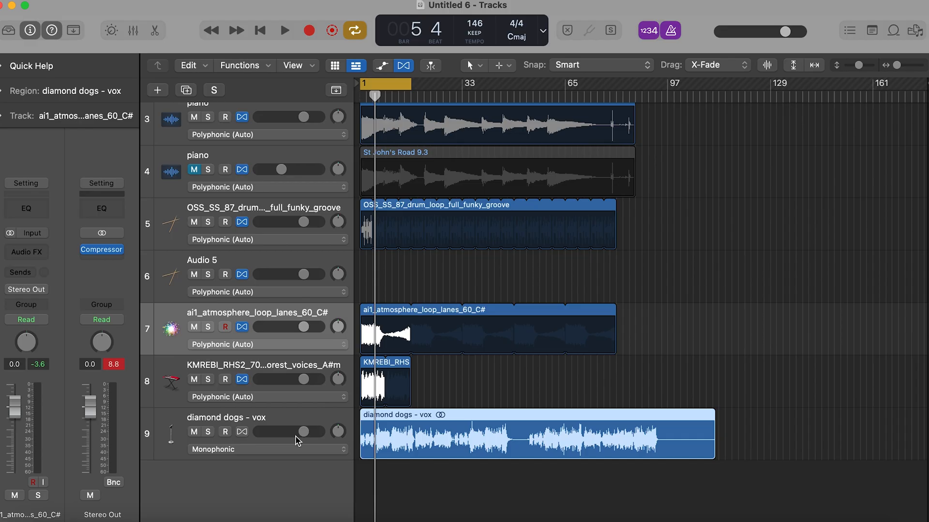
- Turn on polyphonic Flex for the diamond dogs - vox track and time-compress its region to end at about bar 96
click(297, 446)
click(296, 435)
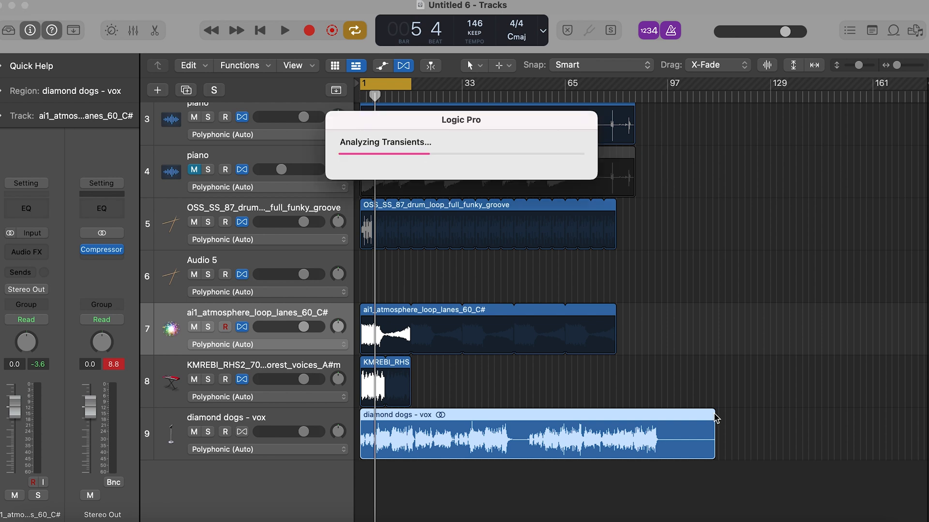
drag(712, 416, 666, 414)
- Play the project from the start with the diamond dogs - vox, atmosphere loop and synth pluck tracks soloed
key(super+Right)
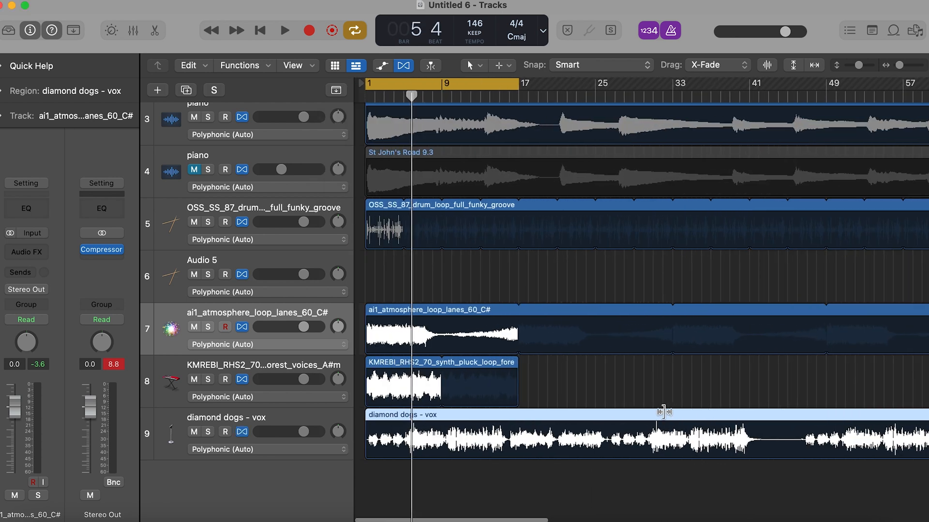
key(Return)
key(space)
click(208, 432)
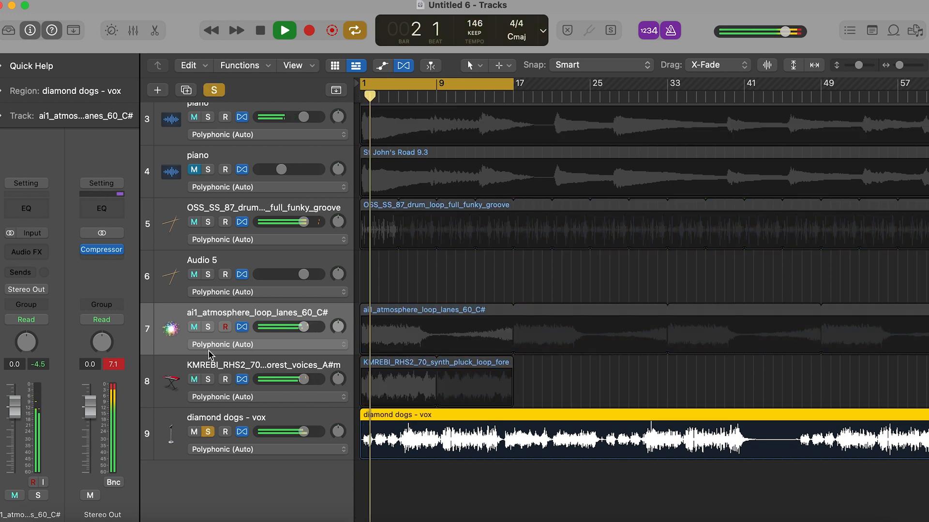
click(208, 327)
click(216, 414)
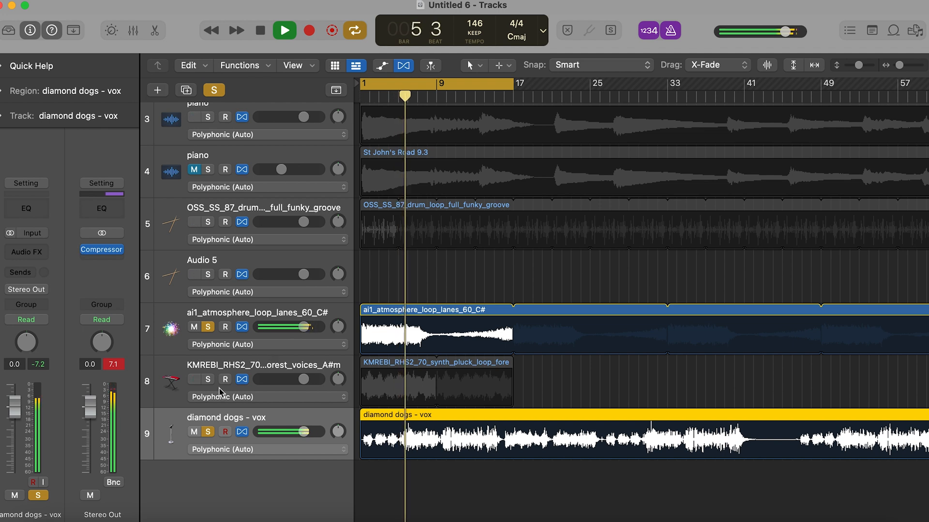
click(208, 379)
scroll(476, 205, up, 5)
scroll(475, 205, down, 5)
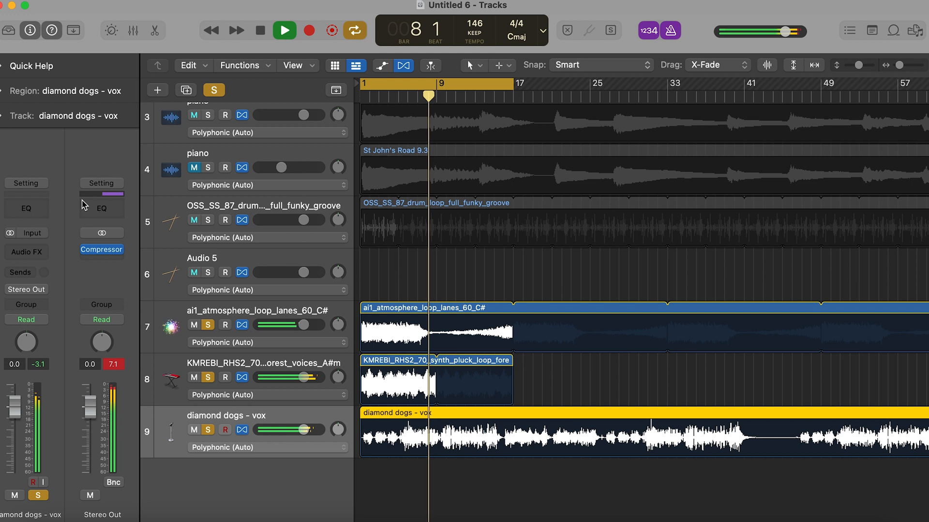
click(14, 105)
click(8, 94)
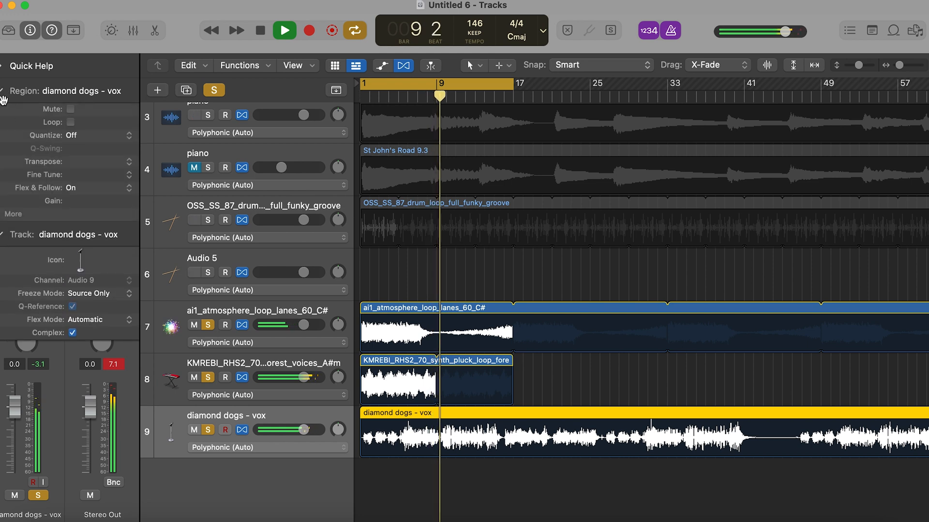
click(2, 92)
click(1, 117)
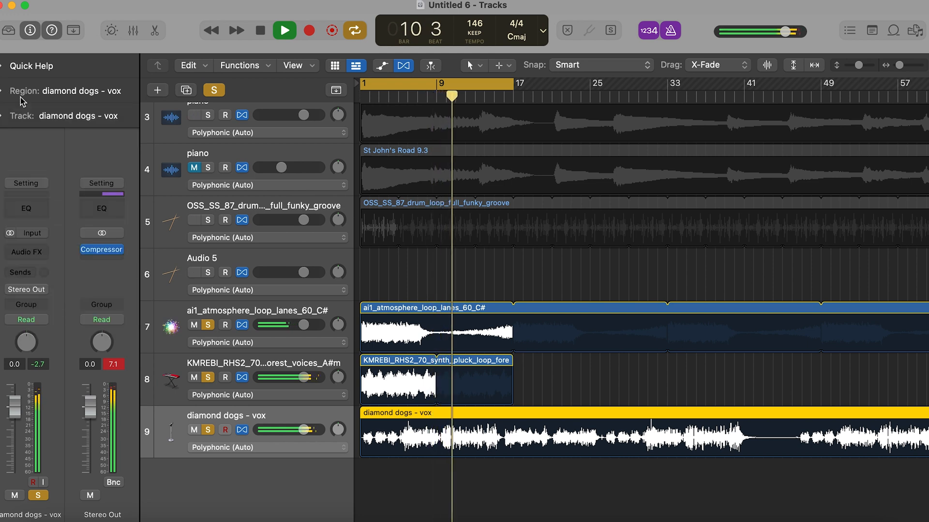
- Insert the Caelum Audio Flux Mini 2 plug-in in stereo on the diamond dogs - vox track
click(27, 252)
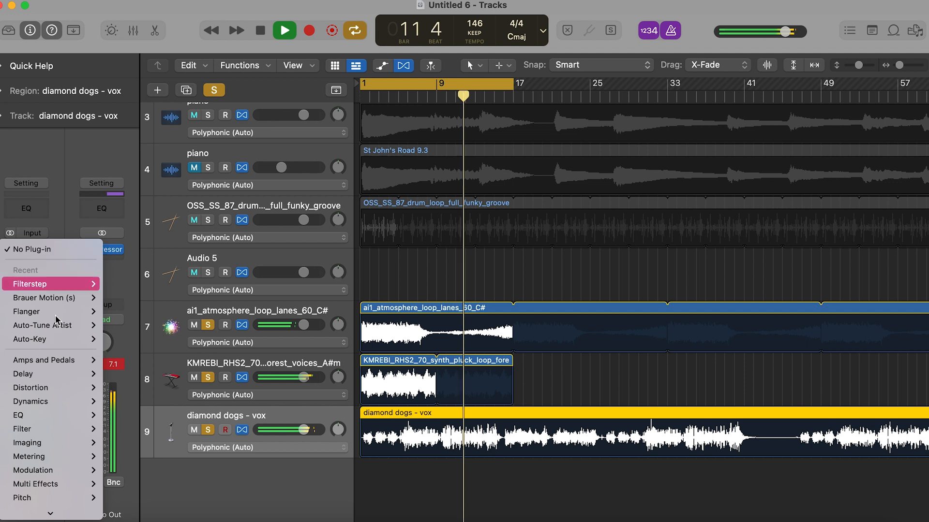
mouse_move(34, 510)
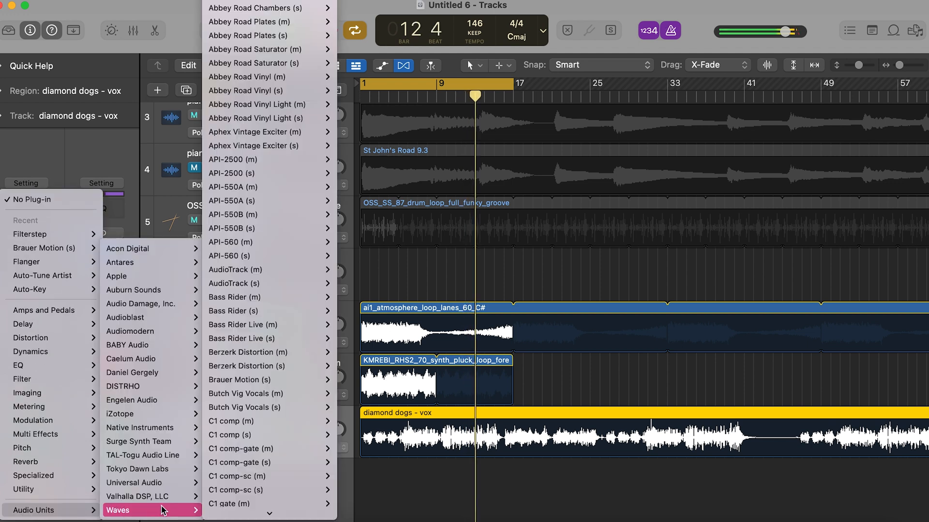
mouse_move(161, 375)
mouse_move(159, 358)
mouse_move(232, 356)
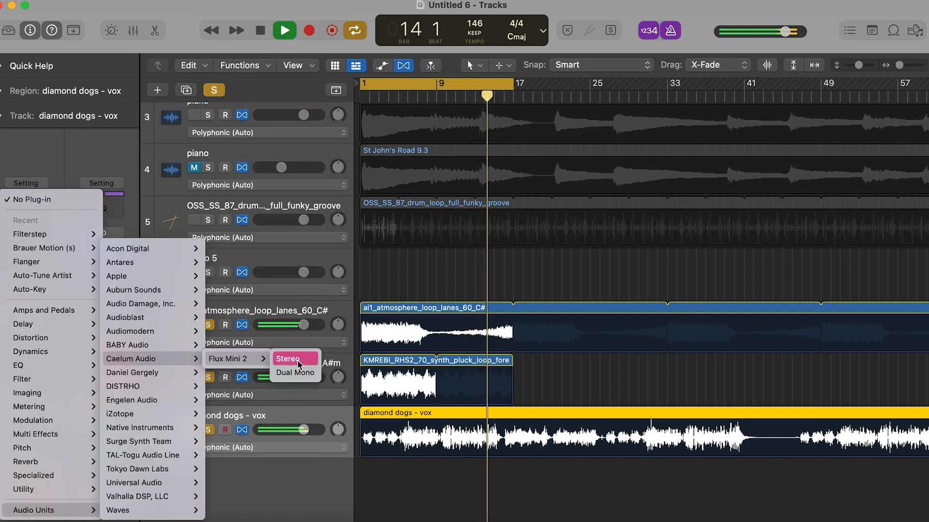
click(286, 357)
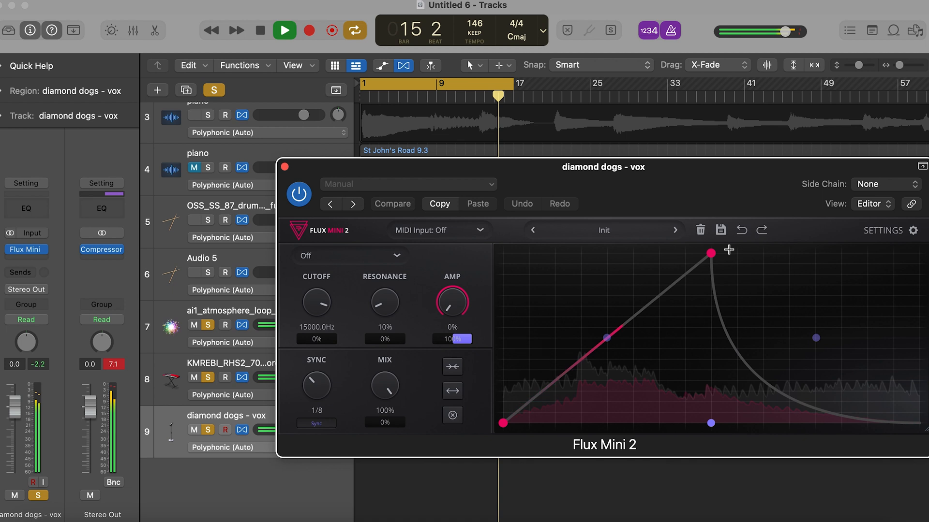
- Load the 4 Bar Uplifter preset in Flux Mini 2 on the vocal track and set its mix to 72%
click(675, 230)
click(675, 231)
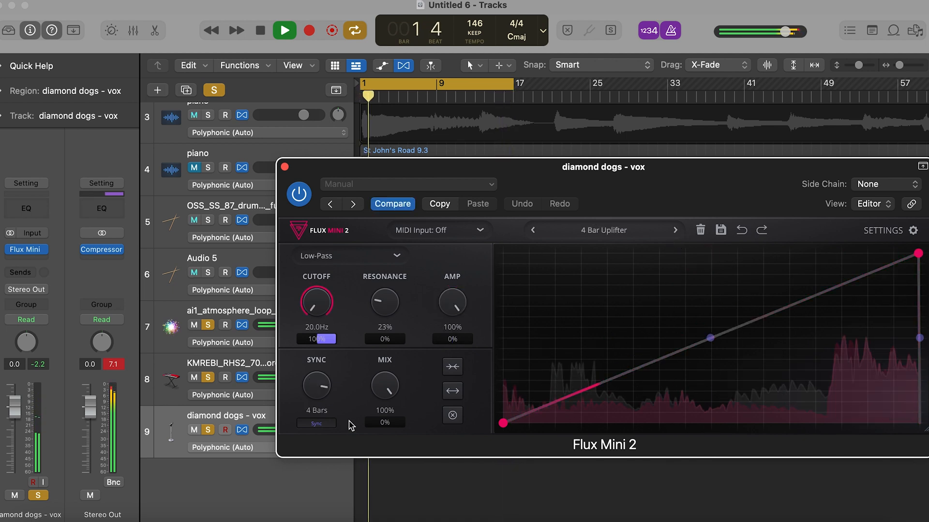
click(286, 168)
- Split the diamond dogs - vox region at bar 5, delete the part after it, and fit the remaining region to exactly four bars
key(super+Right)
key(super+Right)
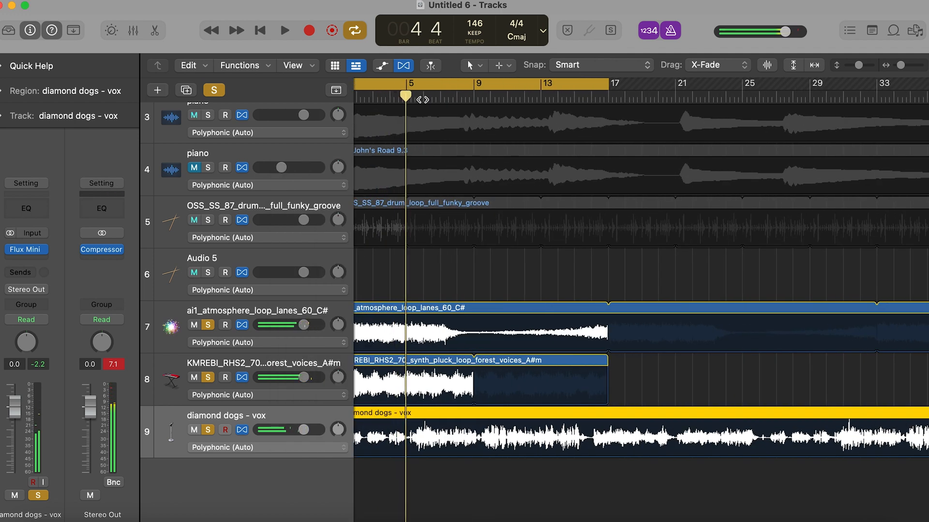
click(406, 97)
key(super+t)
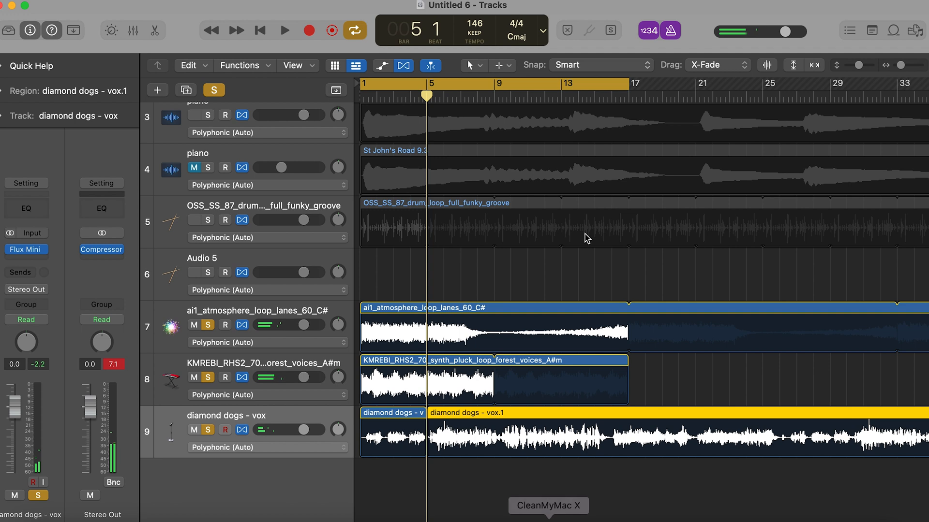
key(Delete)
mouse_move(424, 410)
mouse_down()
mouse_move(628, 408)
mouse_move(425, 410)
mouse_up()
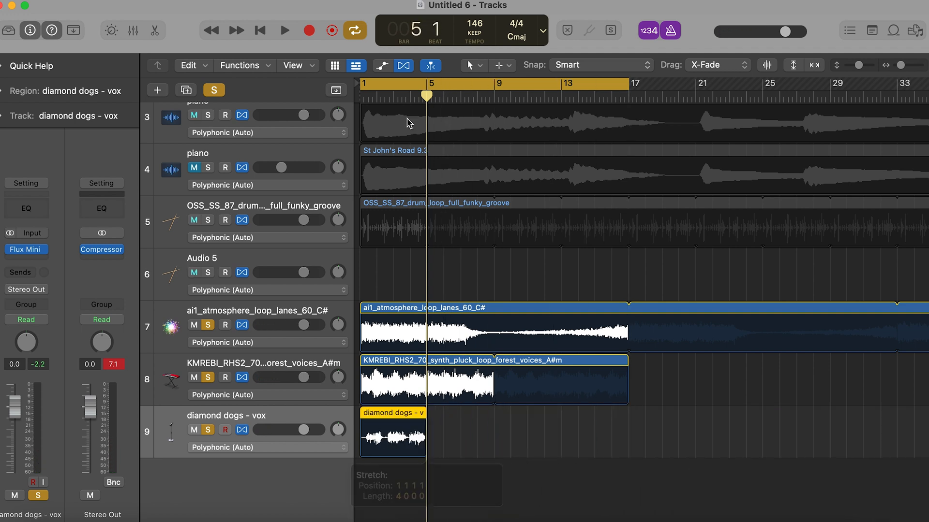
- Turn off the Flex view, loop the vocal region to bar 17, and play the project
click(404, 66)
drag(425, 365, 630, 366)
key(space)
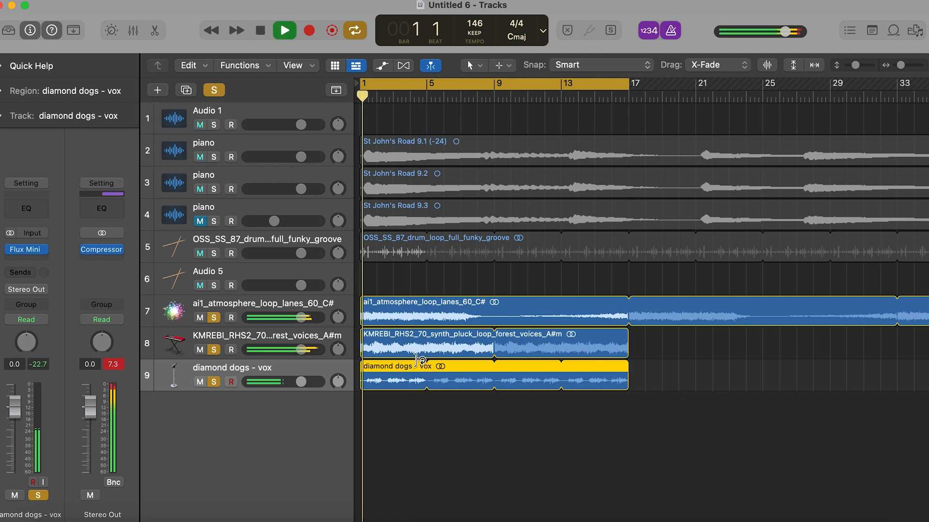
- Duplicate the vocal track with its settings and copy the looped vocal region to the new track at bar 1
click(11, 91)
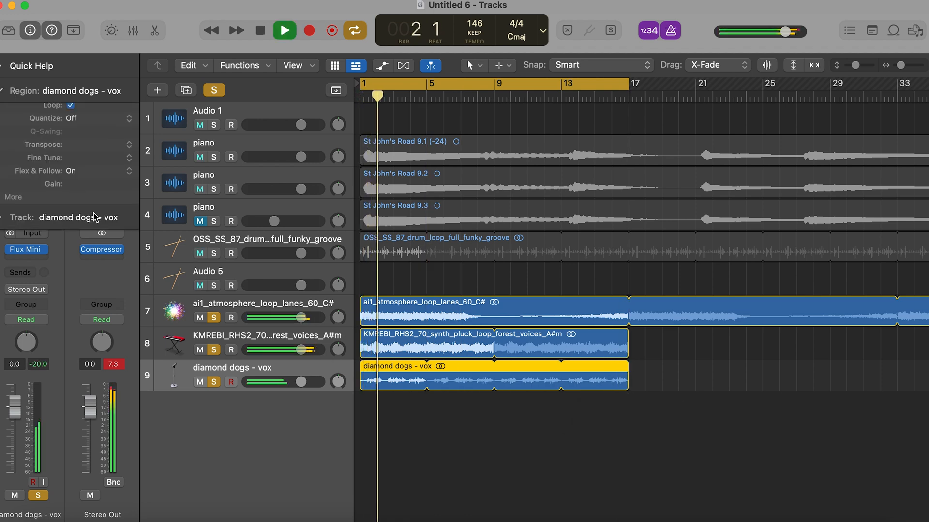
click(2, 90)
click(186, 90)
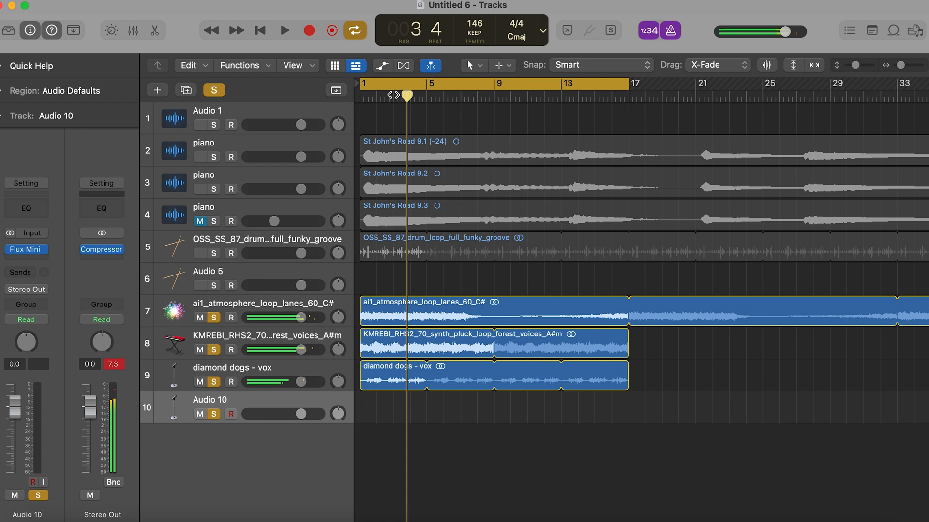
drag(407, 95, 307, 93)
click(381, 386)
key(super+c)
key(super+v)
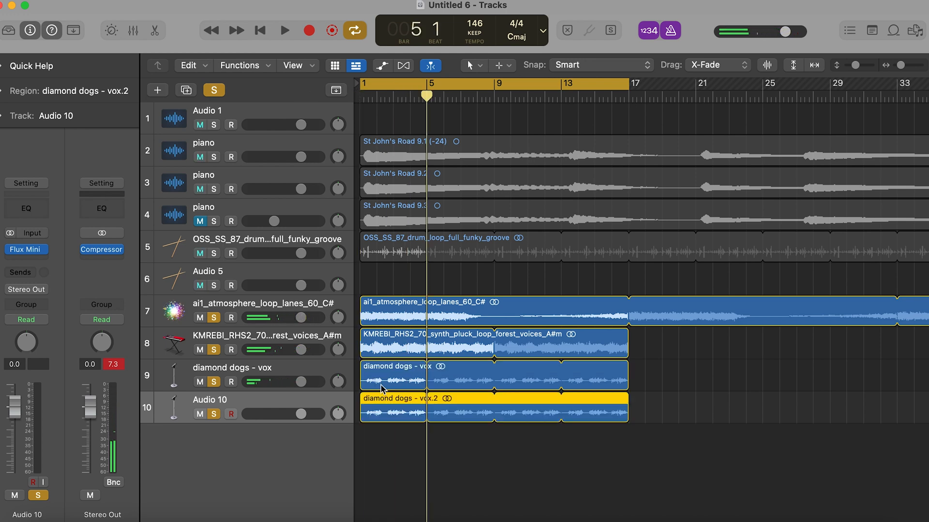
- Transpose the copied vocal region on Audio 10 by +12 semitones and play from the start
click(2, 91)
click(134, 164)
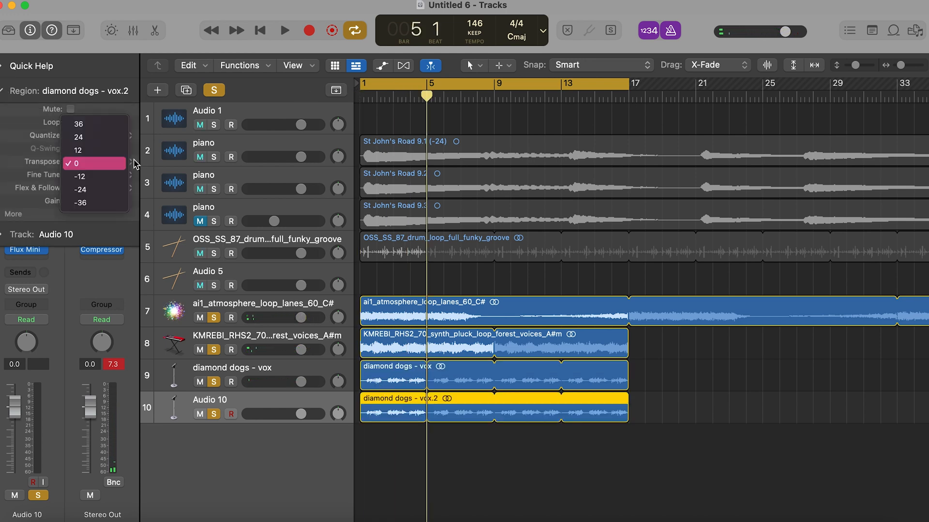
click(118, 150)
key(Return)
key(space)
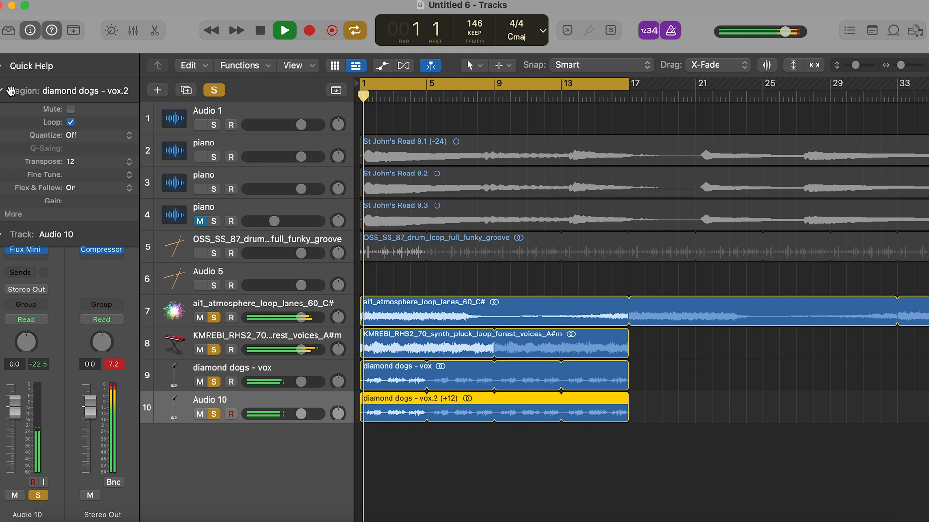
- Insert the Brauer Motion plug-in on the Audio 10 track after Flux Mini 2
click(11, 91)
click(29, 259)
mouse_move(53, 262)
click(122, 265)
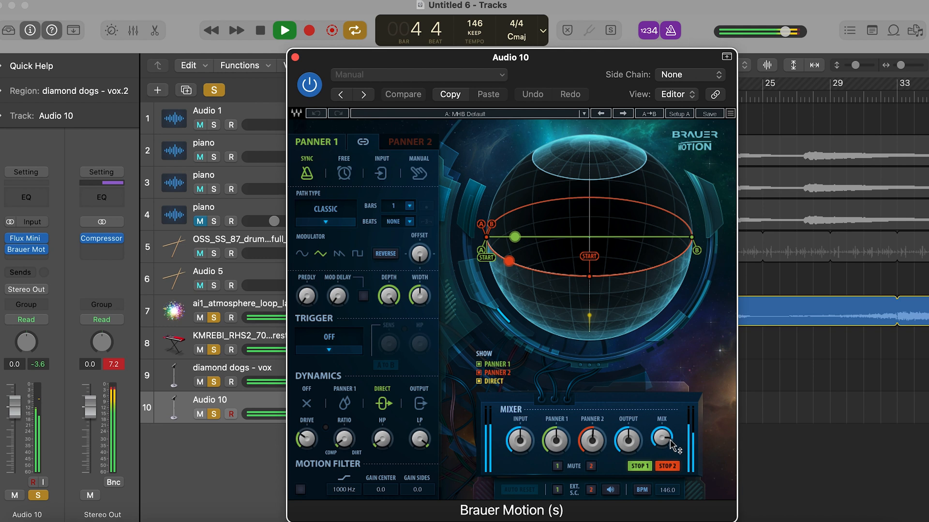
click(295, 57)
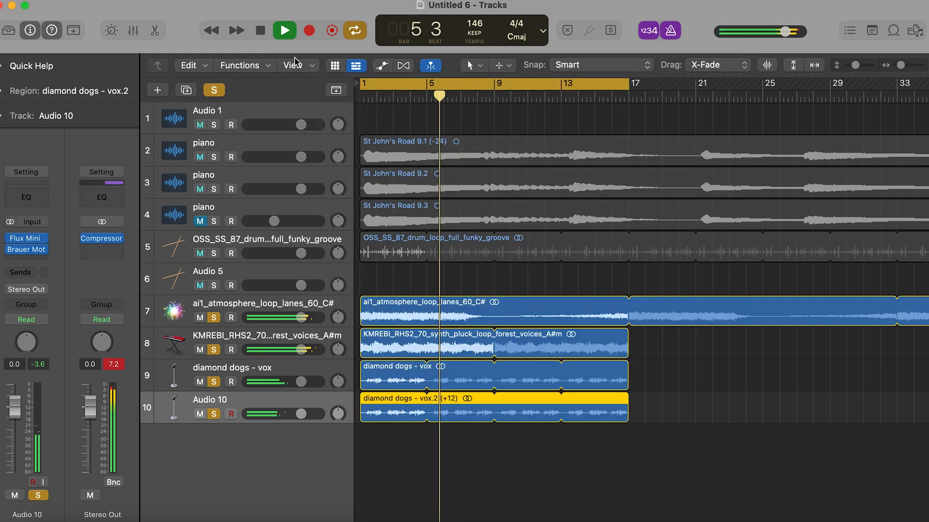
- Insert the Echo delay on Audio 10 and set feedback to 89%, dry to 100% and wet to 43%
click(28, 259)
mouse_move(29, 462)
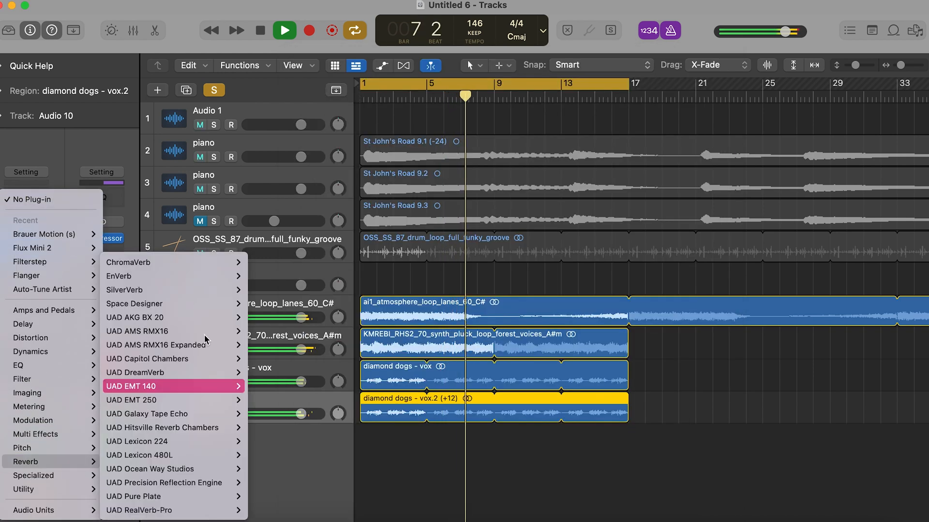
mouse_move(201, 290)
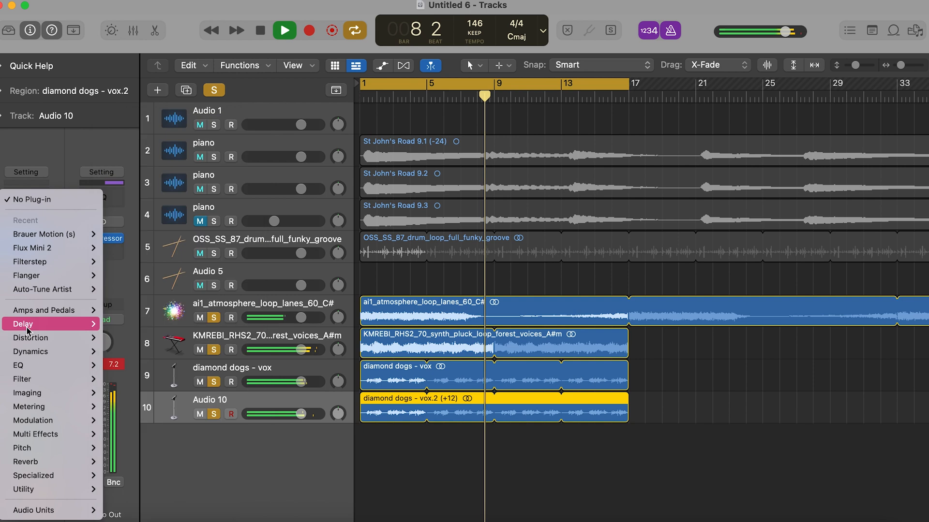
mouse_move(73, 324)
mouse_move(230, 248)
click(273, 249)
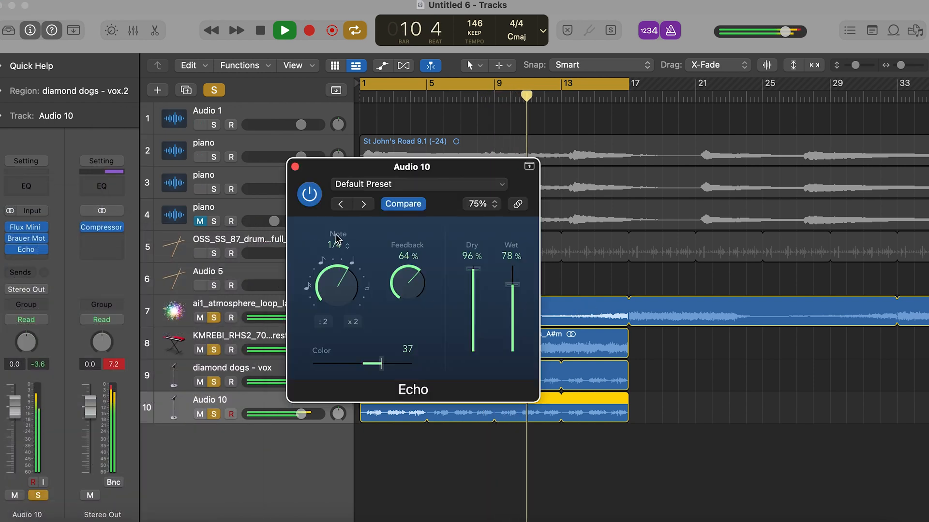
drag(512, 284, 513, 300)
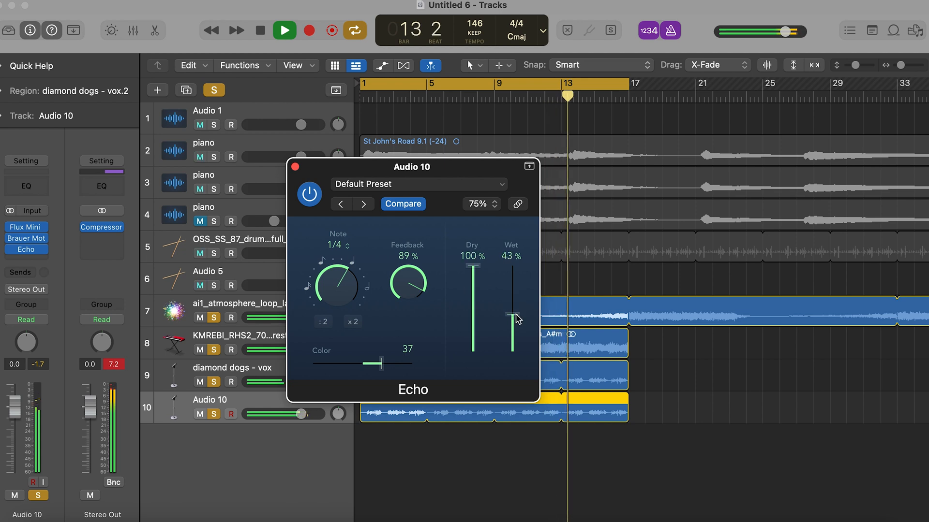
click(295, 167)
- Add a Channel EQ to Audio 10 and cut the highs with a high shelf at 1160 Hz
click(27, 185)
drag(554, 282, 475, 300)
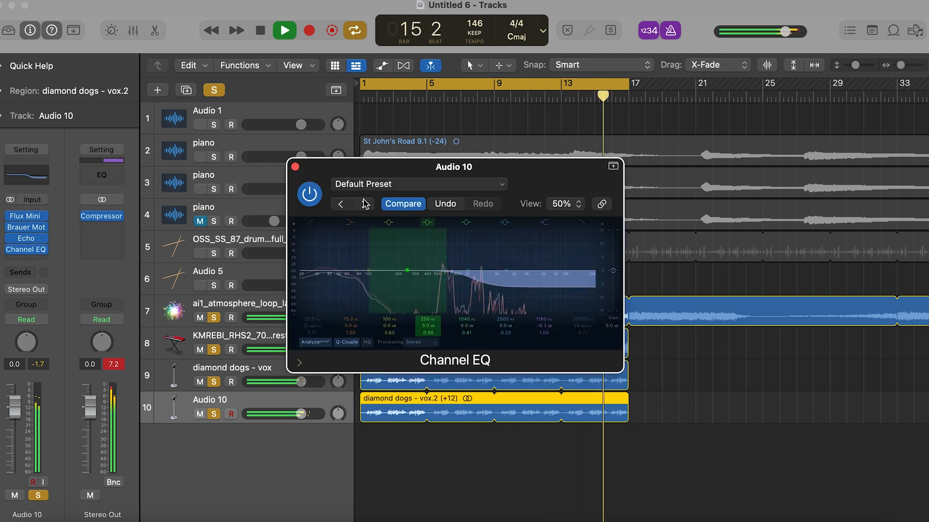
click(295, 167)
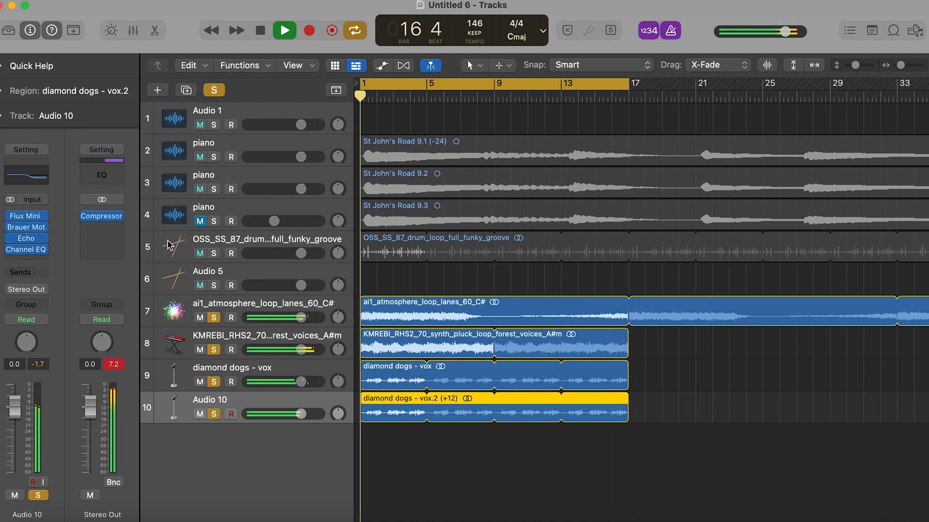
- Clear all track solos, then set the Audio 10 volume to -8.4 dB and diamond dogs - vox to 2.5 dB
click(213, 255)
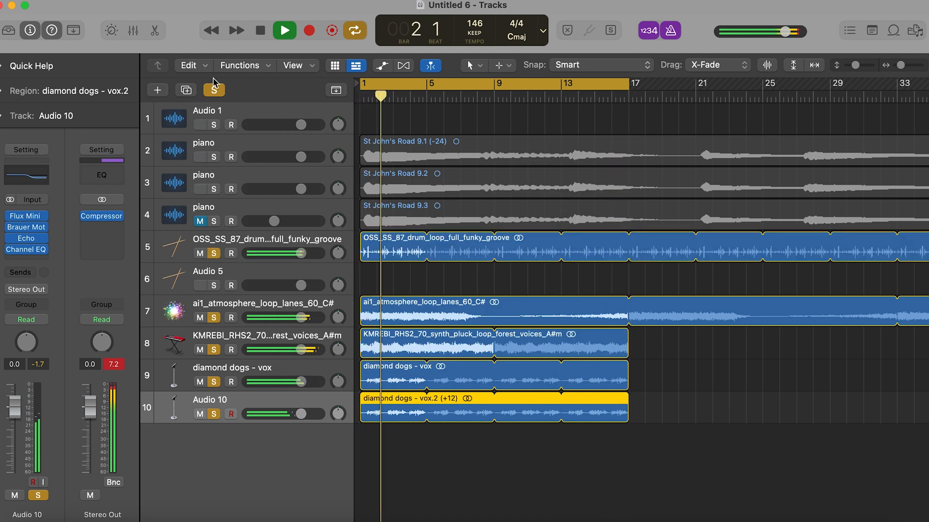
click(214, 90)
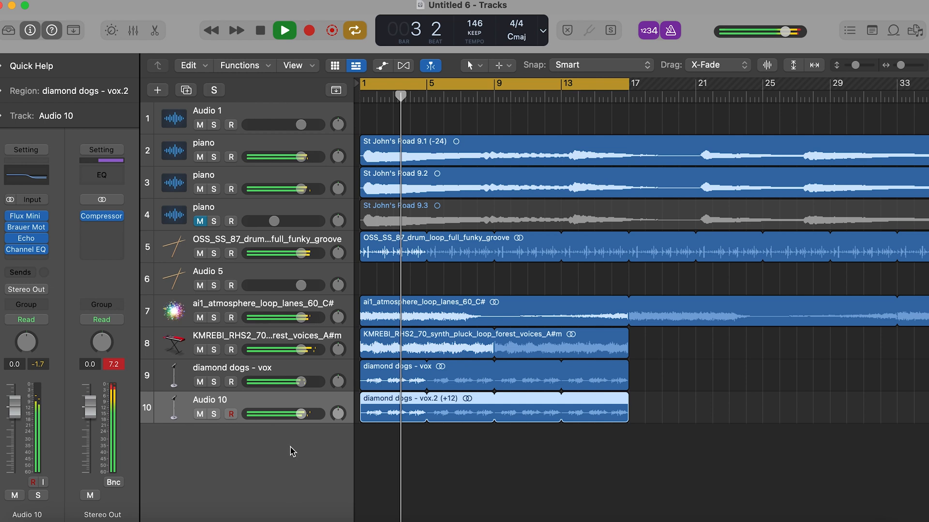
drag(303, 415, 278, 415)
drag(301, 382, 308, 382)
- Solo the drum loop, diamond dogs - vox, synth pluck and atmosphere loop tracks, briefly auditioning the first piano track with them
click(214, 254)
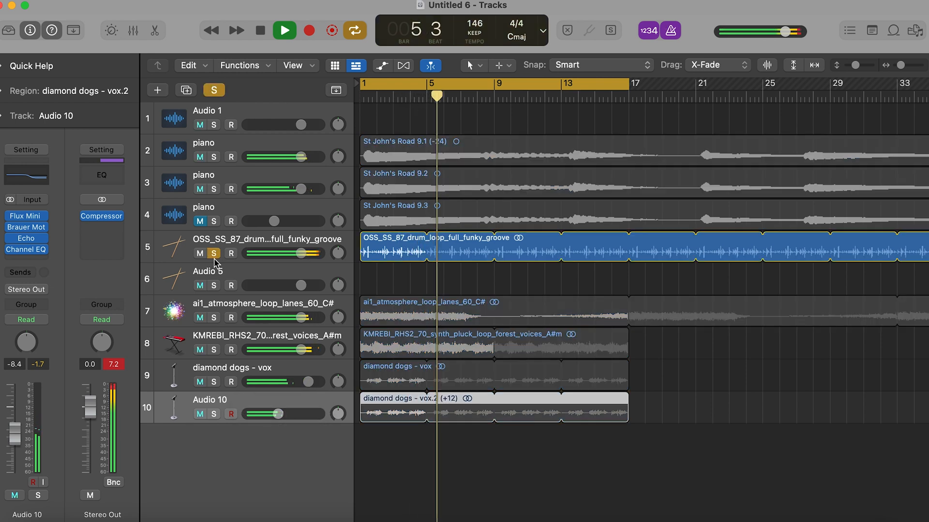
click(217, 382)
click(213, 350)
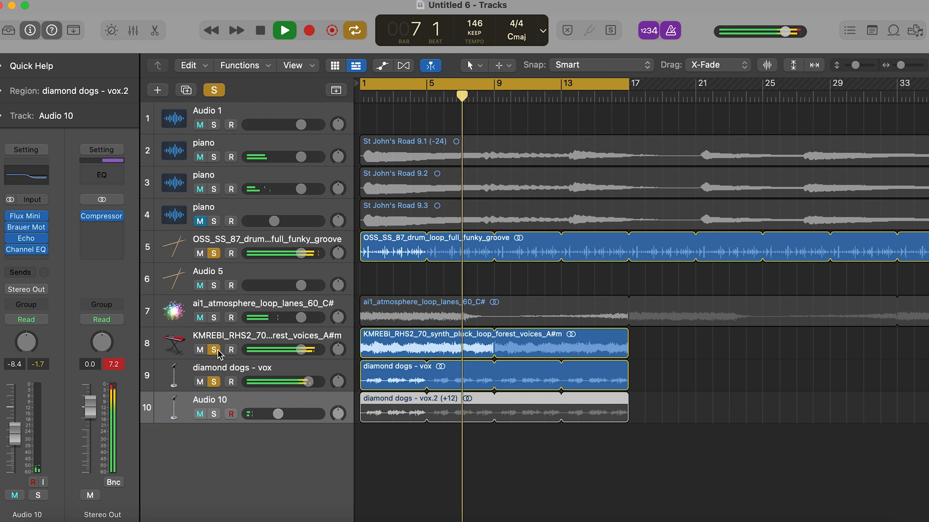
click(219, 151)
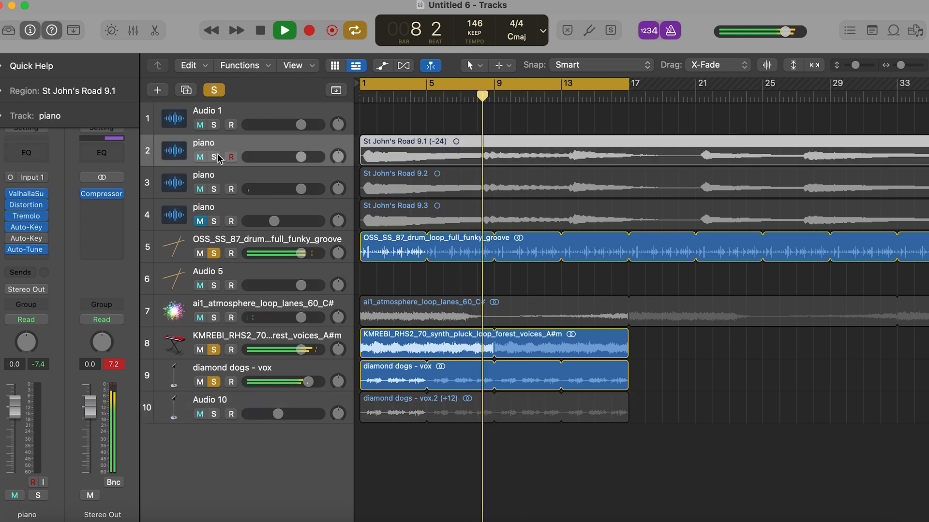
click(216, 156)
click(216, 159)
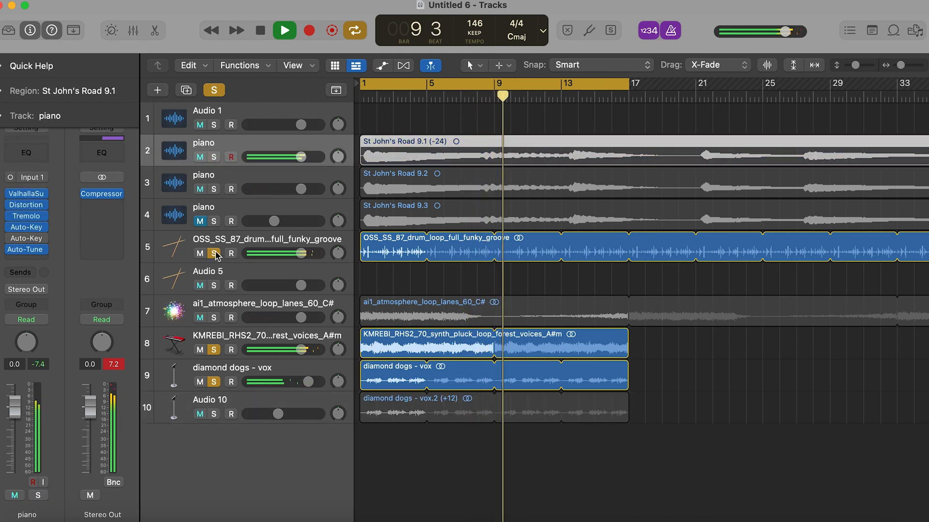
click(215, 318)
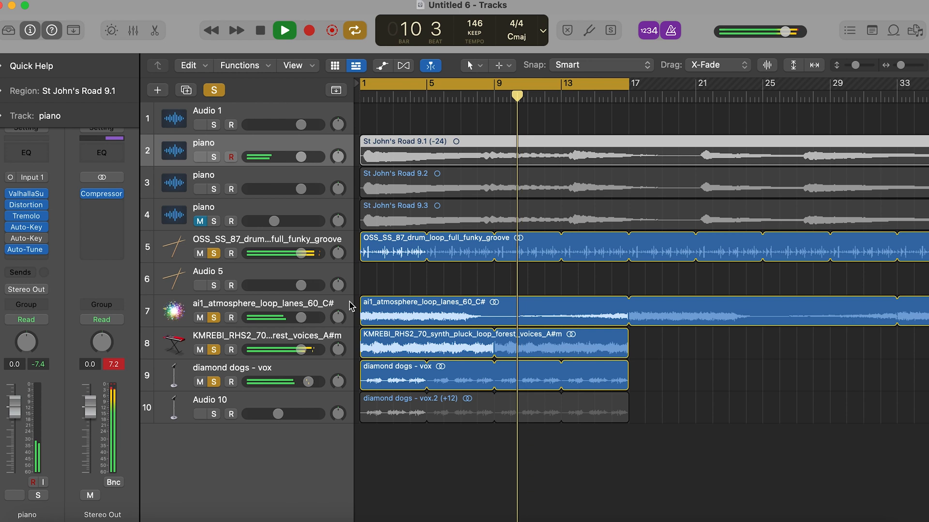
- Change the Flux Mini 2 preset on diamond dogs - vox to Gentle Vocal Chop and set its mix to 85%
key(super+Left)
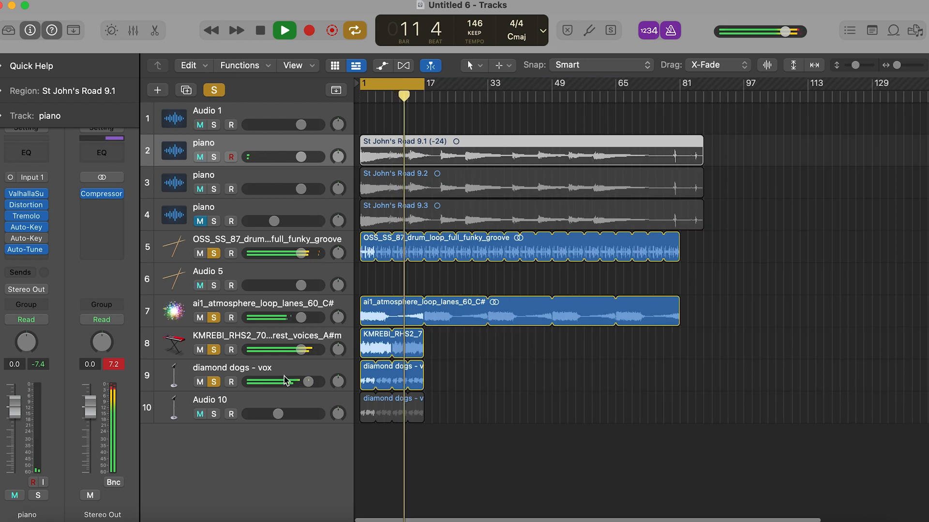
key(super+Right)
key(super+Right)
key(super+Right)
click(270, 372)
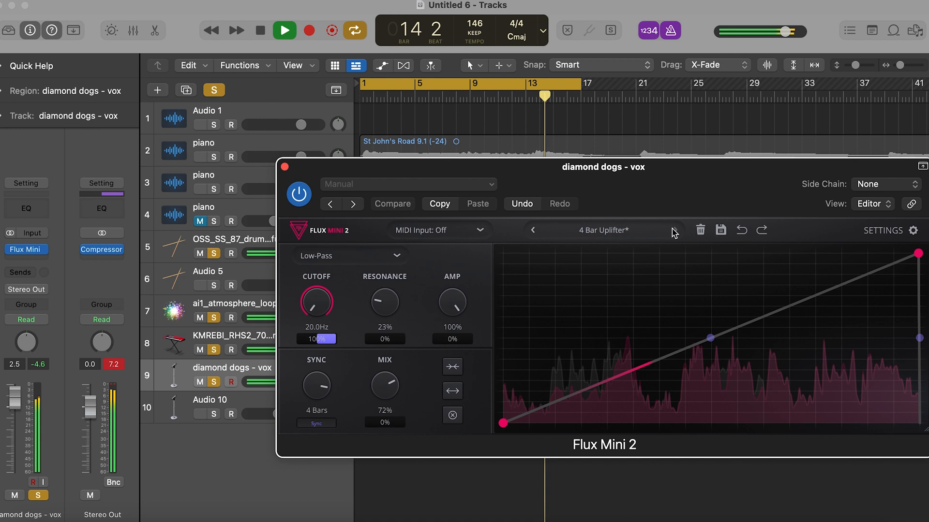
click(673, 230)
click(673, 230)
click(673, 230)
click(673, 230)
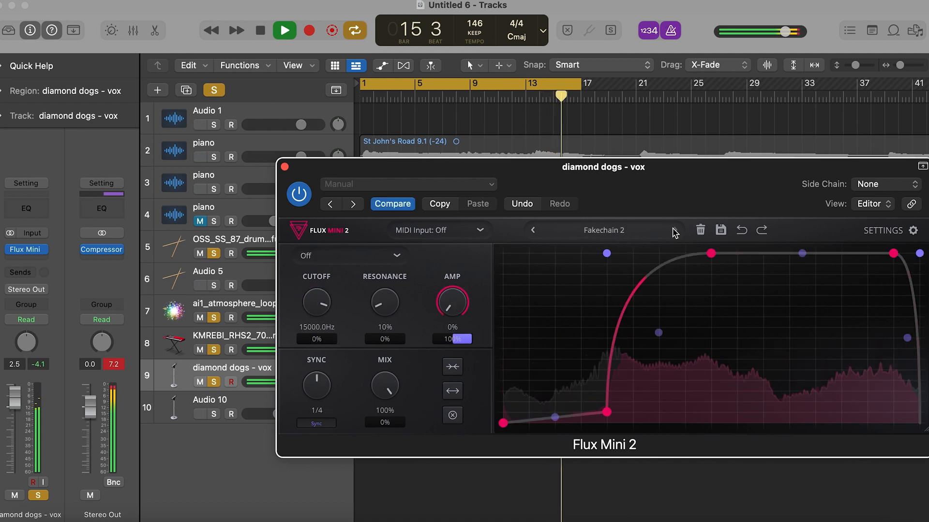
click(673, 230)
click(673, 230)
click(673, 230)
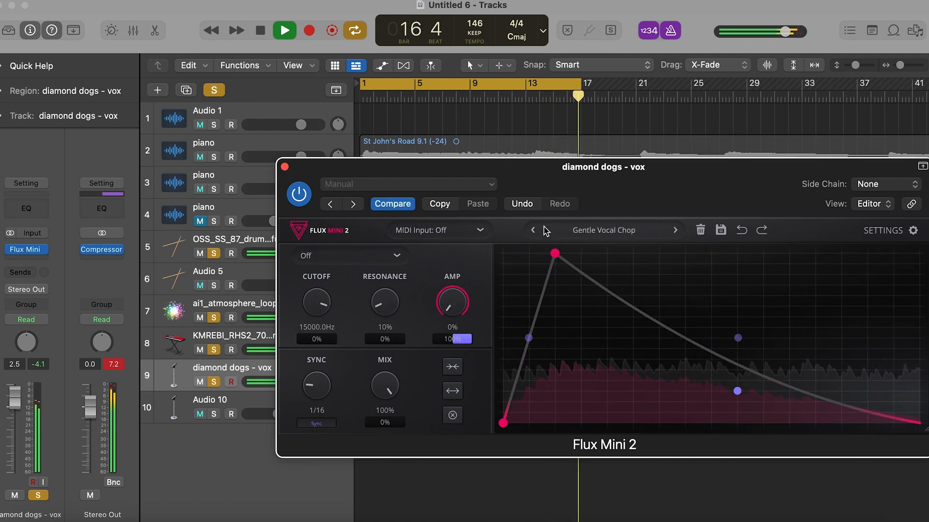
drag(381, 375, 382, 402)
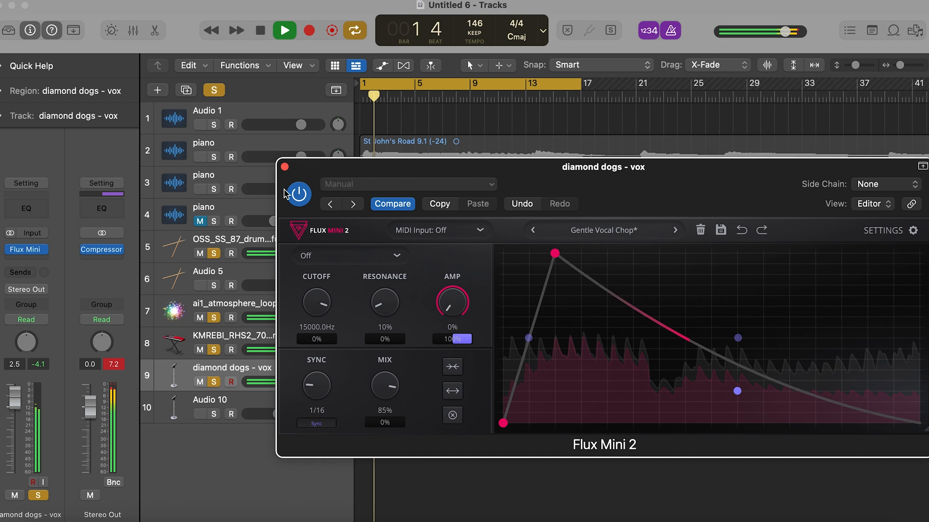
click(285, 166)
- Add the stereo Crystalline reverb to diamond dogs - vox and continue in trial mode
click(26, 263)
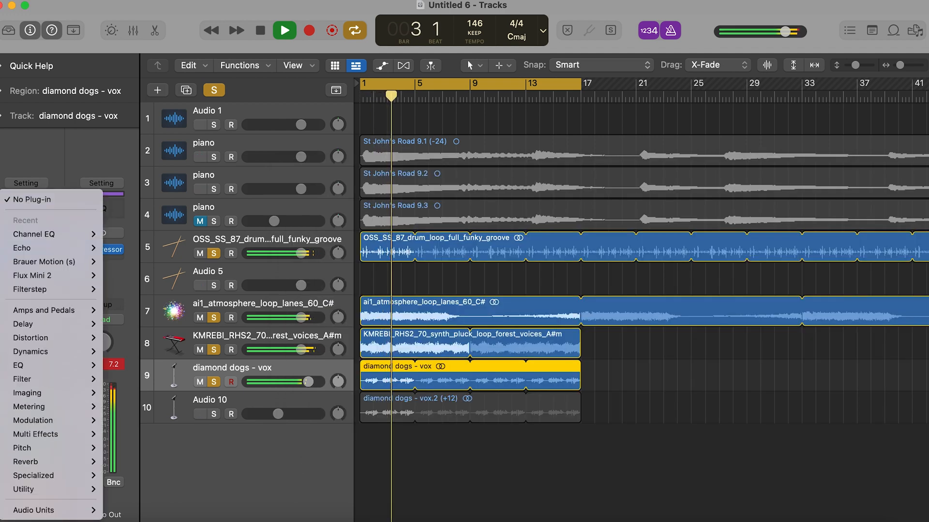
mouse_move(49, 510)
mouse_move(145, 345)
mouse_move(232, 348)
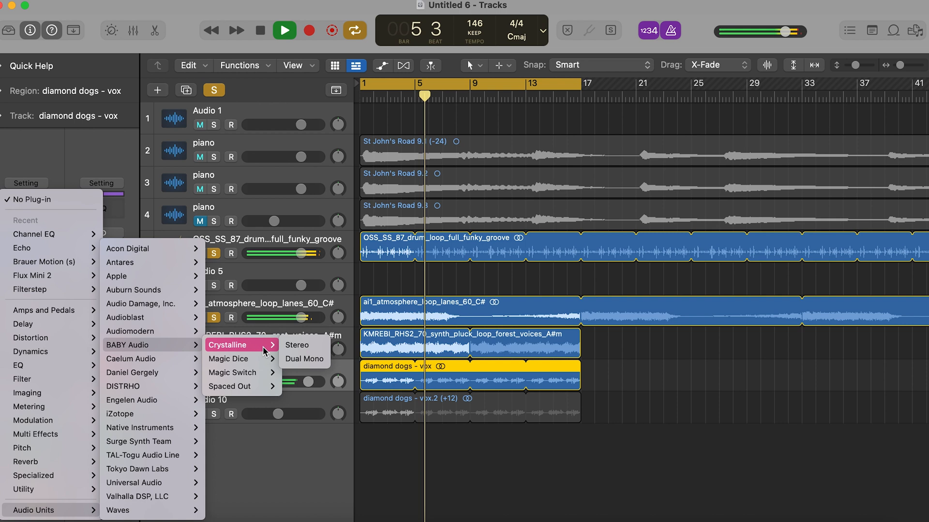
click(296, 346)
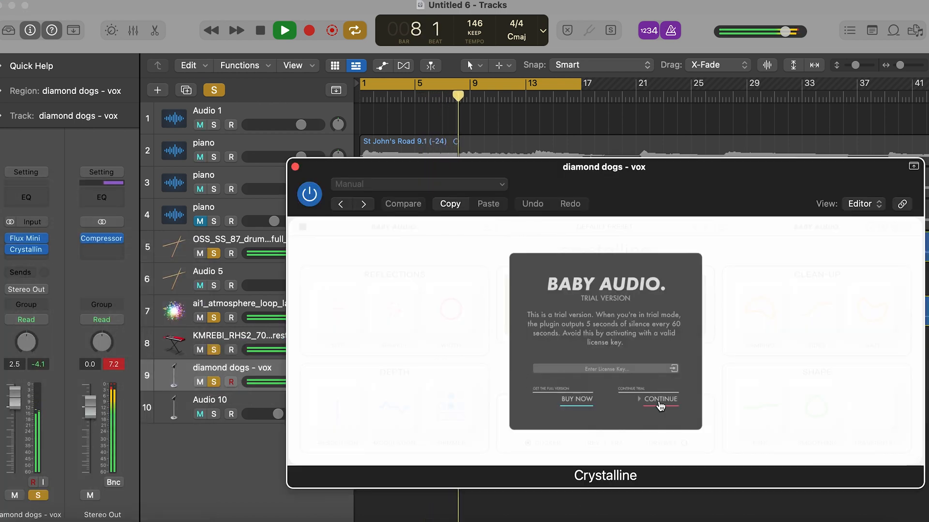
click(658, 401)
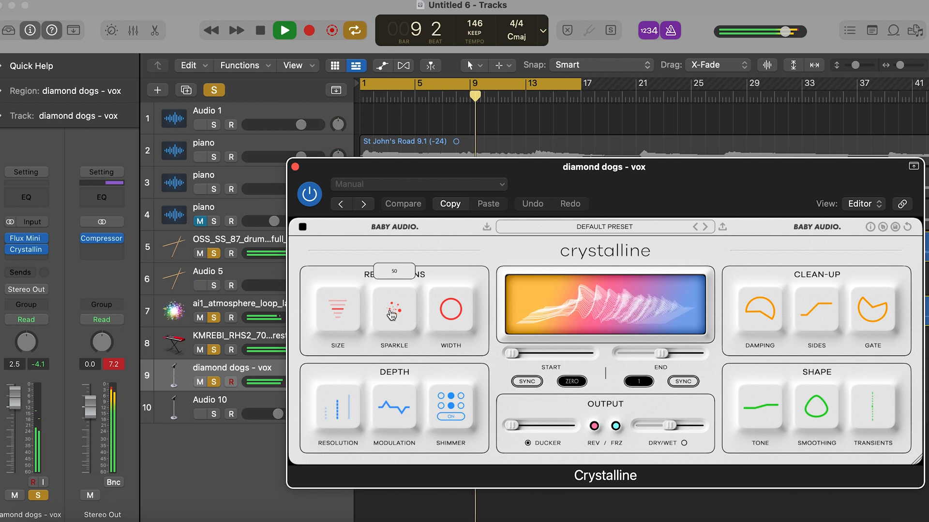
- Raise Crystalline's sparkle and dry/wet amounts to nearly maximum on diamond dogs - vox
drag(391, 313, 386, 235)
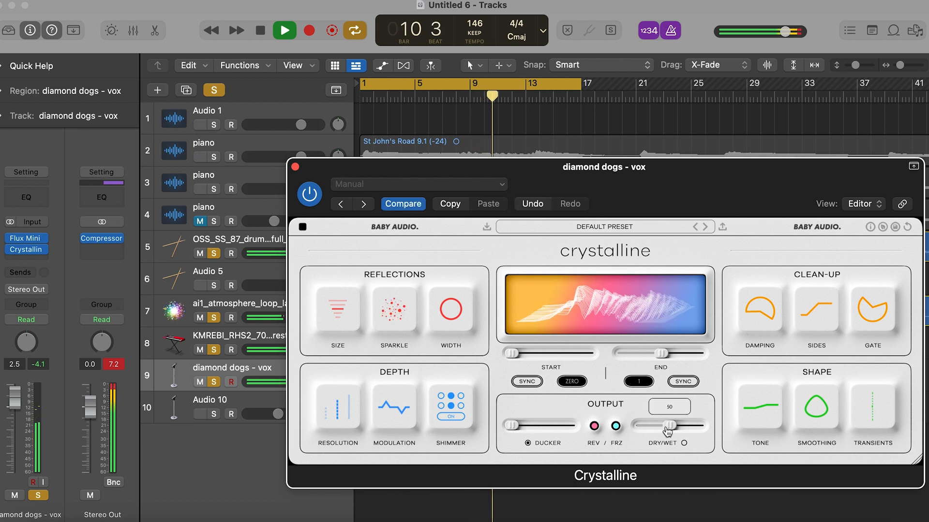
drag(668, 430, 694, 427)
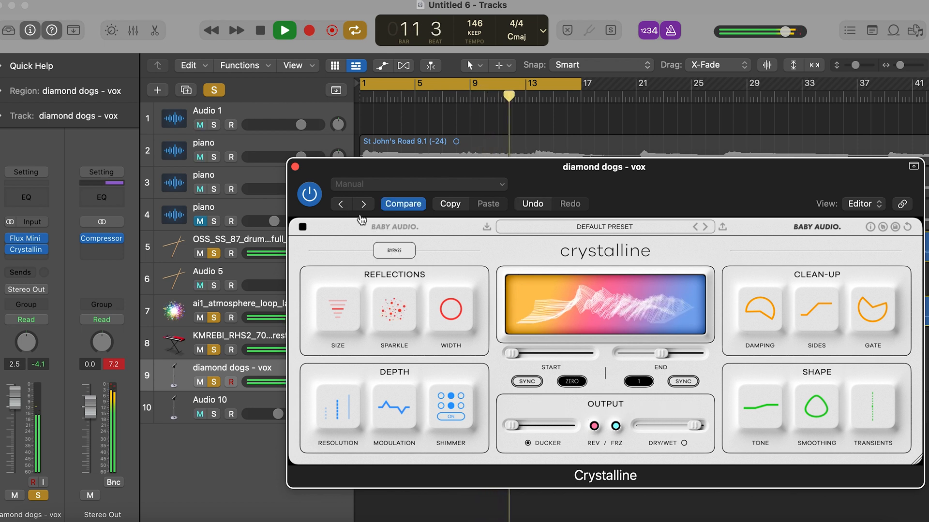
click(294, 167)
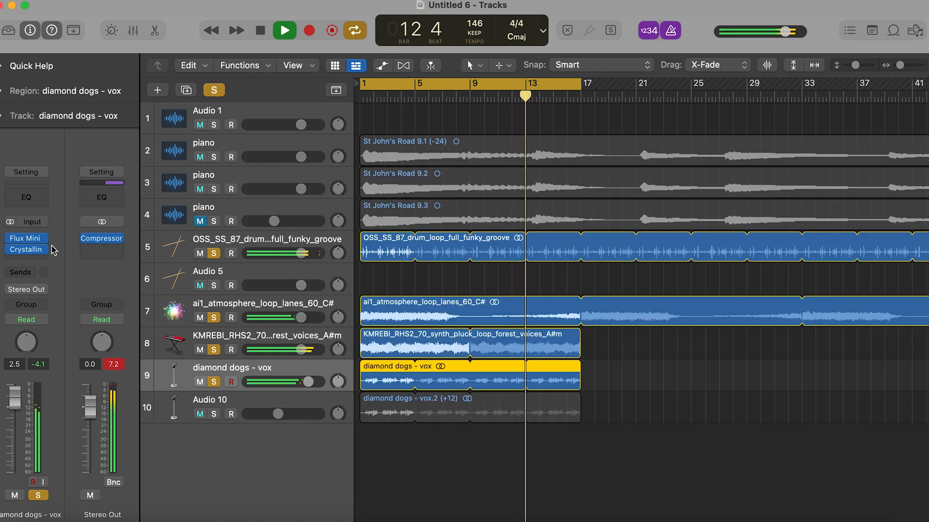
- Add Magic Switch to diamond dogs - vox and turn its effect on at full mix
click(29, 261)
mouse_move(73, 510)
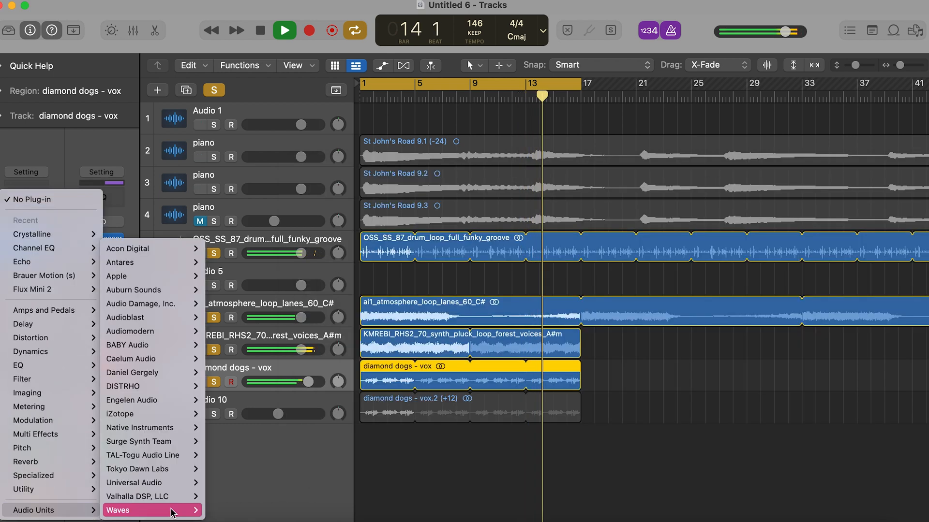
mouse_move(163, 345)
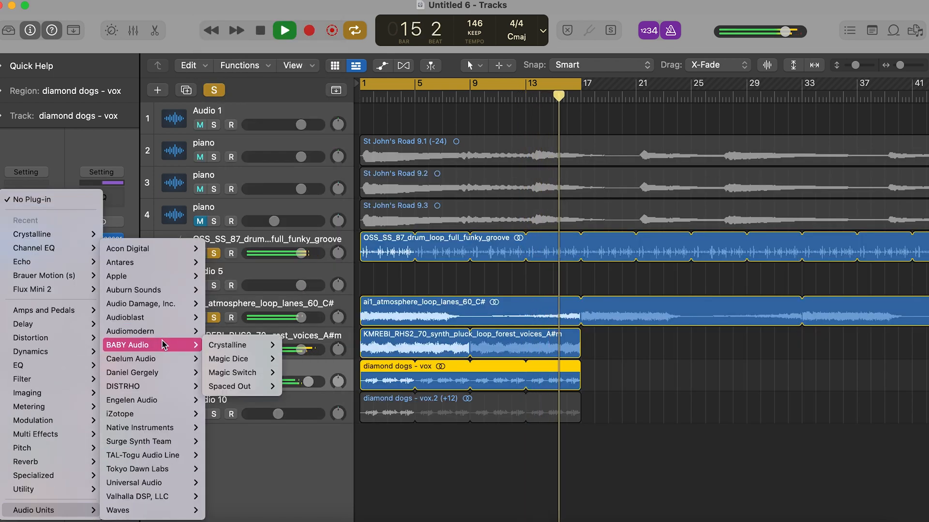
mouse_move(261, 373)
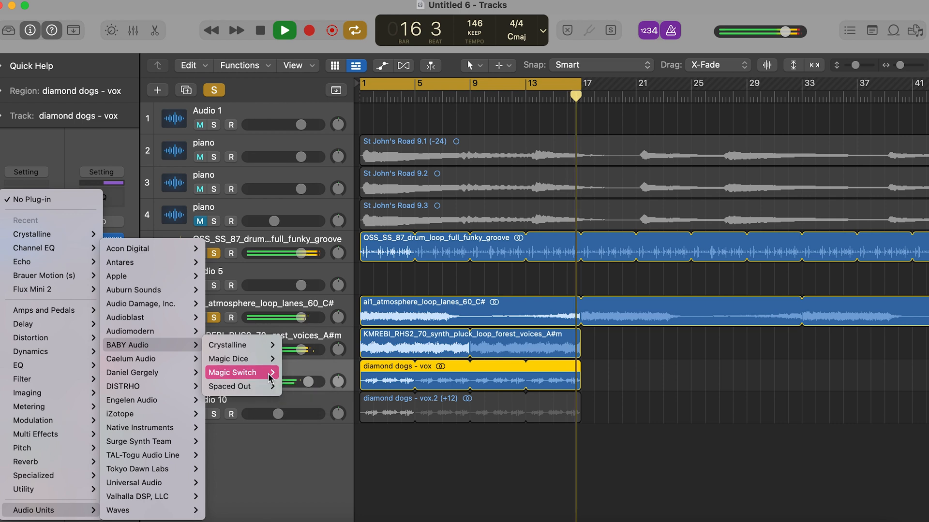
click(297, 373)
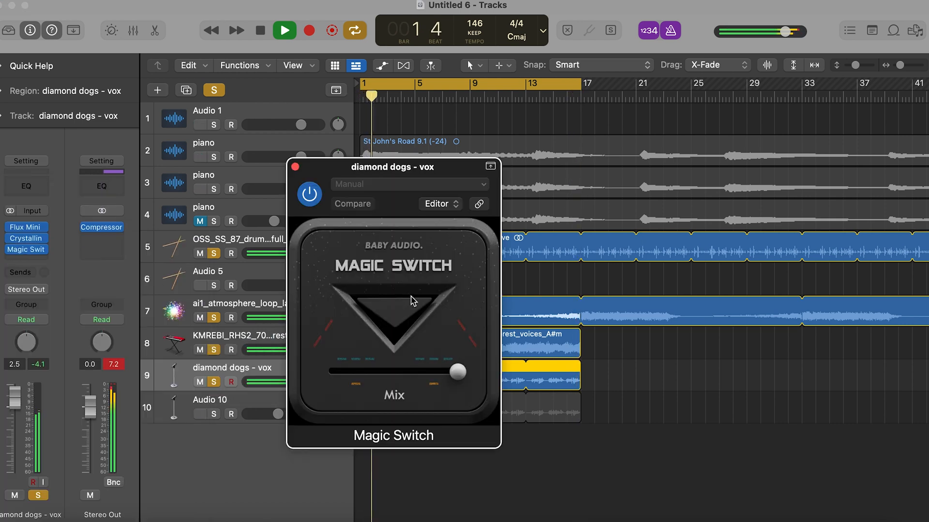
click(411, 304)
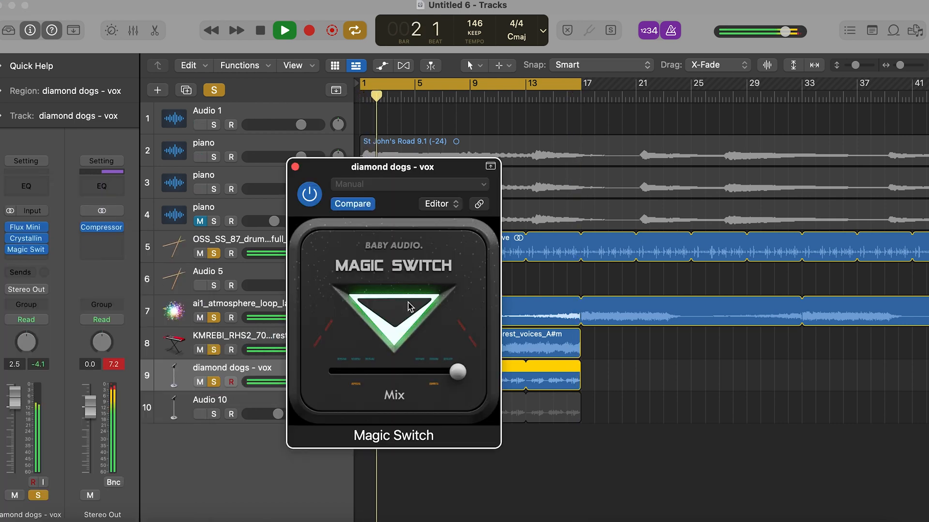
click(295, 167)
- Add a stereo Magic Switch to Stereo Out, turn its effect on and lower its mix slightly
click(234, 244)
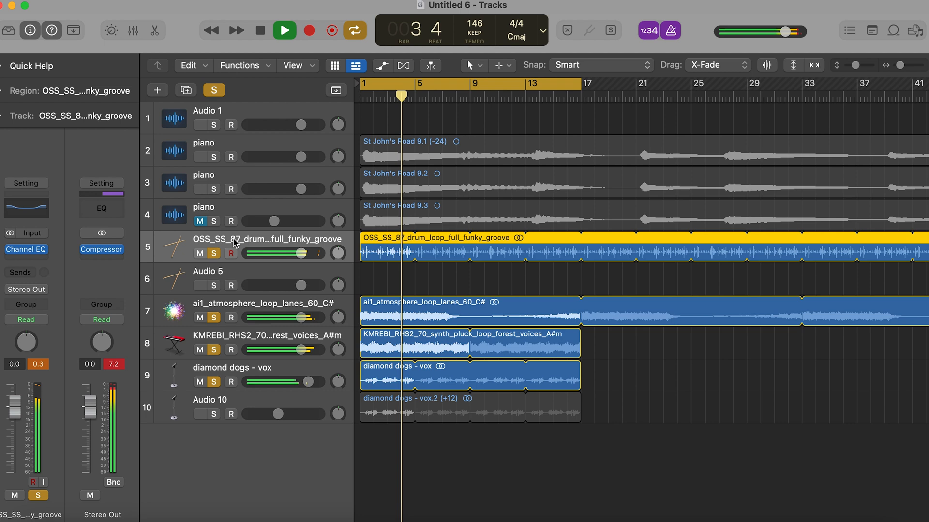
click(114, 264)
mouse_move(145, 291)
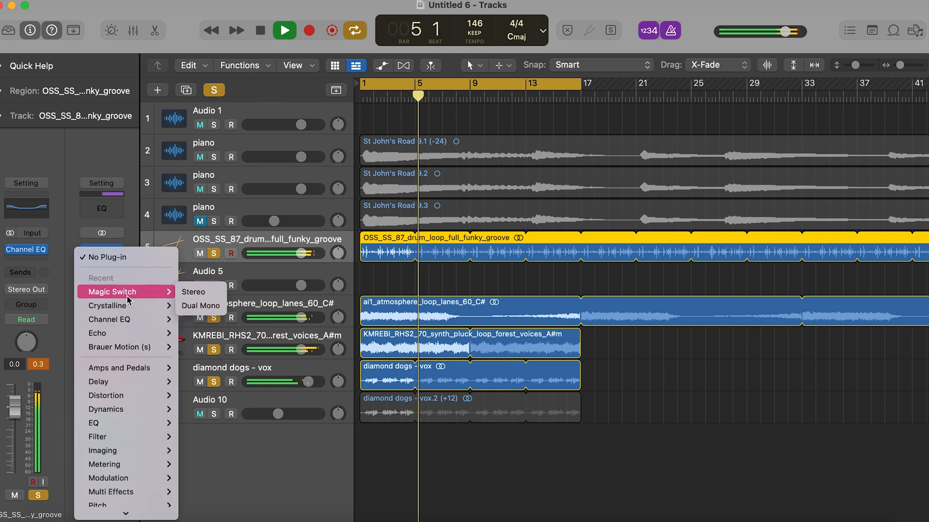
click(193, 292)
click(420, 310)
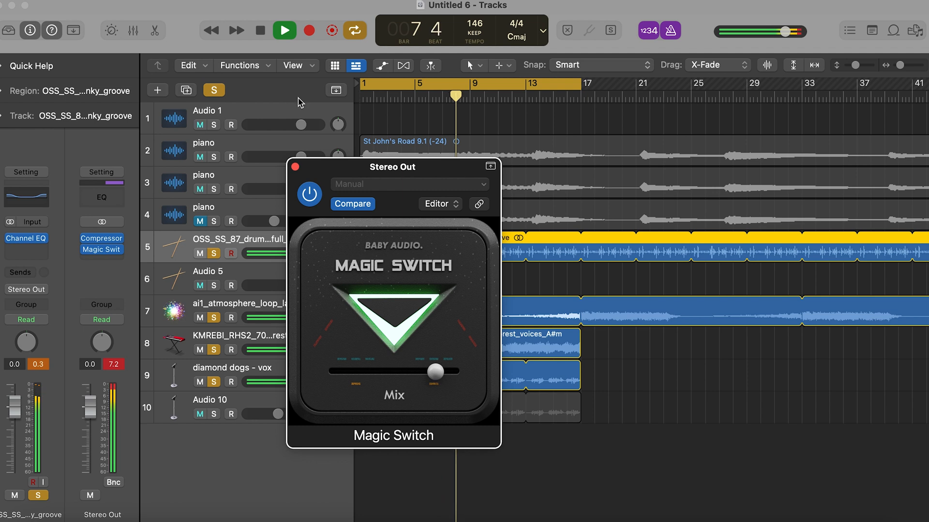
click(295, 167)
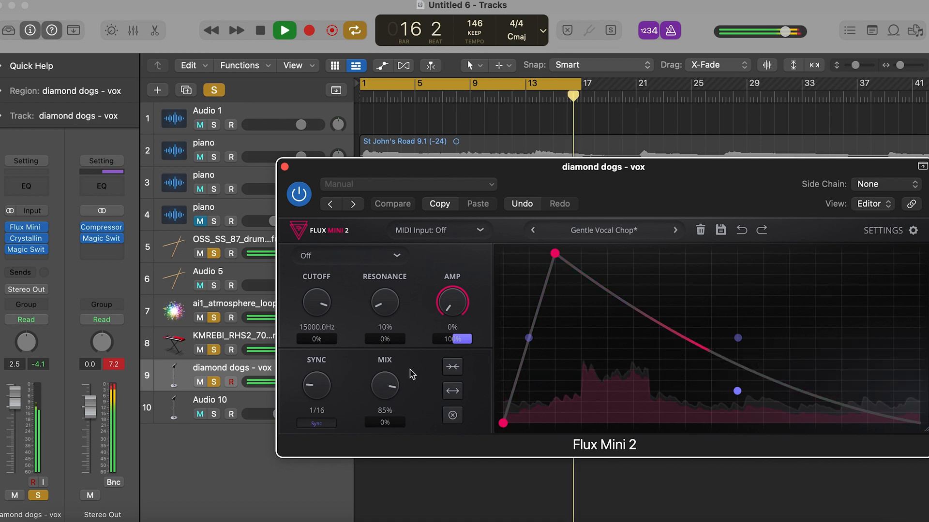
- Set the Flux Mini 2 mix to 100% and its amp to 22% on diamond dogs - vox
drag(384, 386, 385, 372)
drag(472, 319, 470, 308)
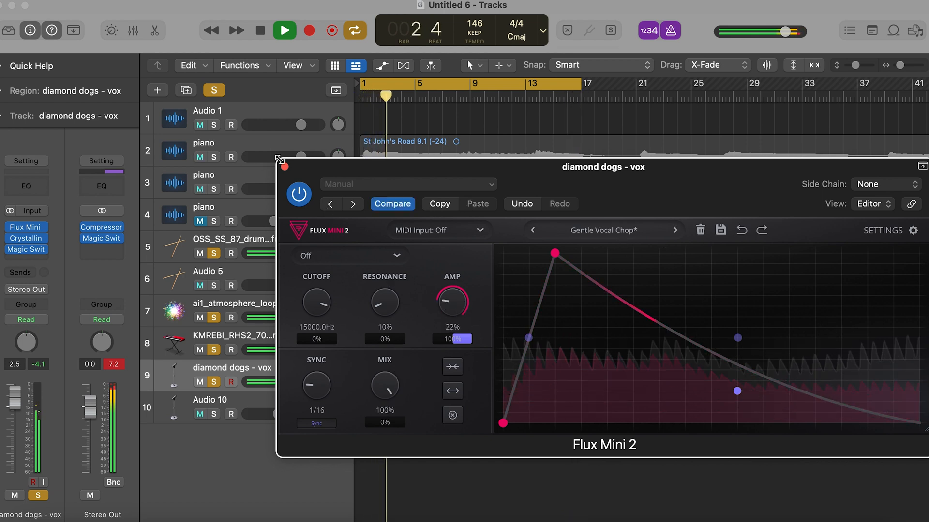
click(285, 167)
- Add SilverVerb to diamond dogs - vox with size 194, density/time 100%, dry 56% and wet 100%
click(27, 258)
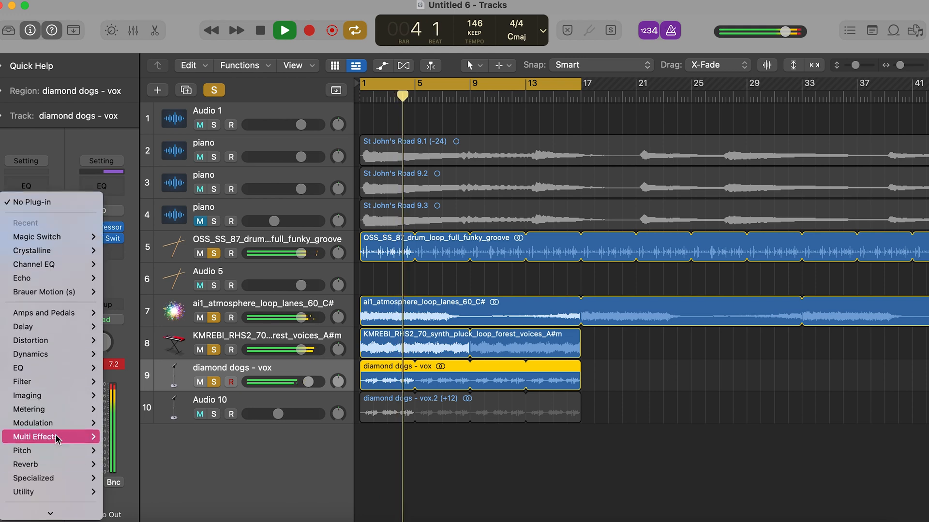
mouse_move(53, 465)
mouse_move(218, 289)
click(271, 288)
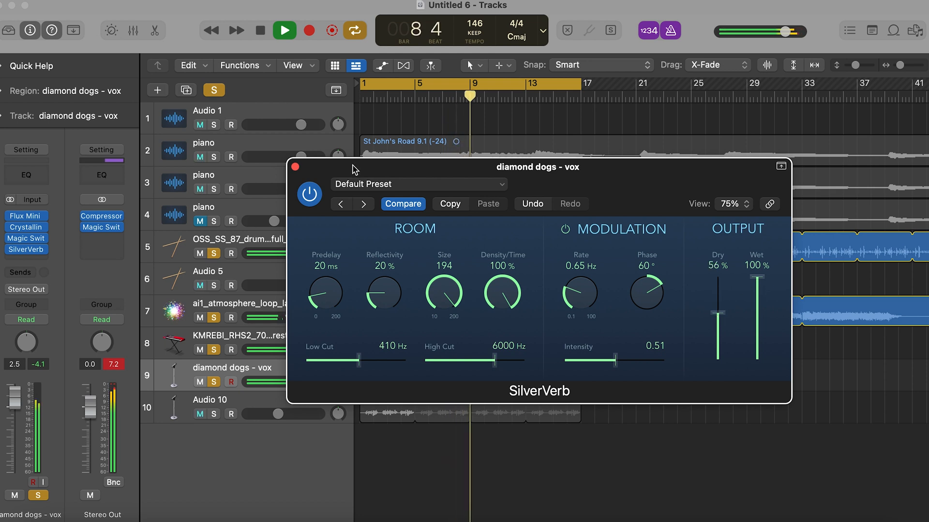
click(295, 167)
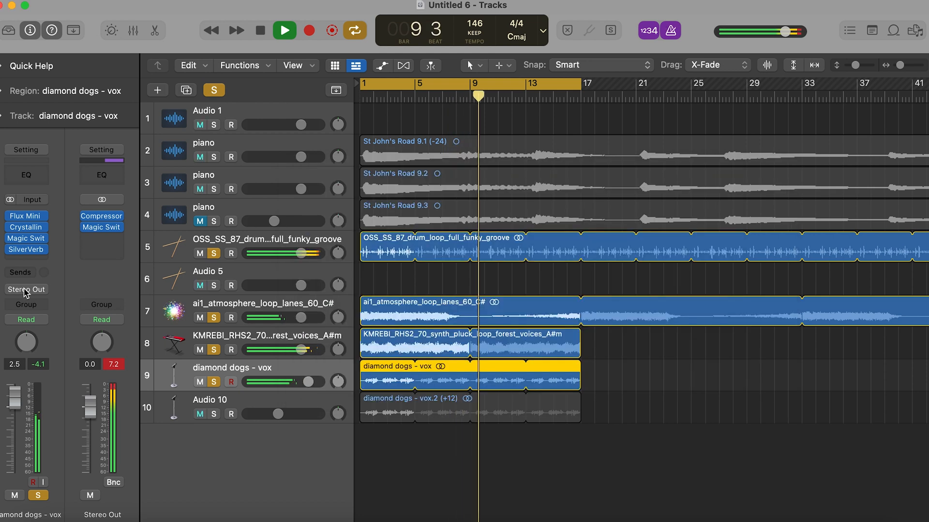
- Add the stereo Auto-Tune SoundSoap from Antares to diamond dogs - vox
click(34, 263)
mouse_move(48, 510)
mouse_move(154, 513)
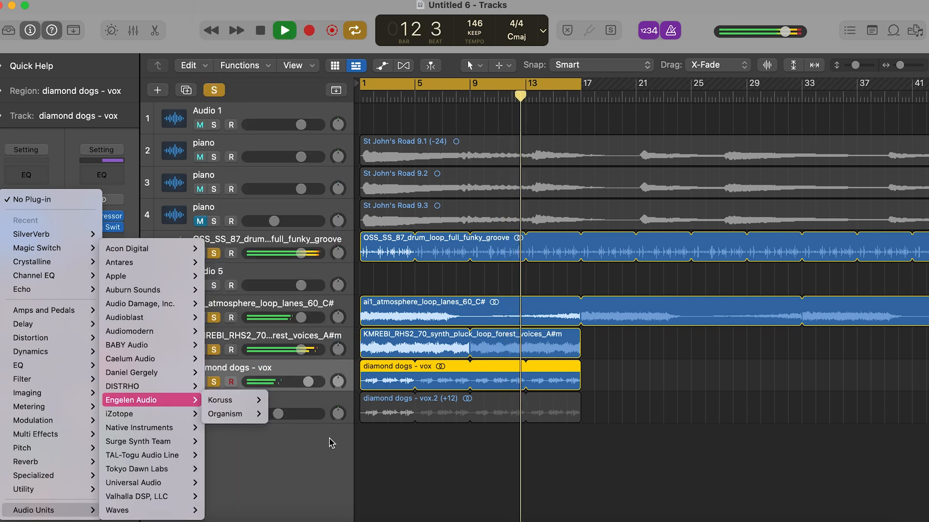
mouse_move(155, 289)
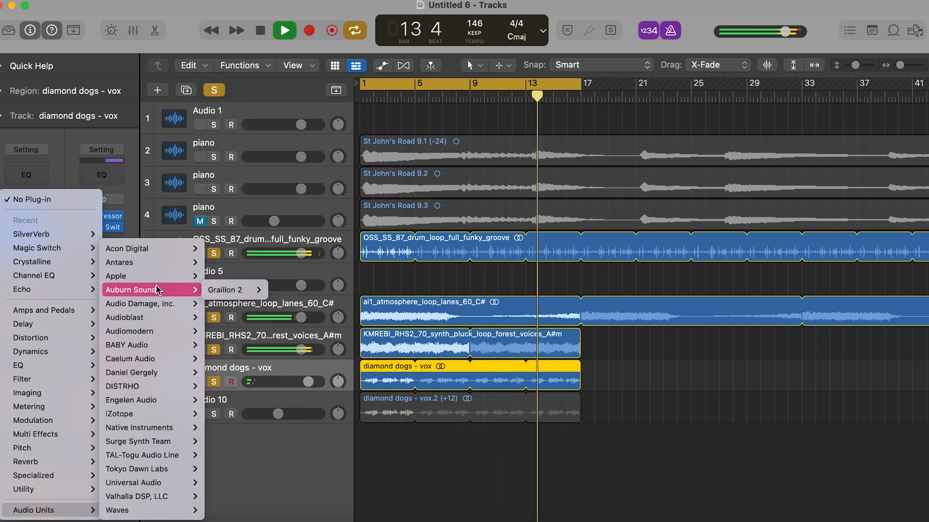
mouse_move(145, 263)
mouse_move(298, 278)
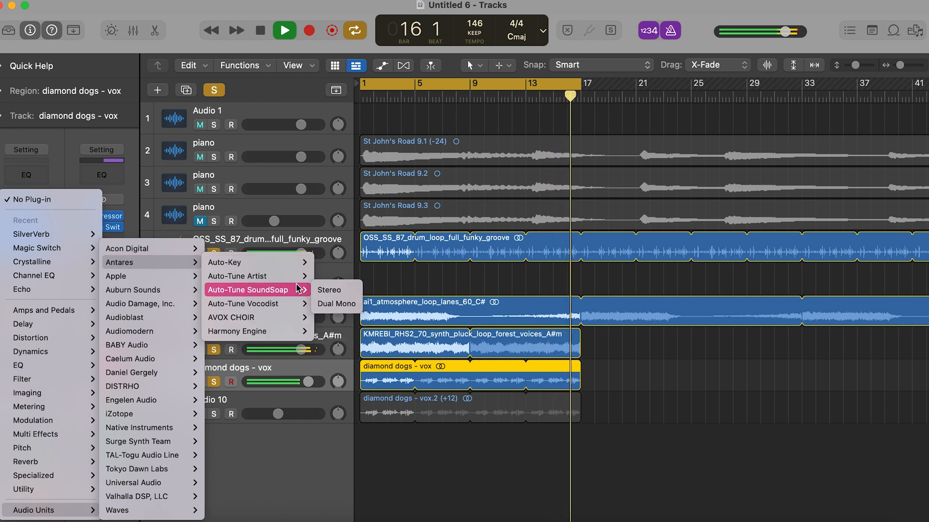
click(329, 289)
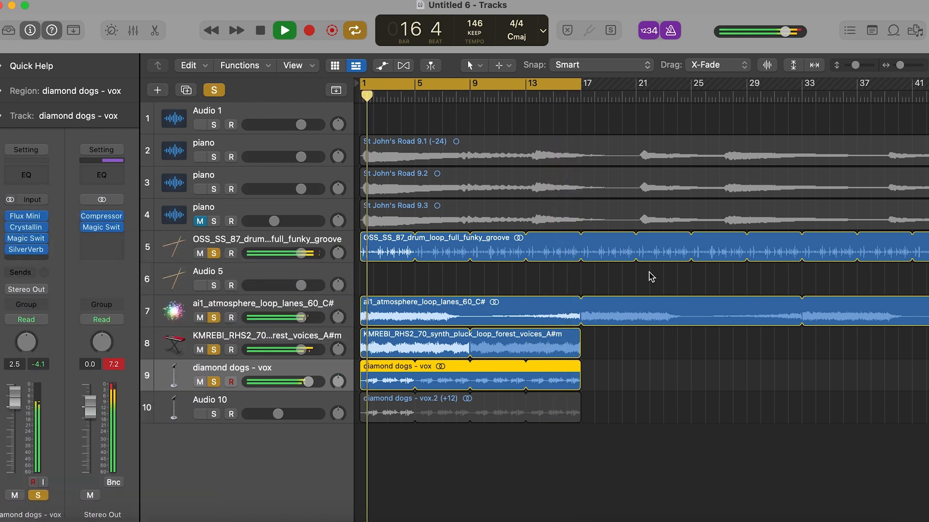
- Stop playback, clear all track solos and solo only diamond dogs - vox
key(space)
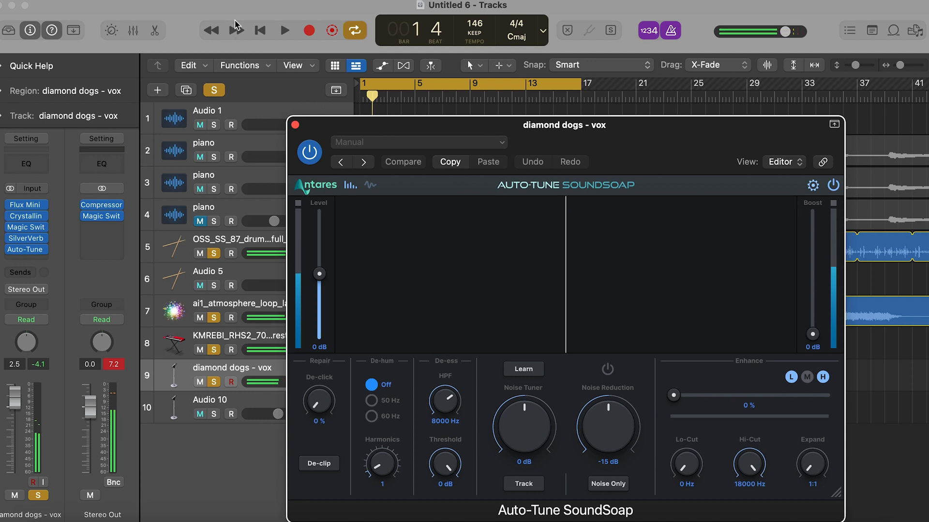
click(216, 88)
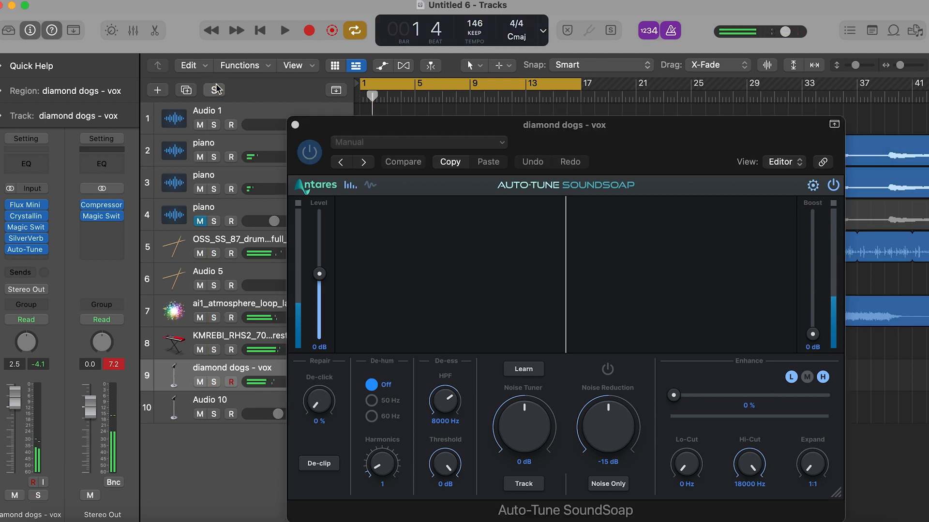
click(215, 382)
- Configure SoundSoap with 60% de-click, De-clip, Track and Noise Only enabled, -22 dB noise reduction and 94% enhance
drag(691, 149, 577, 59)
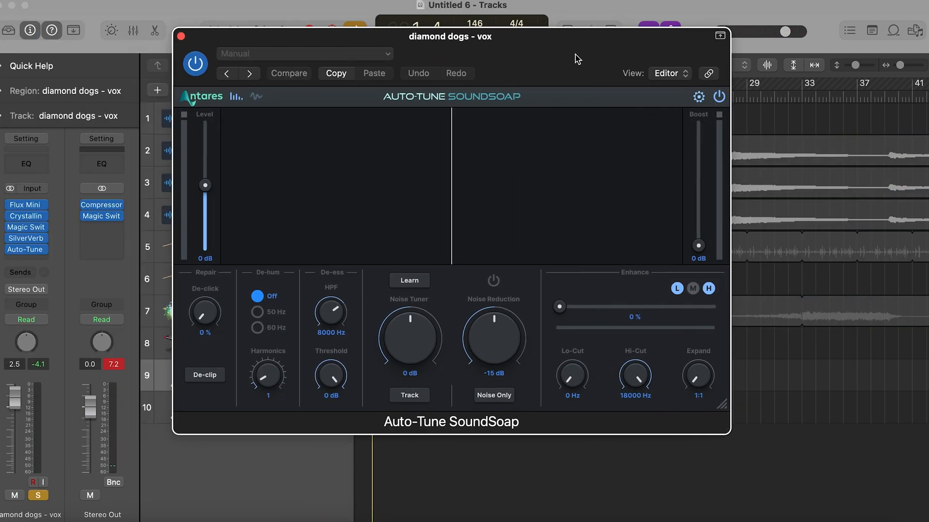
drag(515, 58, 488, 84)
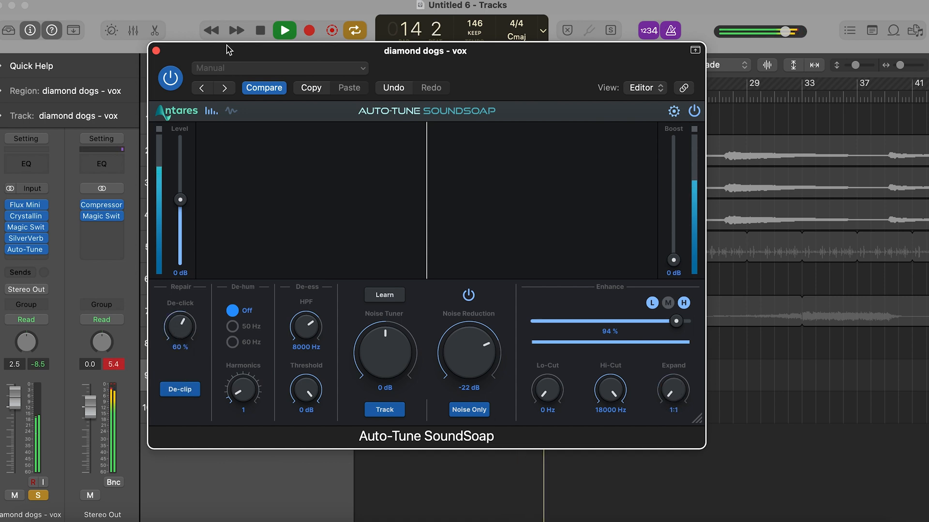
click(156, 50)
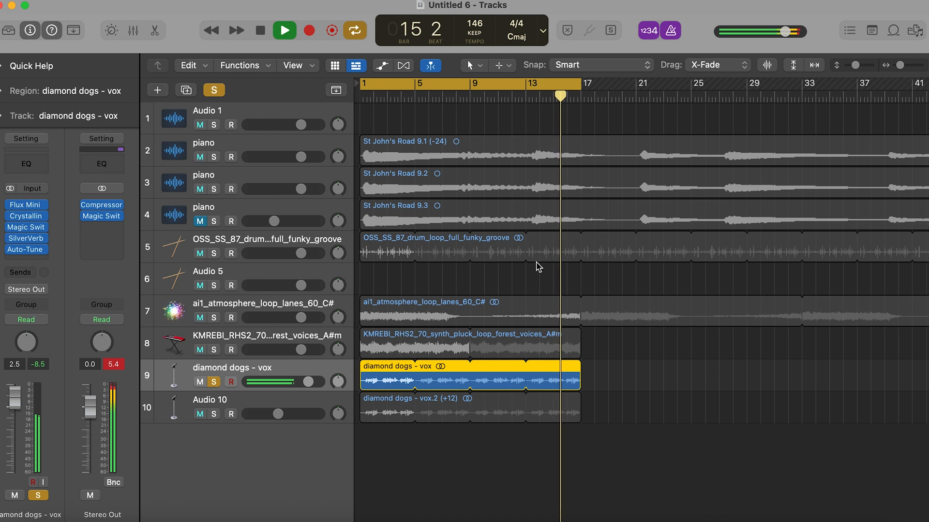
- Add a Channel EQ lifting the highs on diamond dogs - vox, then clear its solo and play all tracks
drag(556, 268, 539, 250)
click(298, 166)
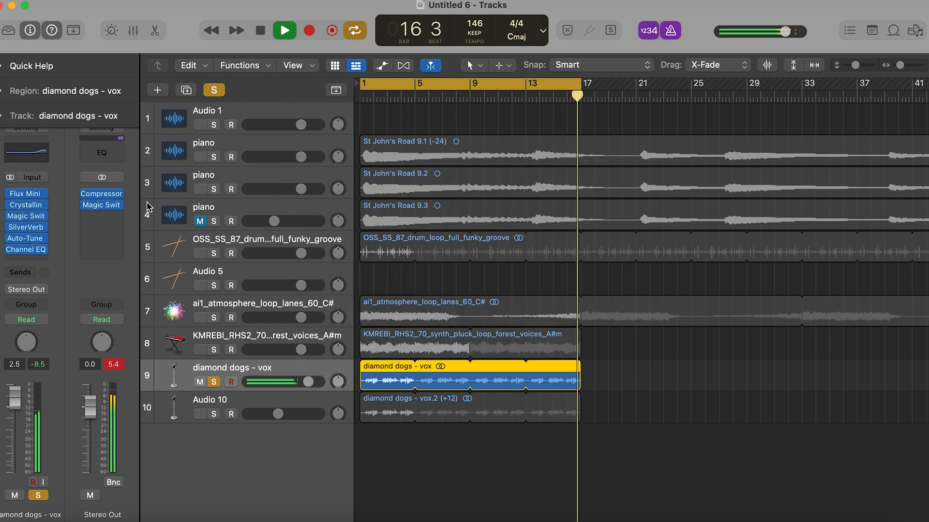
click(218, 91)
key(space)
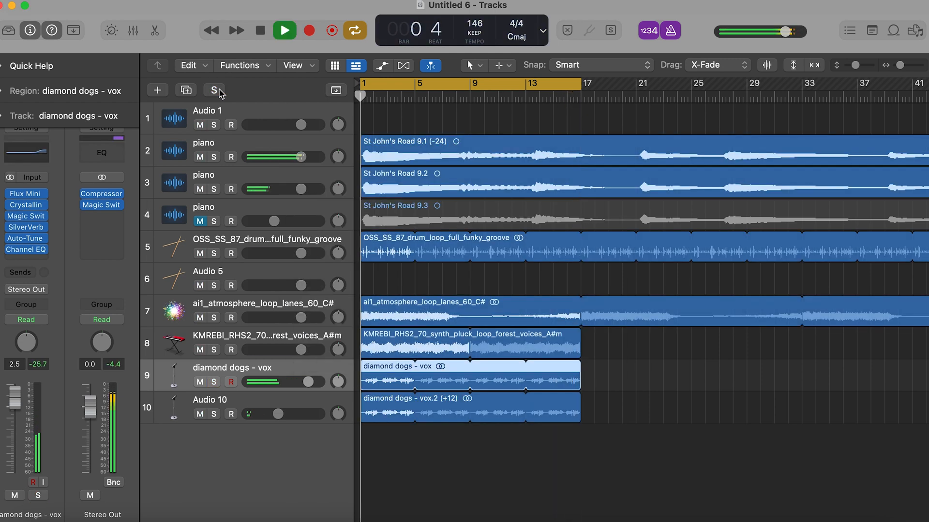
- Raise the diamond dogs - vox track volume to 4.5 dB
key(super+Right)
key(super+Right)
key(super+Right)
key(super+Right)
drag(308, 382, 315, 382)
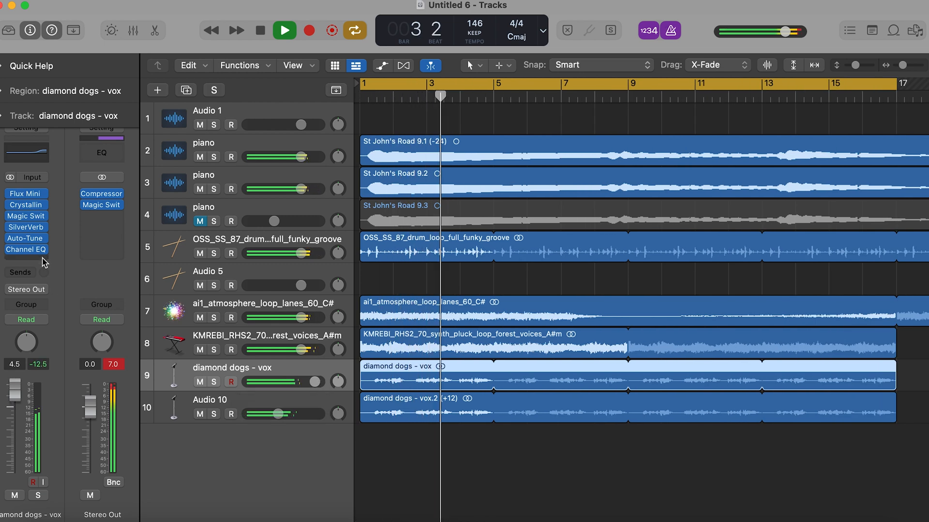
- Show Flex editing, set diamond dogs - vox to the Rhythmic Flex Time mode and stop playback
click(405, 68)
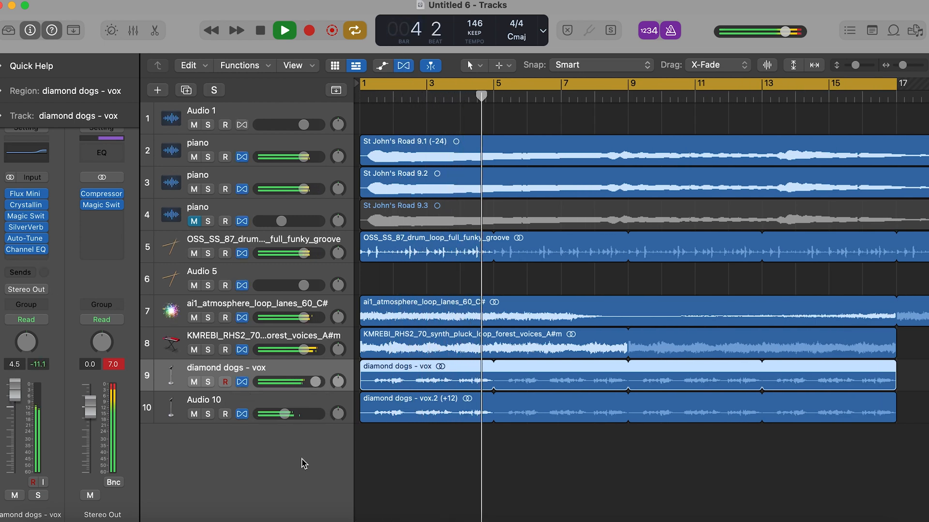
click(274, 403)
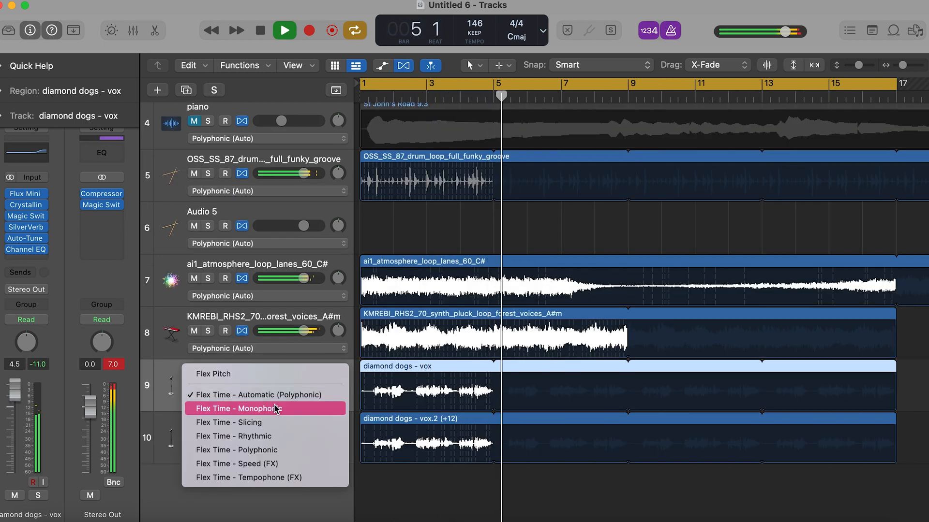
click(271, 436)
key(super+Right)
key(super+Right)
key(super+Right)
key(space)
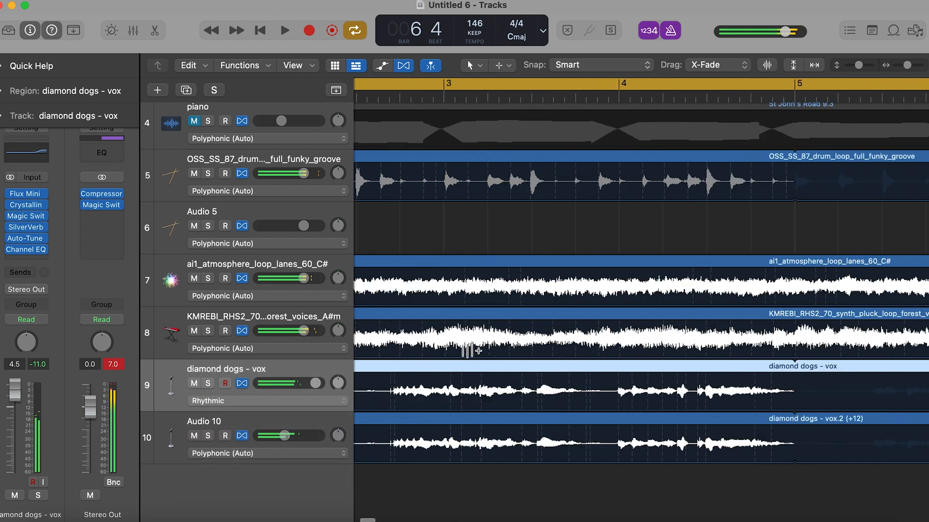
- Place Flex markers around the opening phrases of the diamond dogs - vox region in bars 1 and 2, and play the loop
scroll(466, 351, left, 15)
click(446, 387)
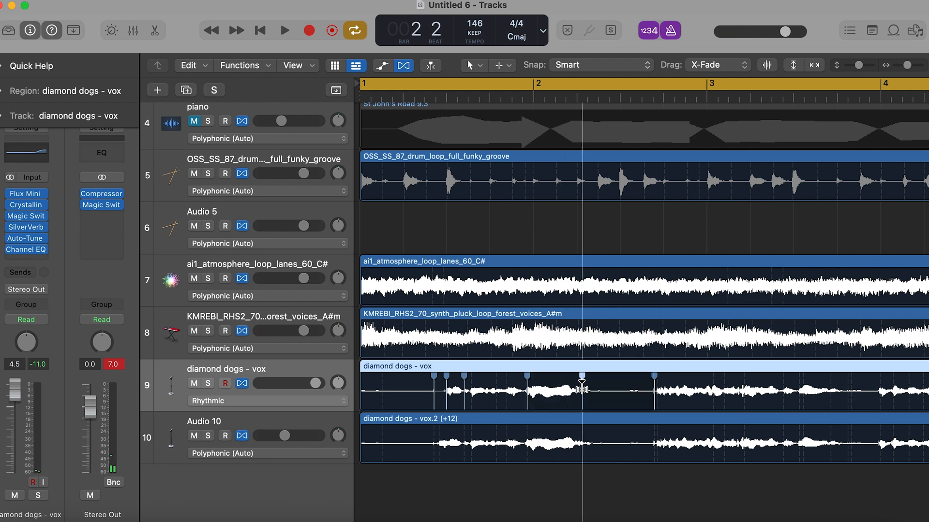
key(super+Left)
key(super+Left)
key(super+Left)
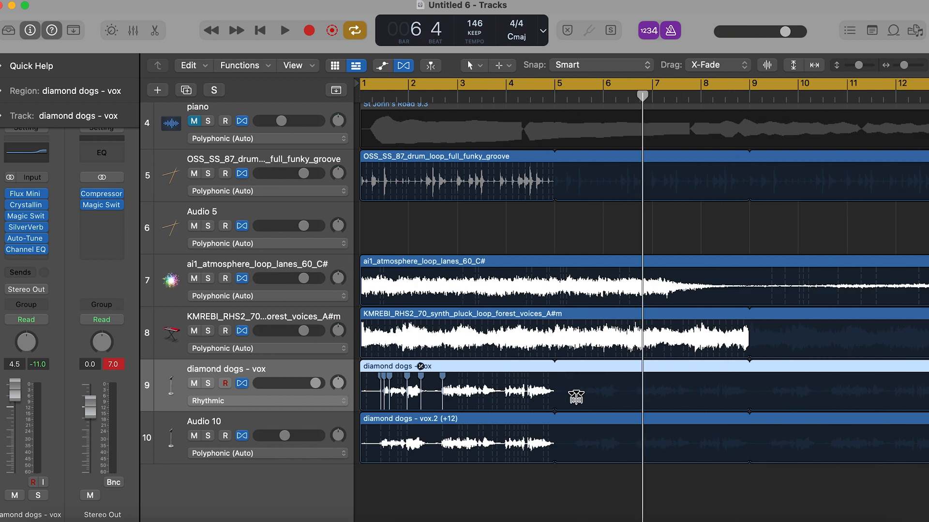
key(space)
key(super+Right)
key(super+Right)
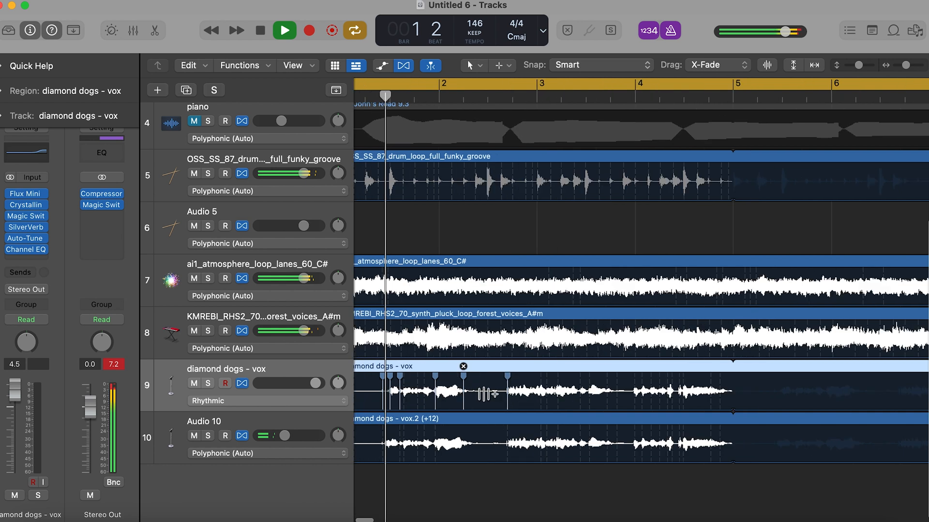
- Mute the Audio 10 octave-up vocal track and check diamond dogs - vox on its own in the mix
click(194, 436)
key(super+Right)
key(super+Right)
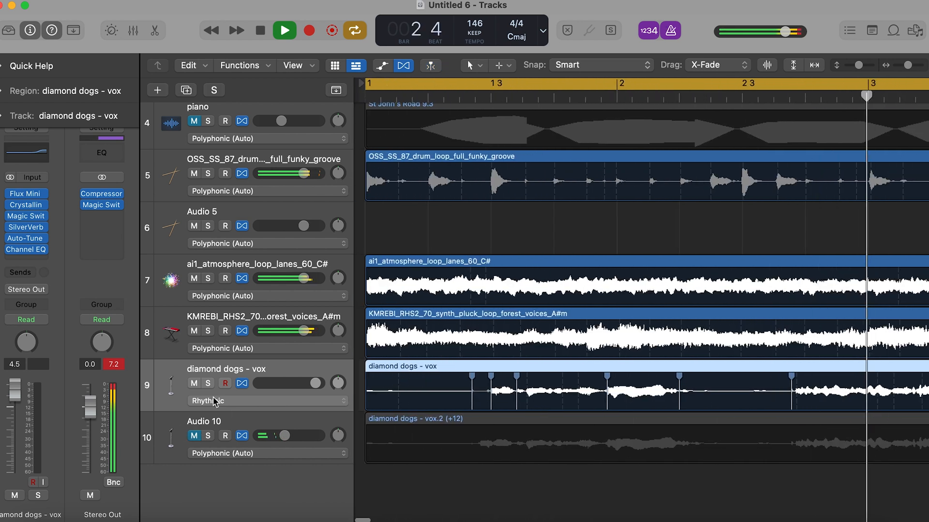
click(208, 383)
click(208, 383)
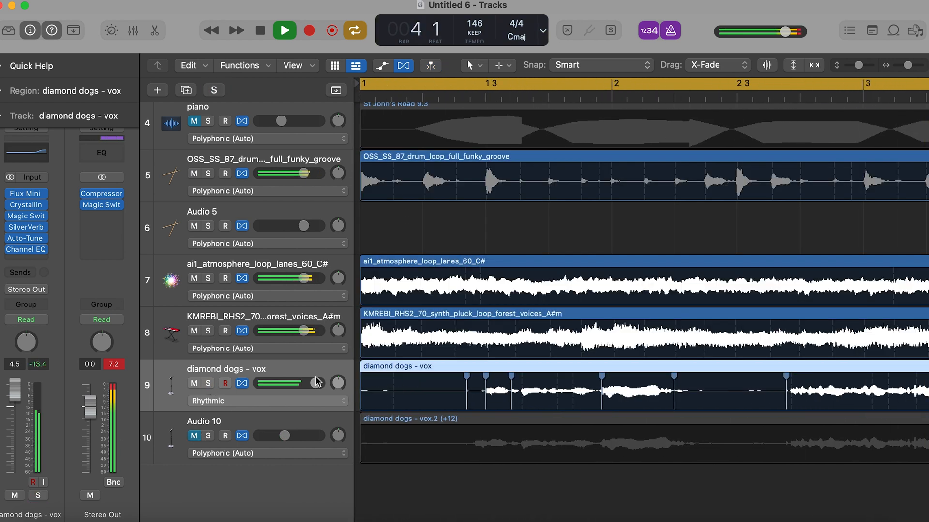
- Hide Flex editing and show the whole track arrangement
key(super+Left)
key(super+Left)
key(super+Left)
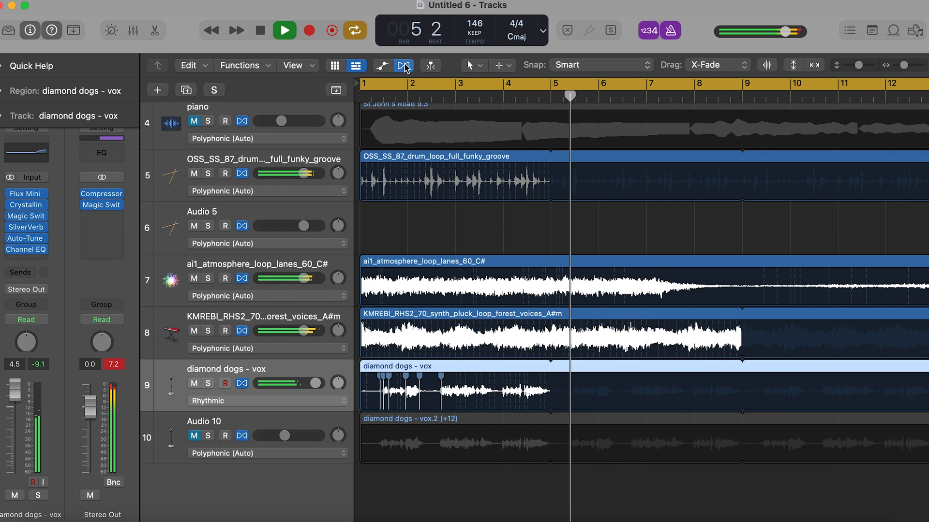
key(super+f)
key(super+Up)
key(super+Left)
key(super+Left)
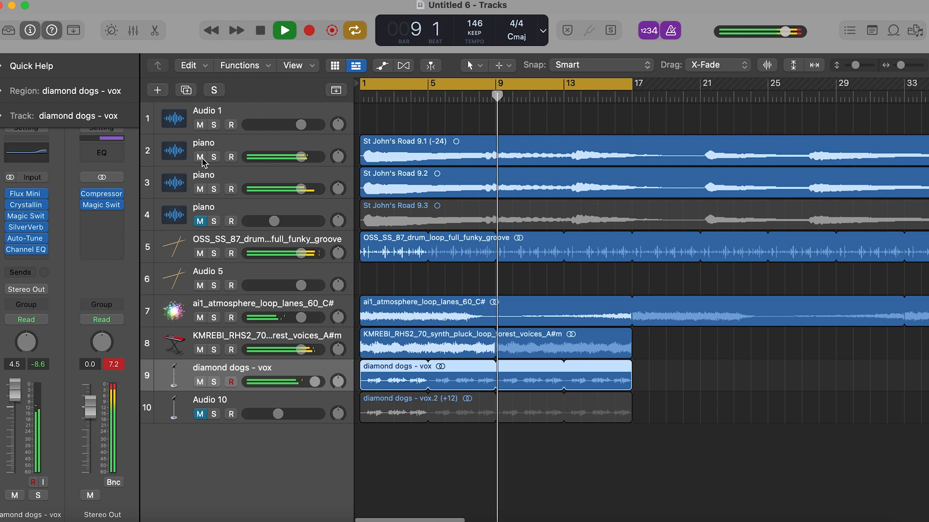
- Solo piano track 3, the OSS_SS_87 drum loop and the ai1_atmosphere loop, leaving piano track 2 out of the solo
click(214, 157)
click(214, 189)
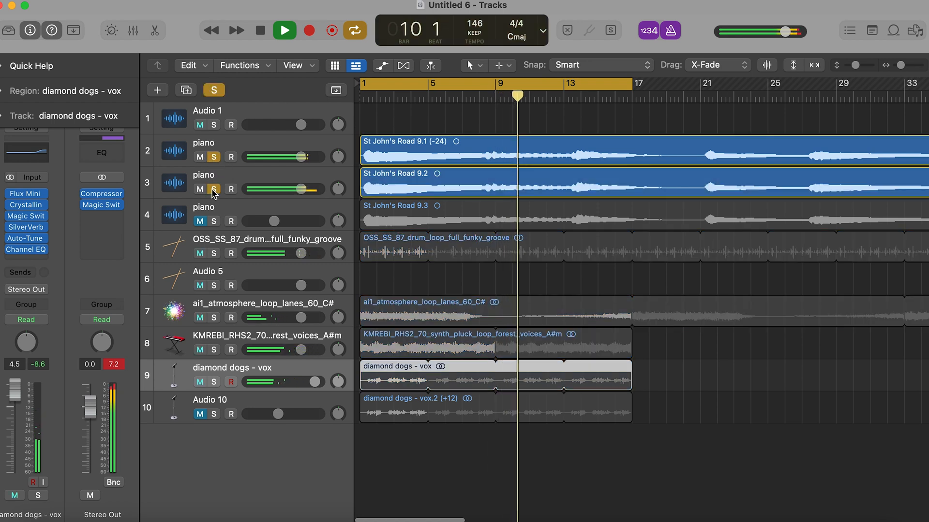
click(213, 158)
click(214, 253)
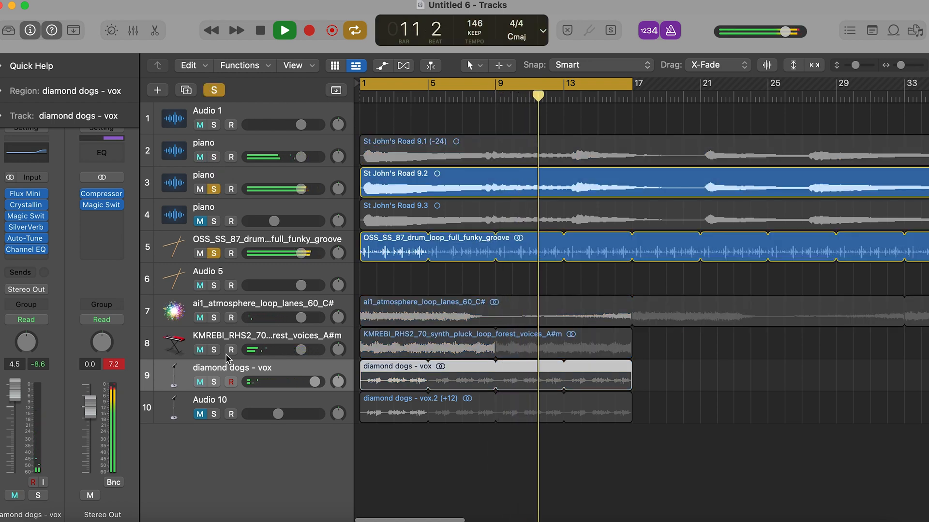
click(213, 318)
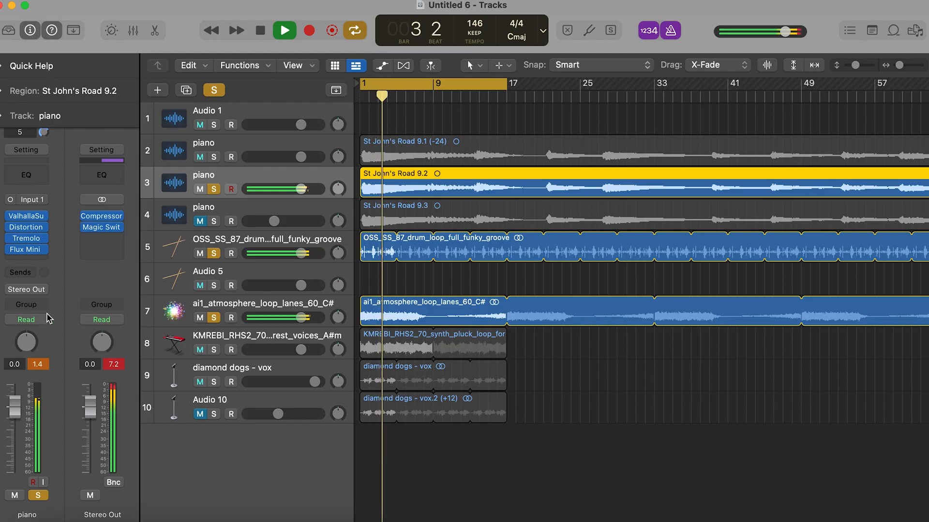
- Set piano track 3's automation mode to Touch and change its Flux Mini 2 preset to Gate Triplet
click(41, 319)
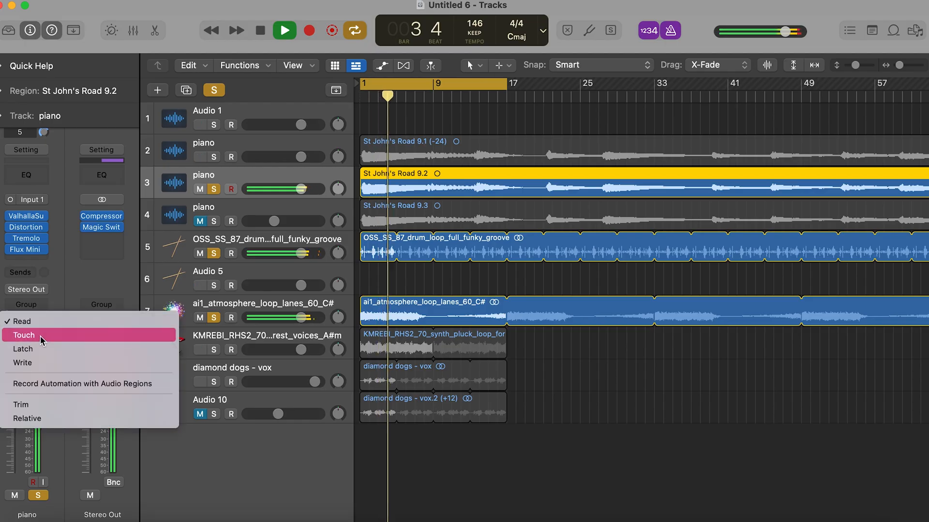
click(40, 335)
click(27, 249)
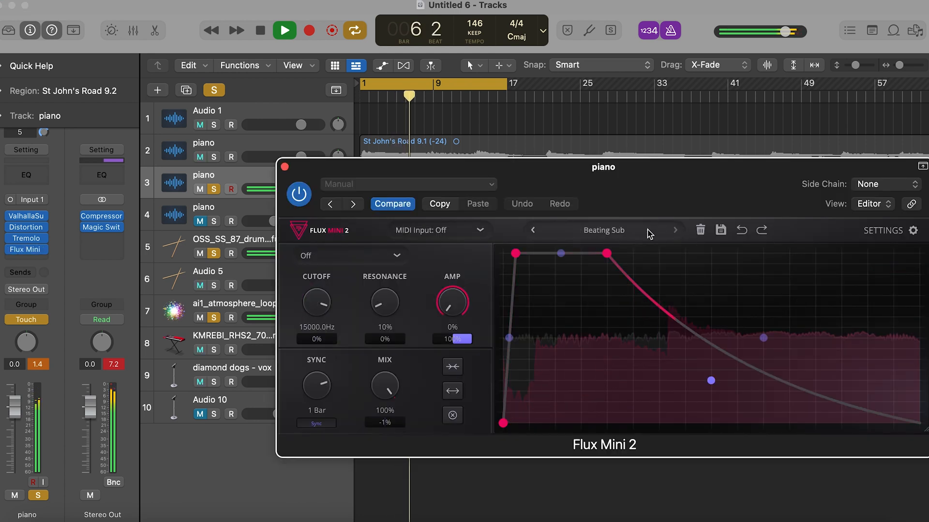
click(677, 230)
click(677, 230)
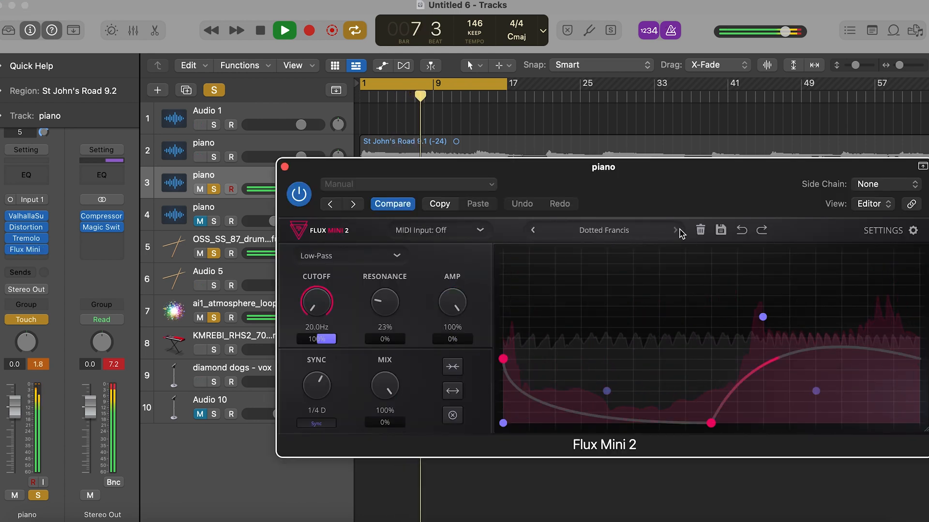
click(677, 231)
click(677, 231)
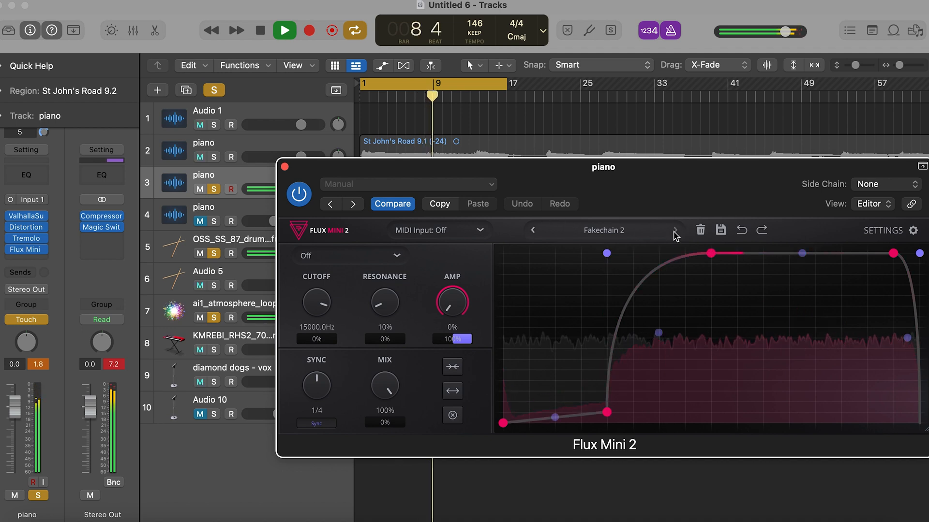
click(675, 232)
click(675, 230)
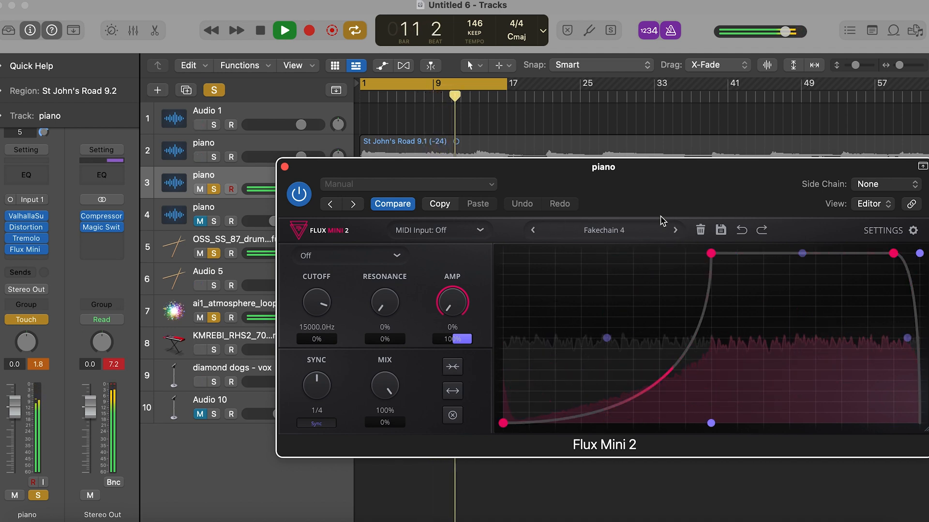
click(675, 231)
click(675, 231)
click(675, 231)
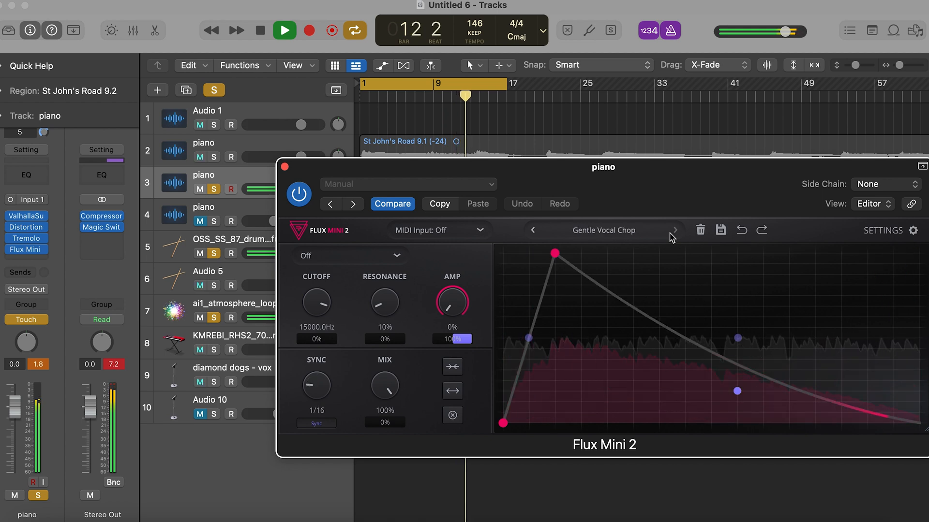
click(675, 231)
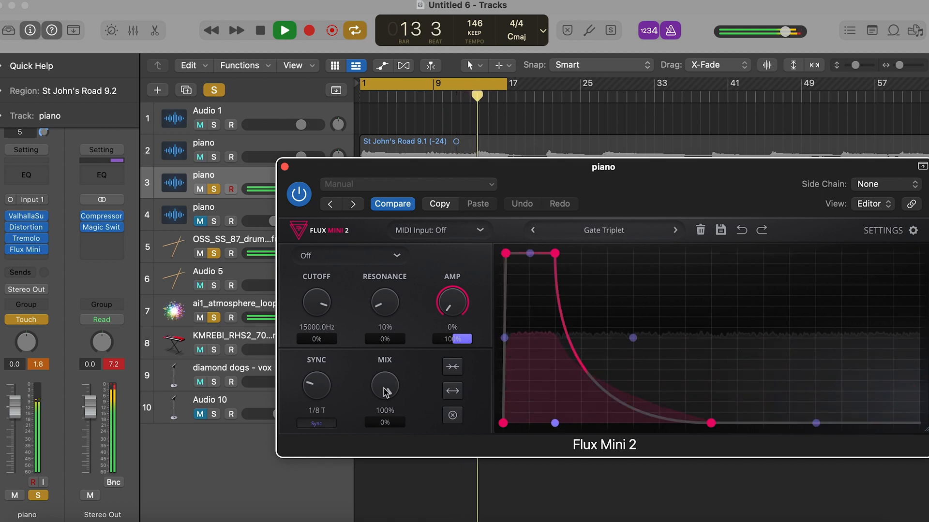
click(285, 166)
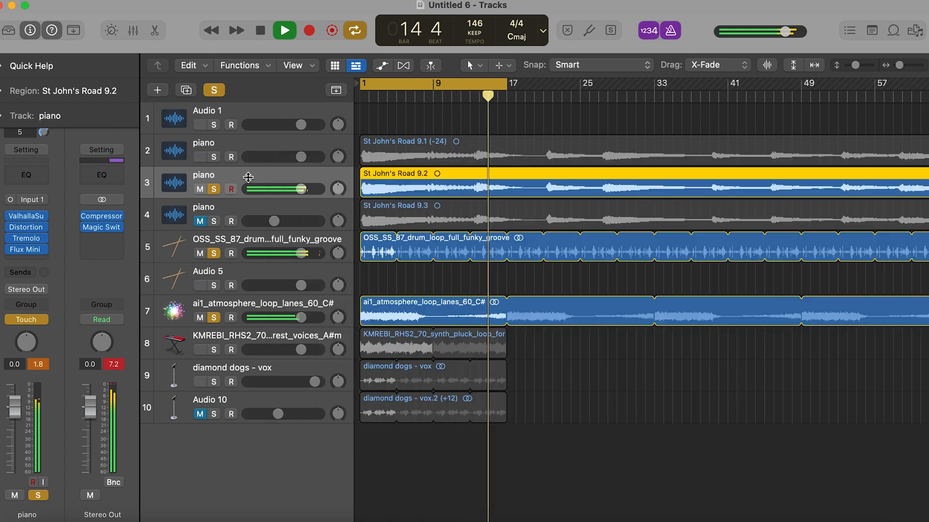
- Raise the Distortion drive on piano track 3 to 36 dB and set the track's automation mode to Read
click(25, 227)
drag(342, 260, 326, 207)
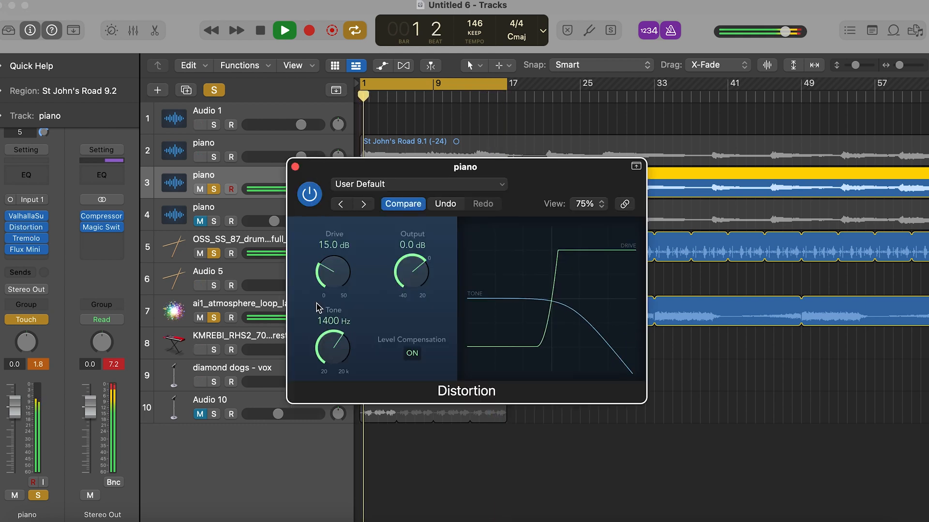
click(47, 323)
click(29, 306)
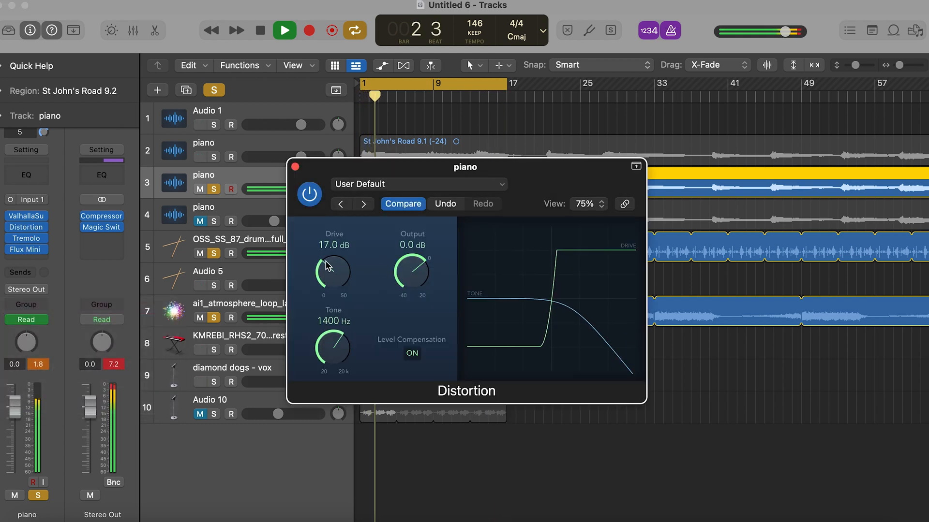
click(295, 167)
- Add an Echo to piano track 3 with 1/32 dotted note, 97% feedback, 100% dry and 55% wet
click(26, 260)
mouse_move(52, 381)
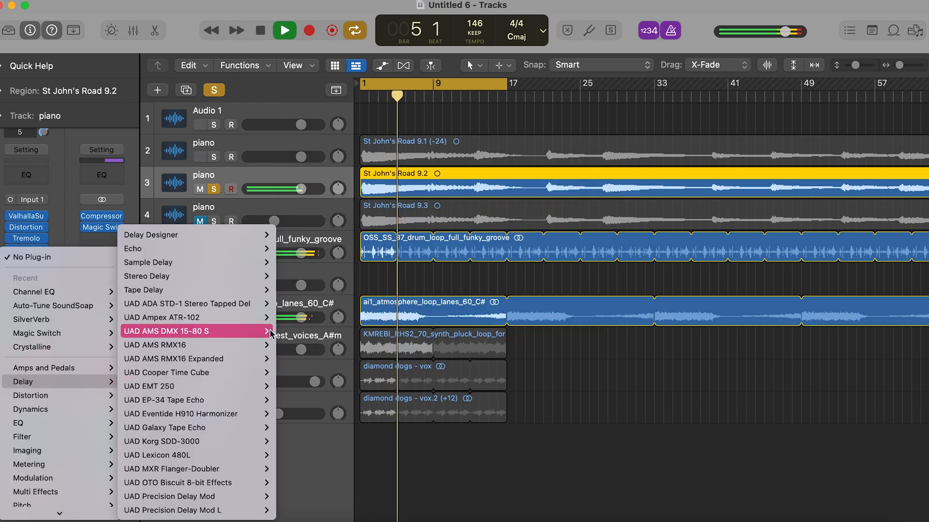
mouse_move(249, 249)
click(291, 248)
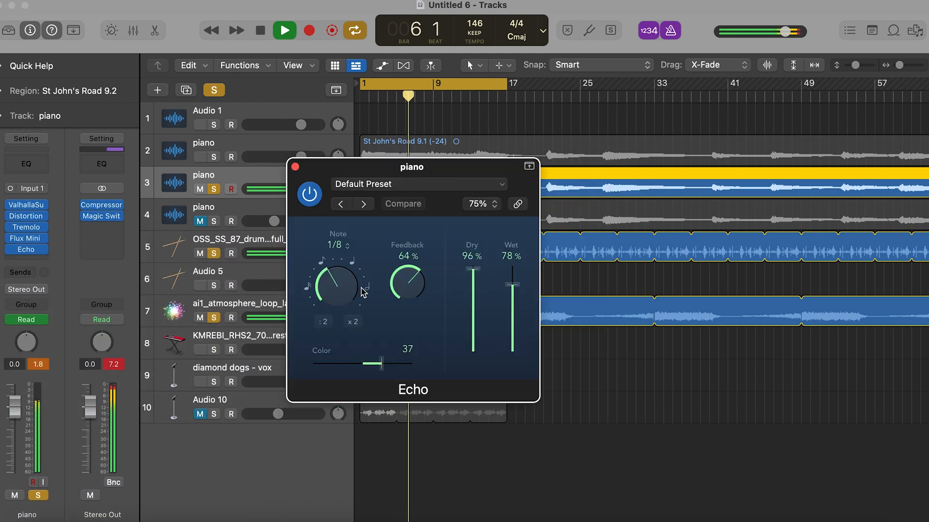
drag(429, 287, 411, 239)
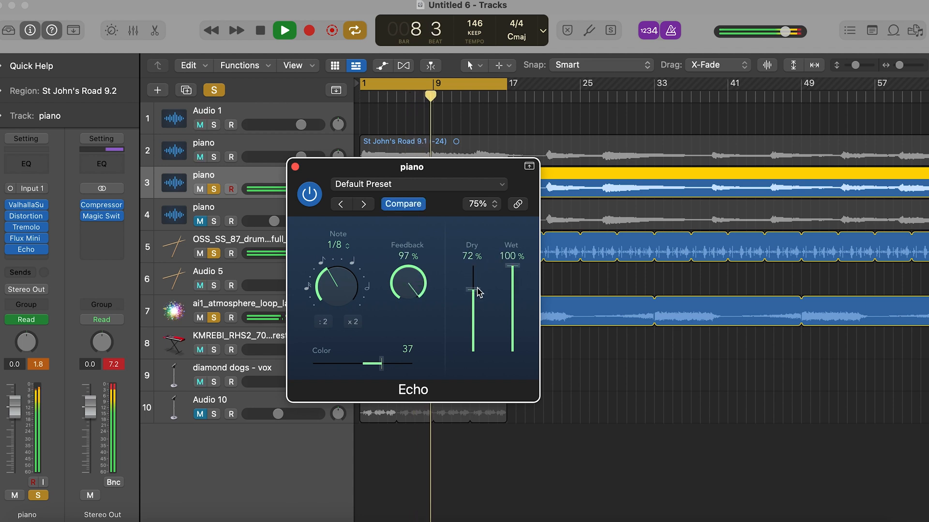
drag(336, 263, 324, 245)
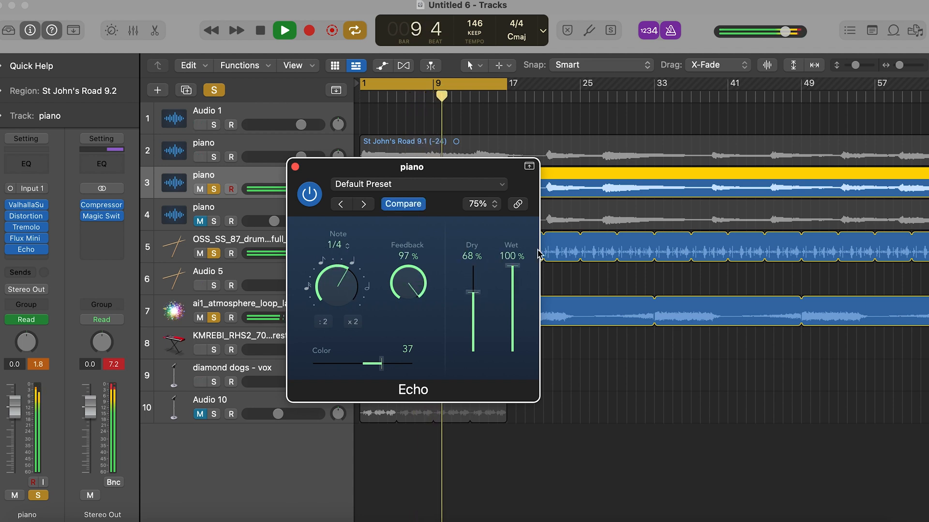
drag(481, 307, 481, 285)
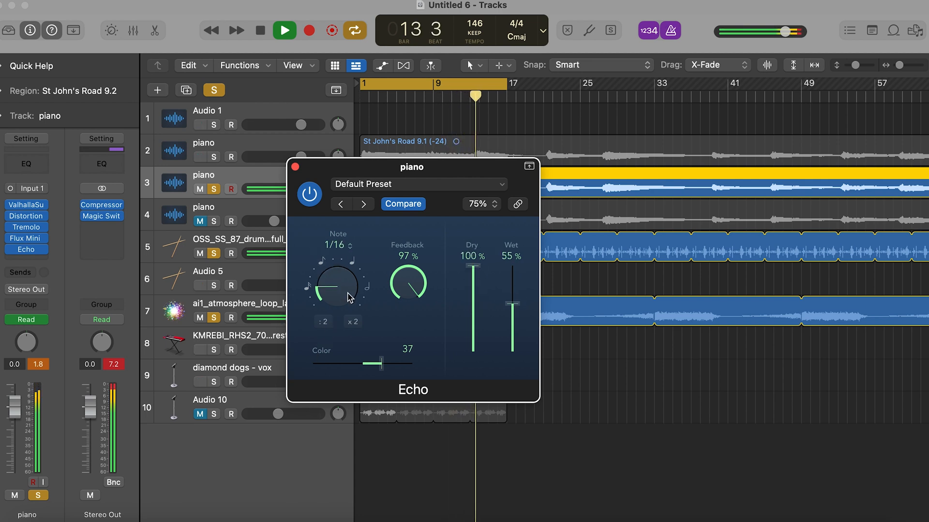
click(295, 167)
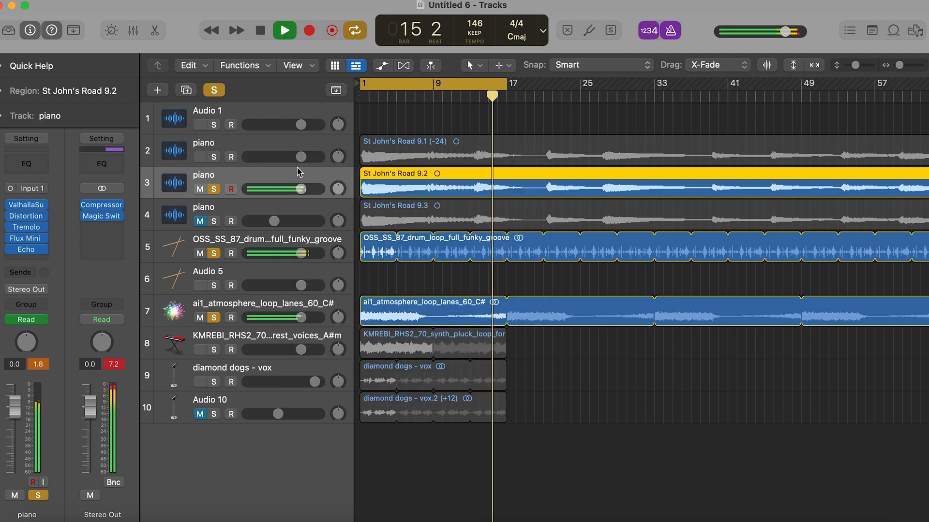
- Add the Waves Brauer Motion (s) plug-in to piano track 3 and load its Swell 1 preset
click(30, 260)
mouse_move(58, 510)
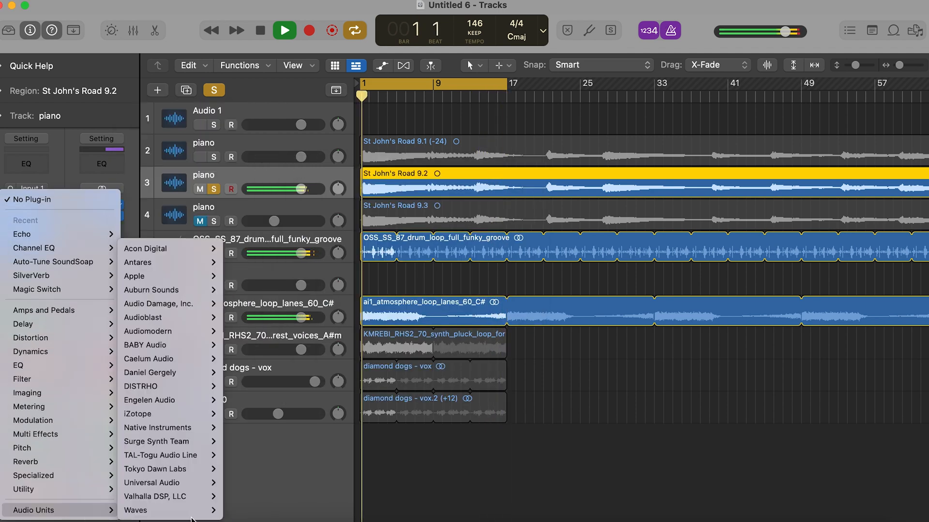
mouse_move(190, 515)
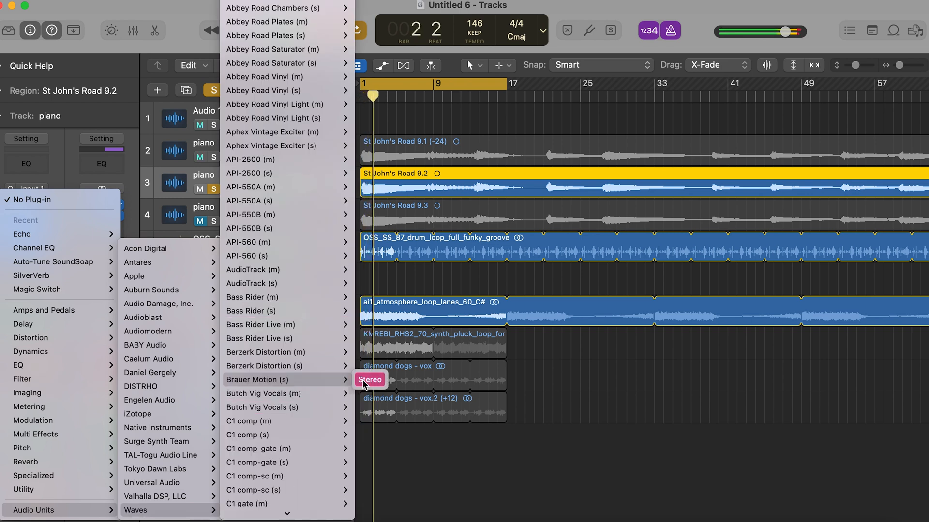
click(365, 382)
click(457, 75)
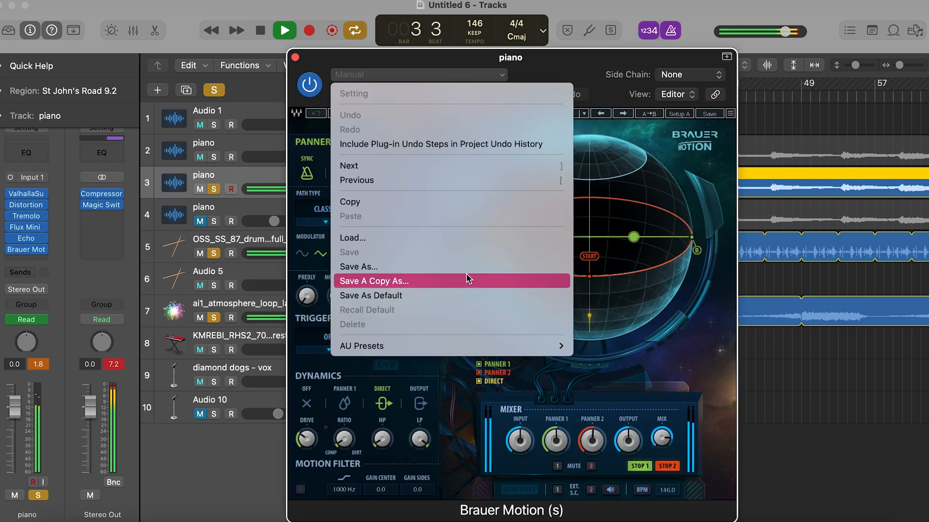
mouse_move(462, 349)
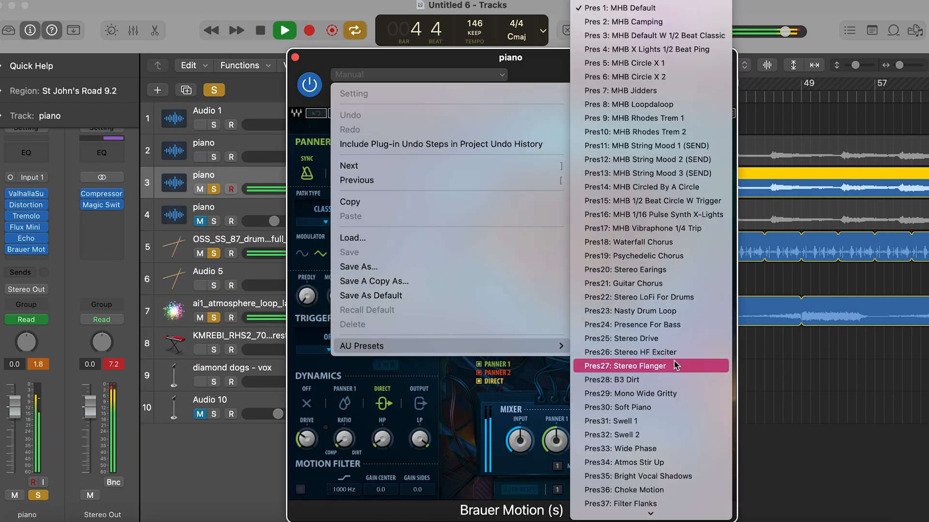
click(664, 422)
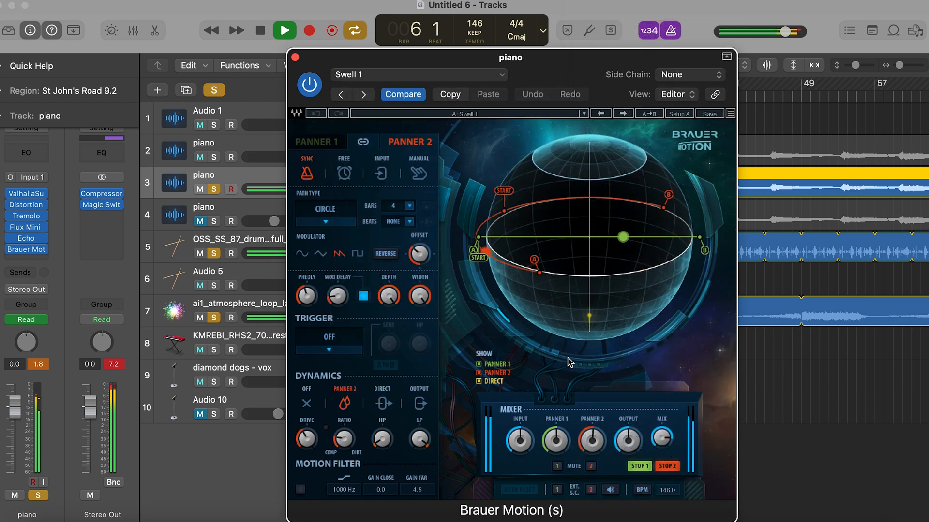
click(295, 57)
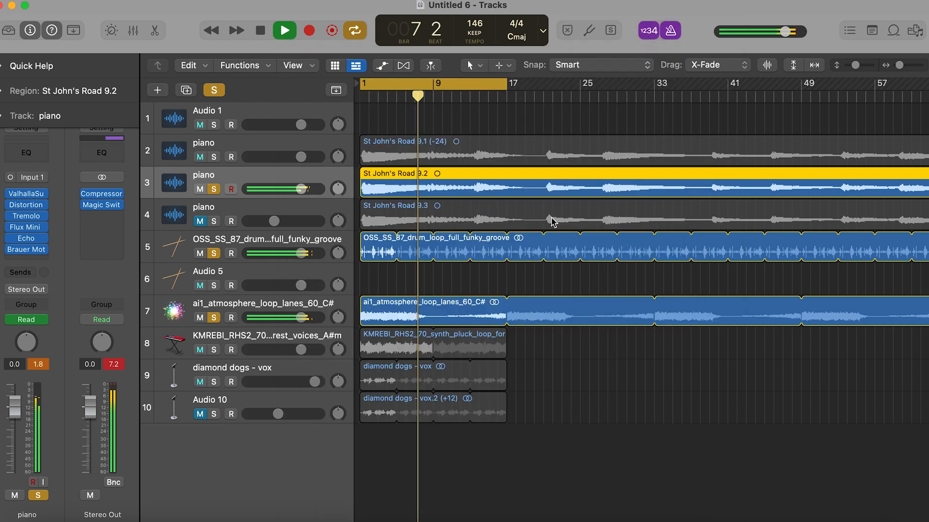
- Add an Echo to the OSS_SS_87 drum loop track, set its note to 1/4 and lower the wet level
click(269, 247)
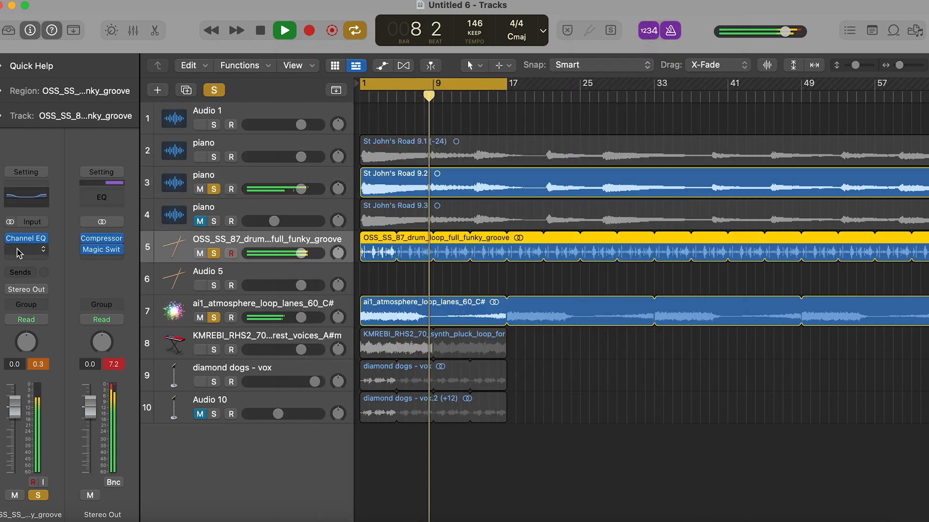
click(19, 249)
click(136, 298)
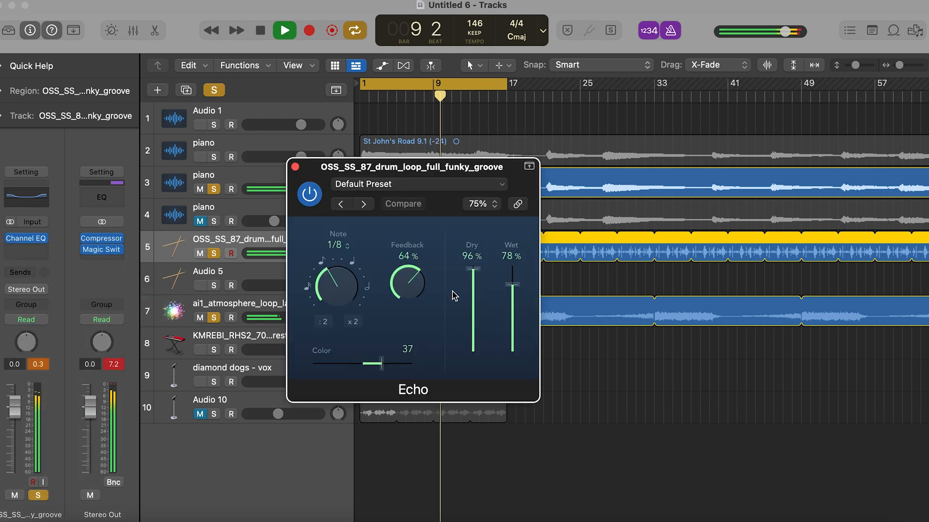
drag(333, 286, 321, 252)
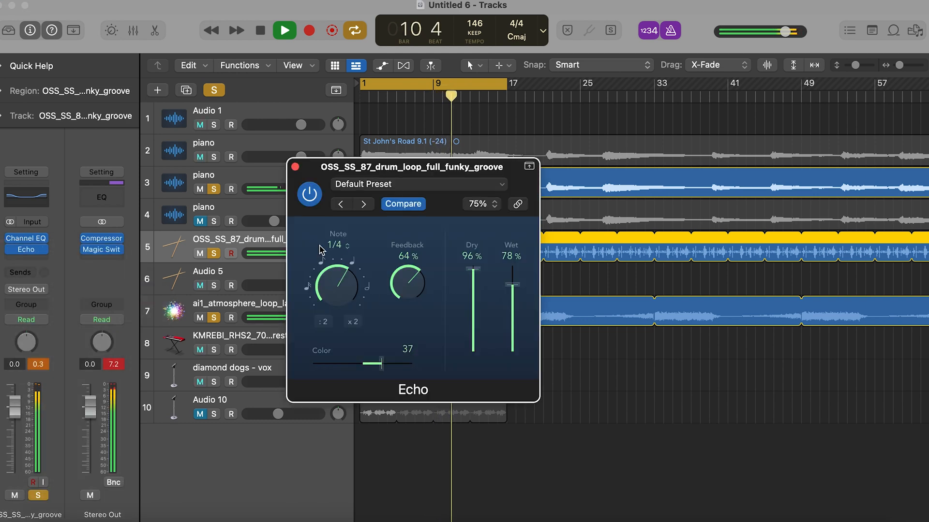
drag(520, 288, 518, 303)
click(364, 283)
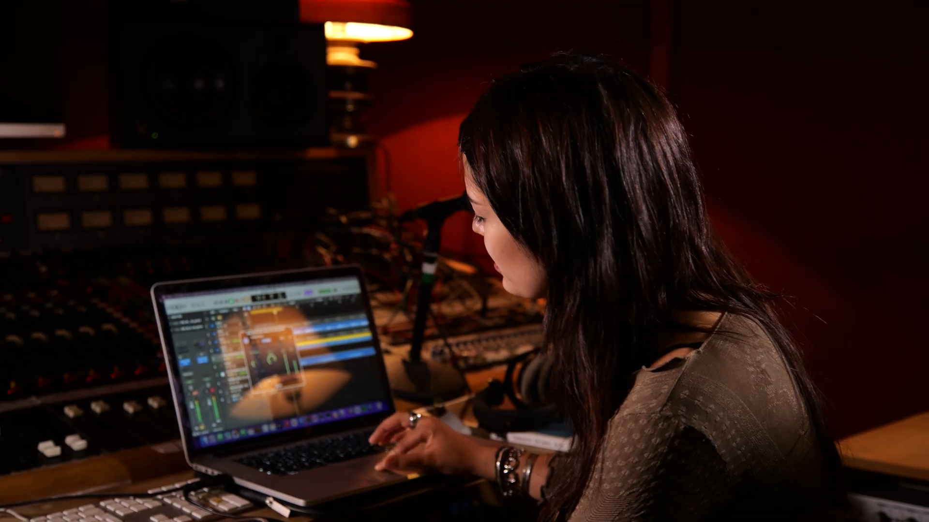